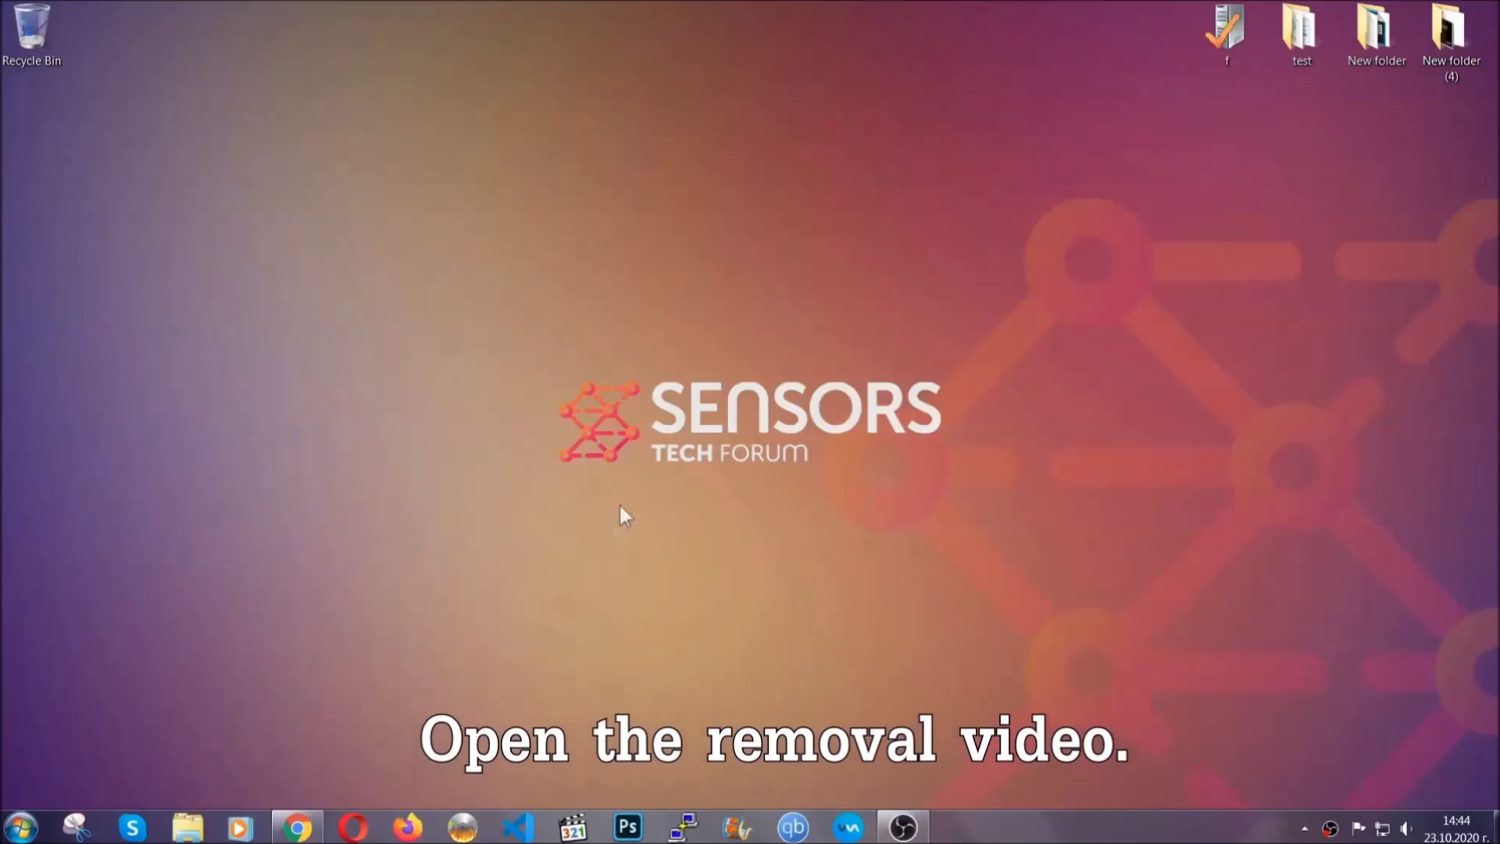
# Follow the sensorstechforum link in the removal video's description to the SpyHunter download page.
pyautogui.click(297, 830)
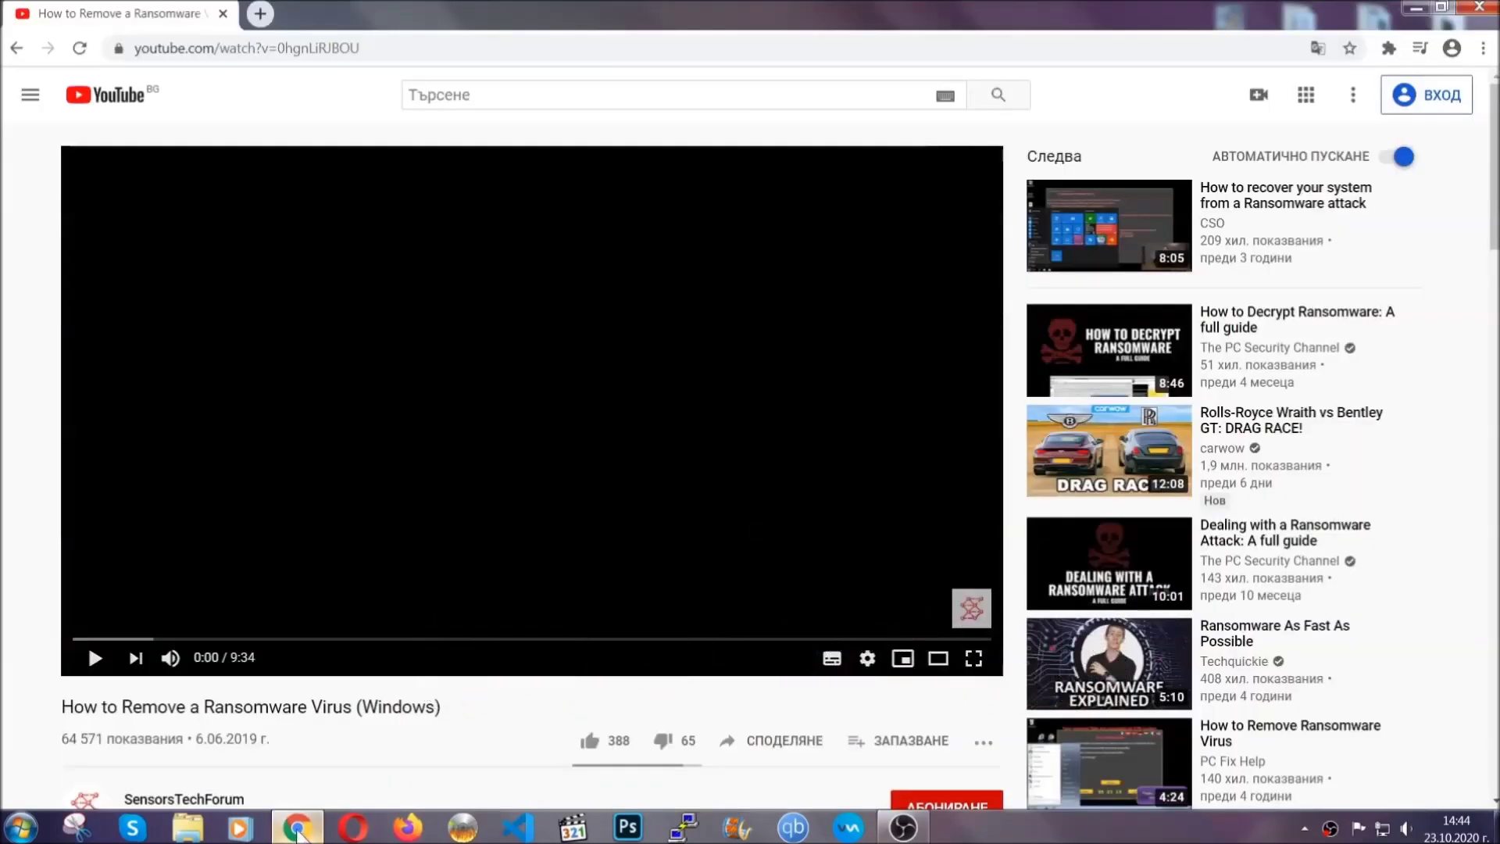
pyautogui.scroll(-4, 275, 636)
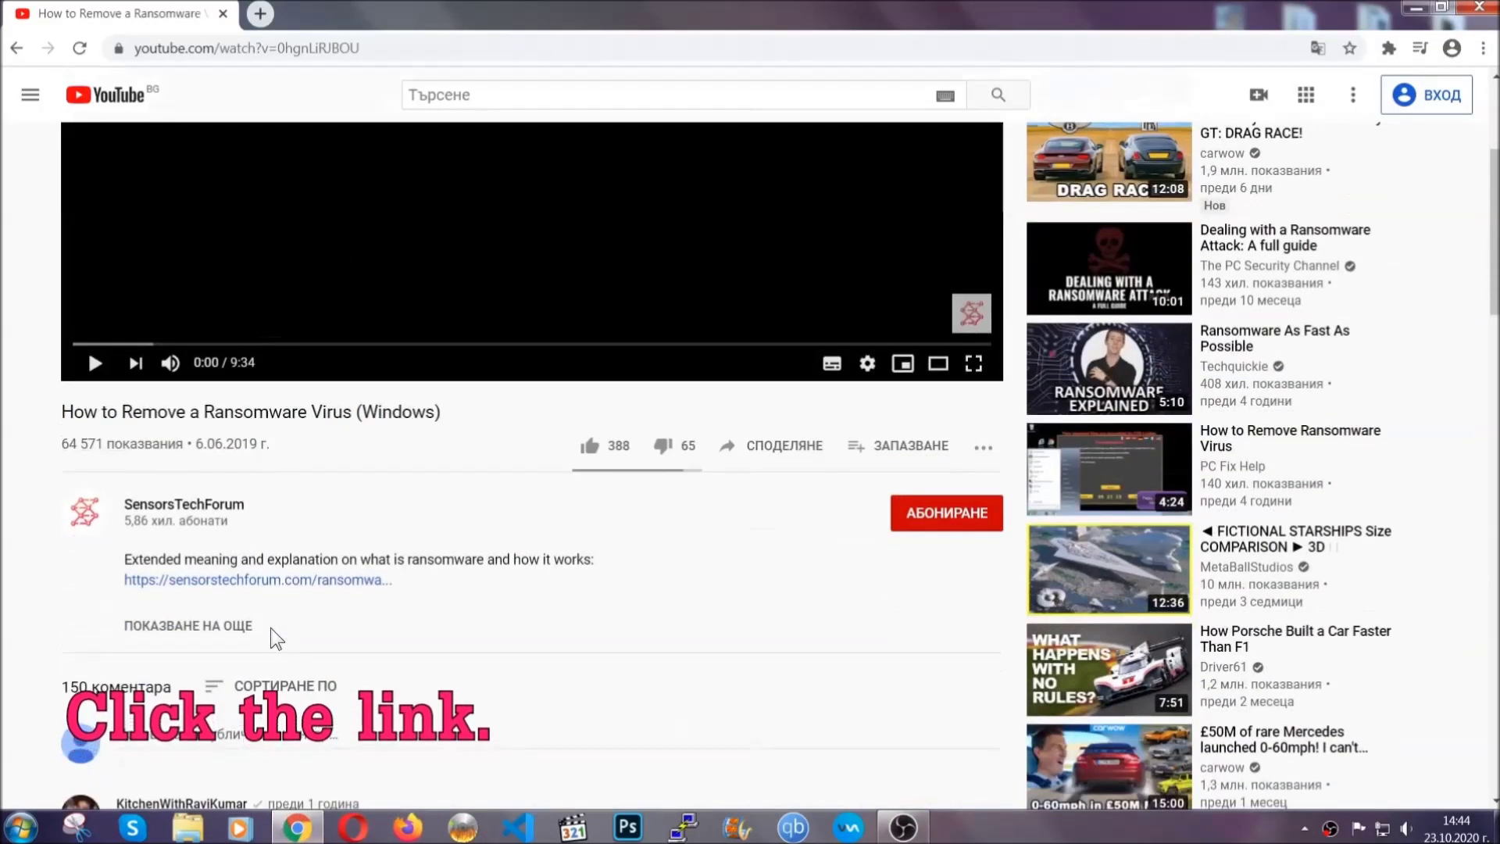
pyautogui.click(297, 582)
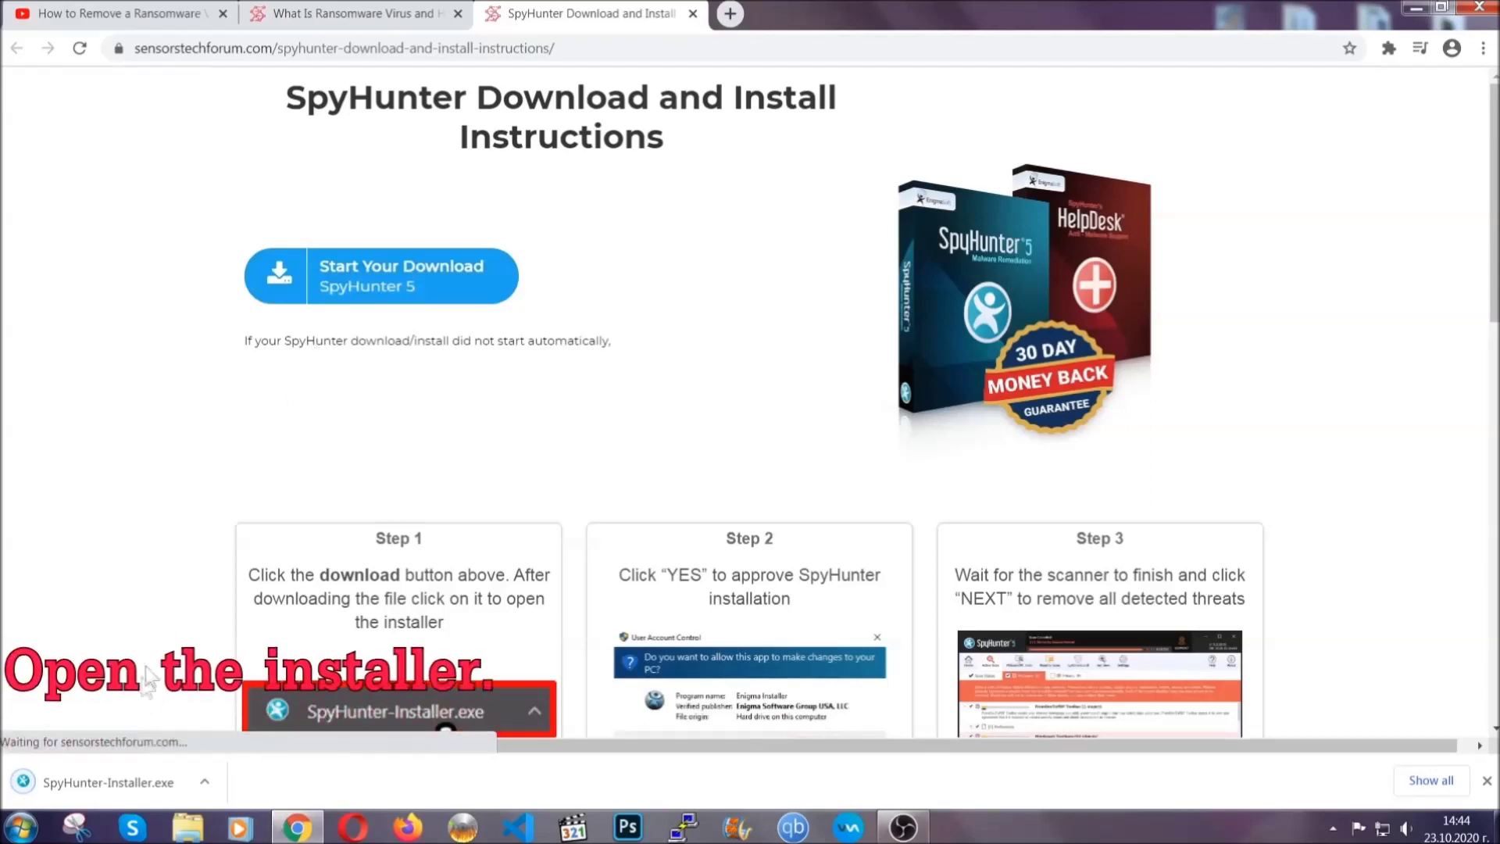
# Run SpyHunter-Installer.exe in English, accept the EULA, install, and finish setup to start scanning.
pyautogui.click(106, 780)
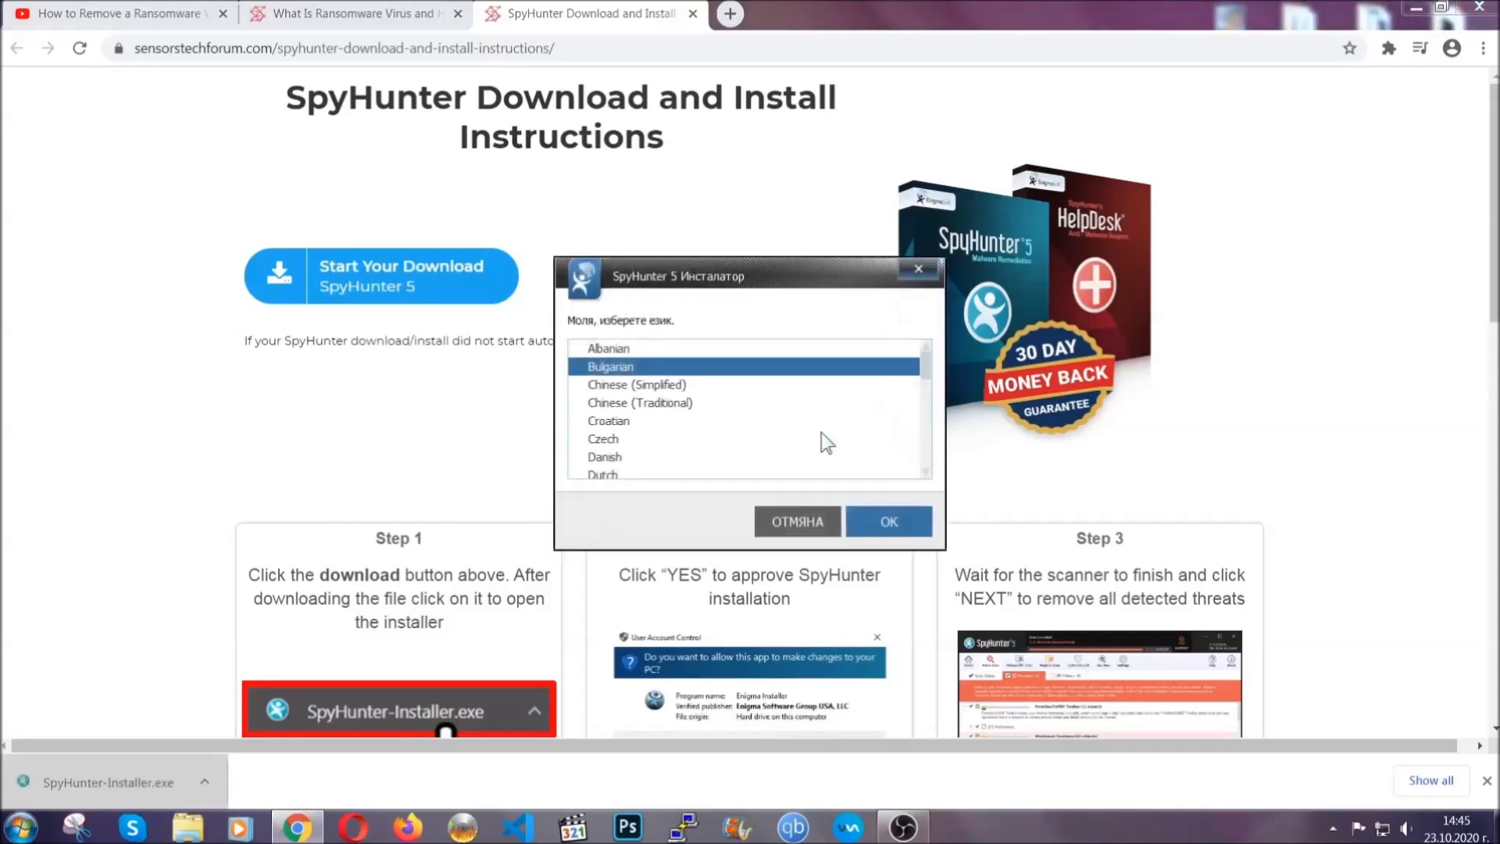
pyautogui.scroll(-2, 790, 440)
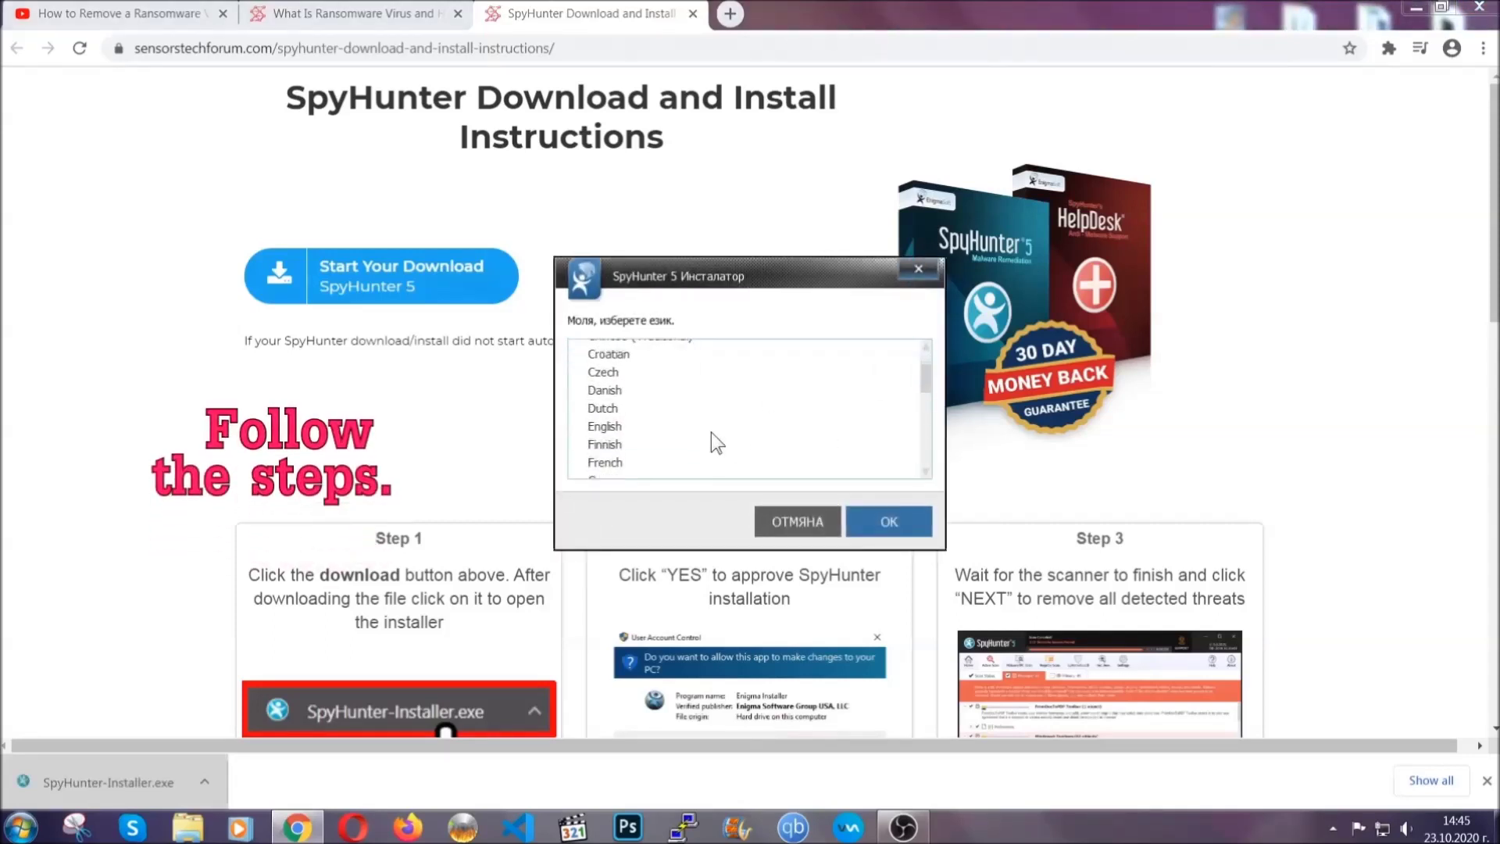
pyautogui.click(707, 426)
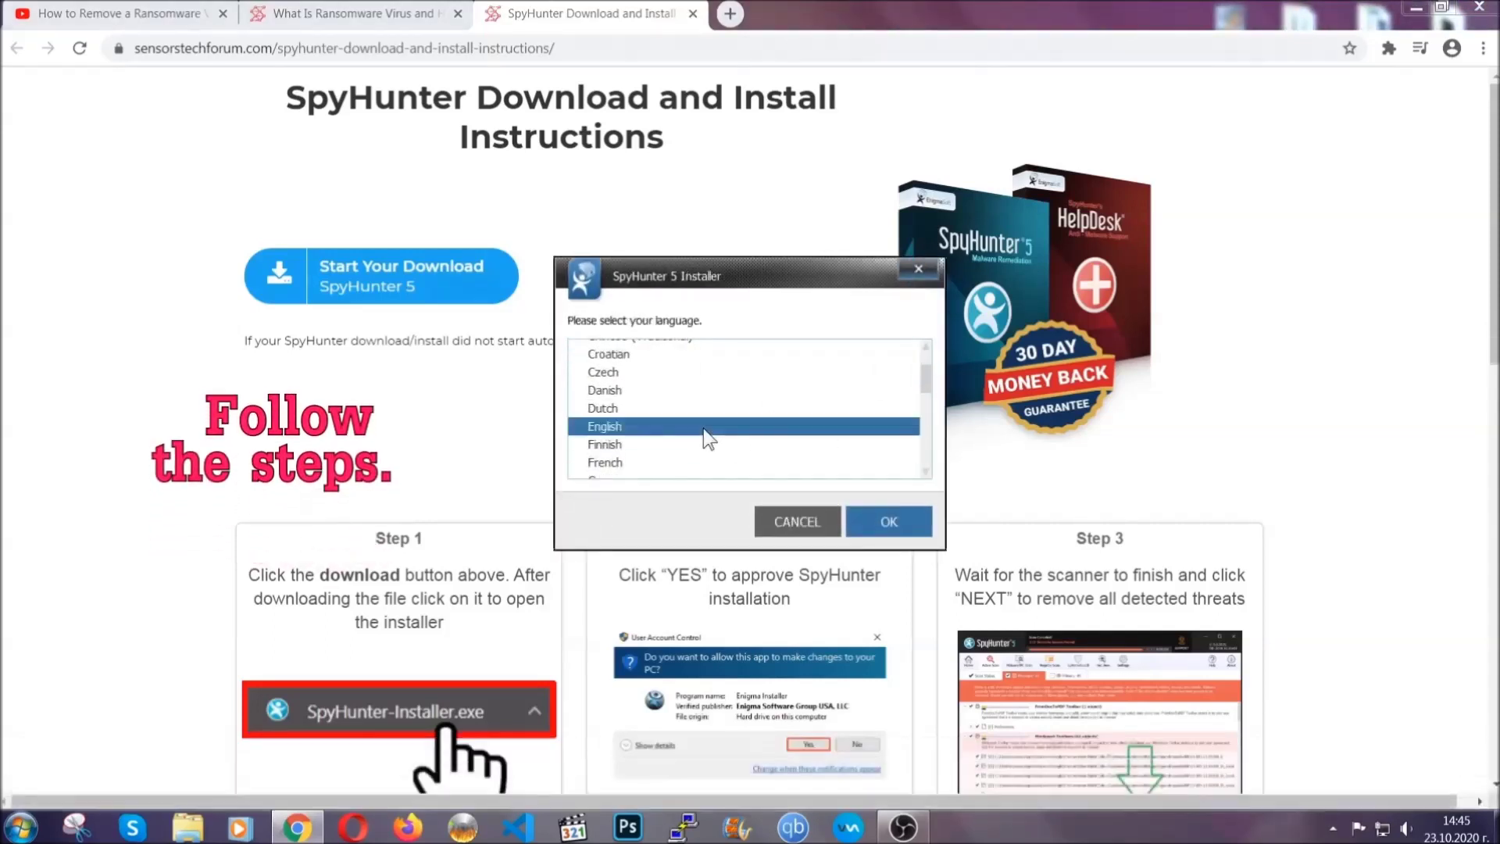
pyautogui.click(874, 520)
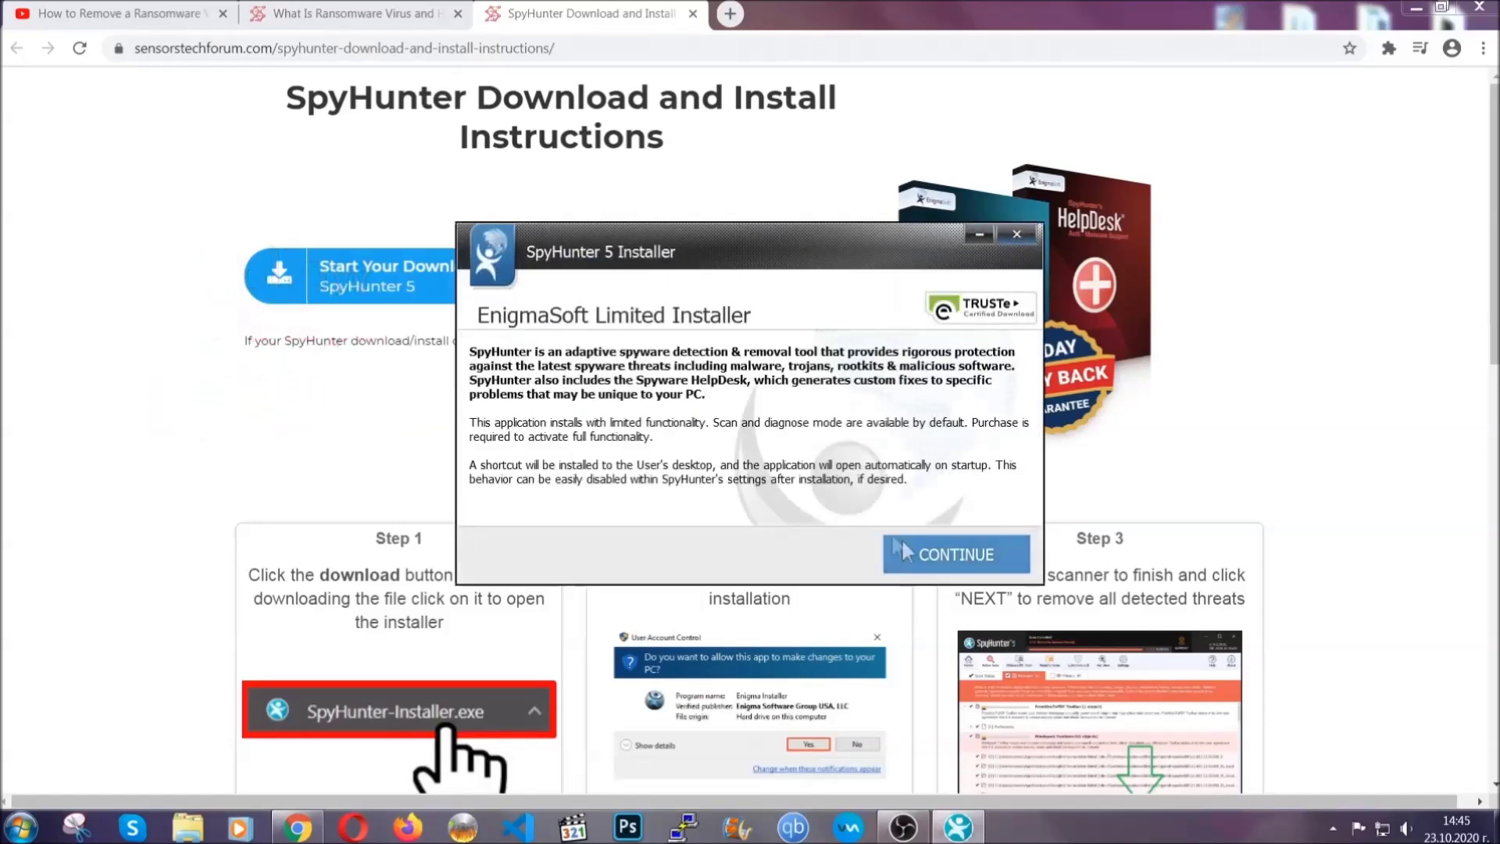
pyautogui.click(902, 543)
pyautogui.click(861, 506)
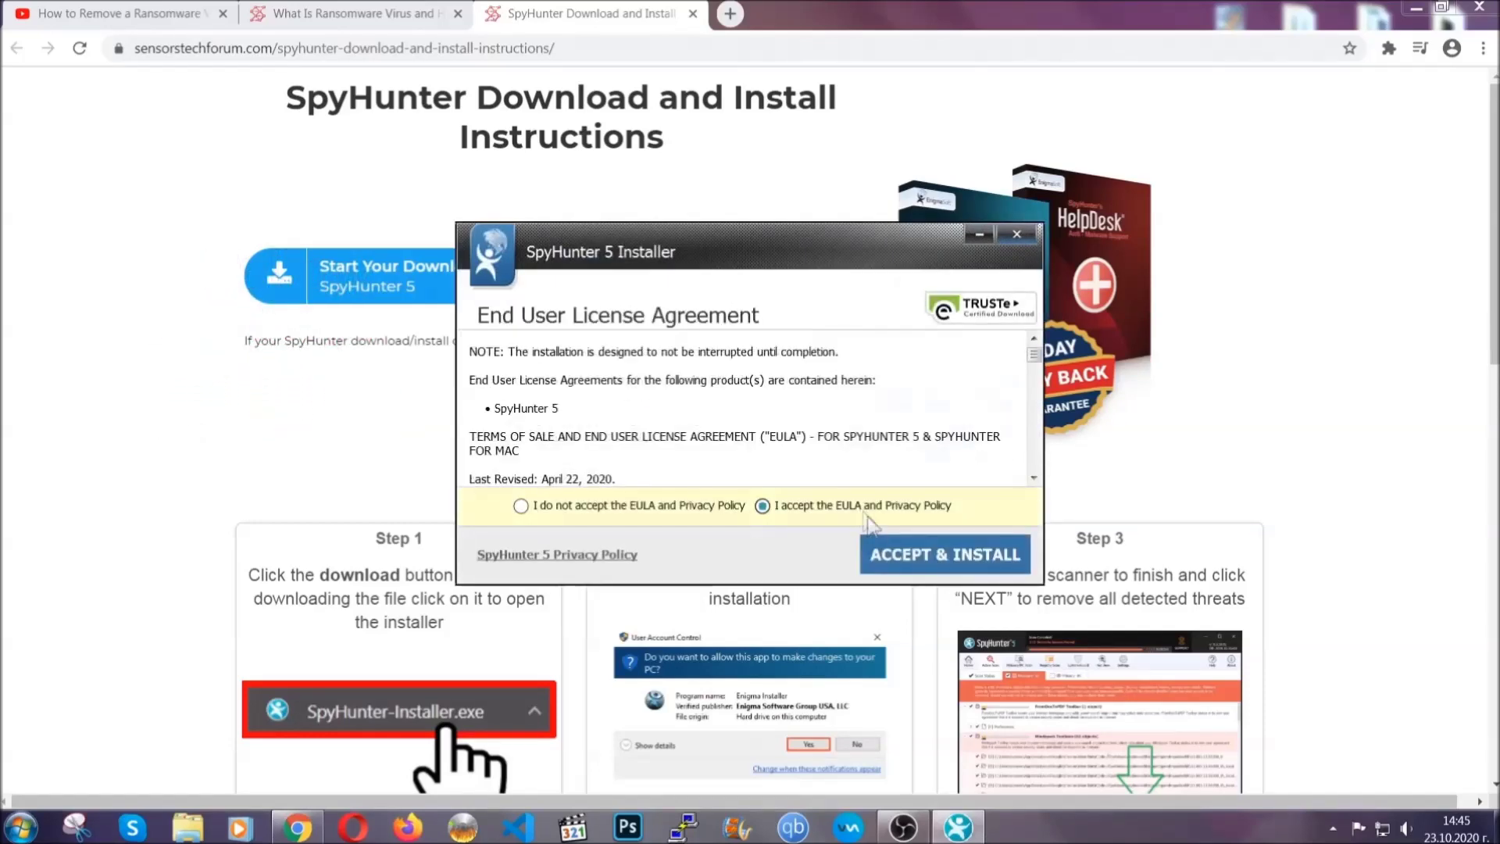
pyautogui.click(896, 555)
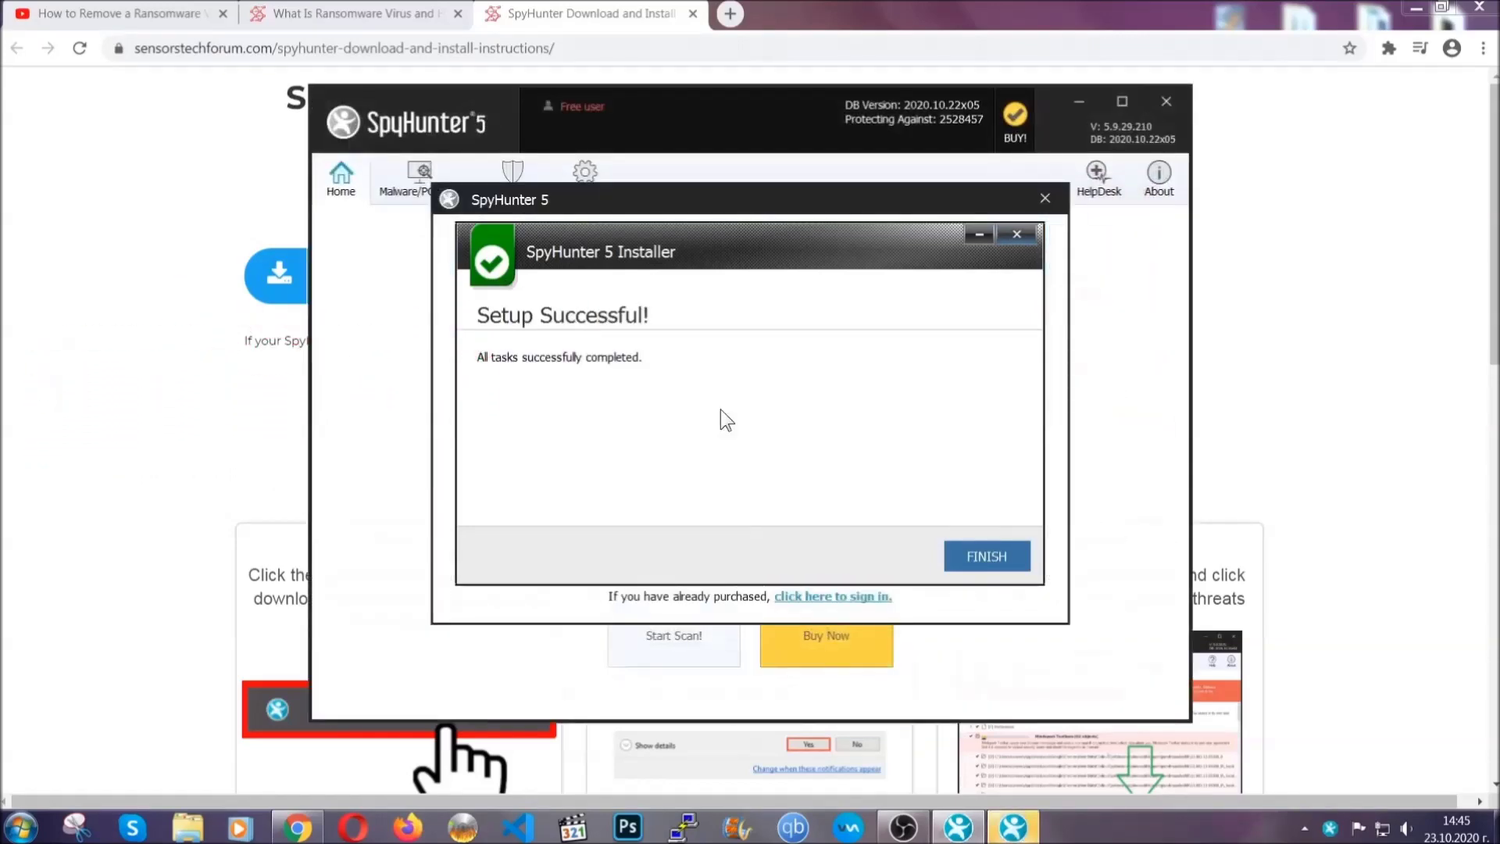
pyautogui.click(960, 560)
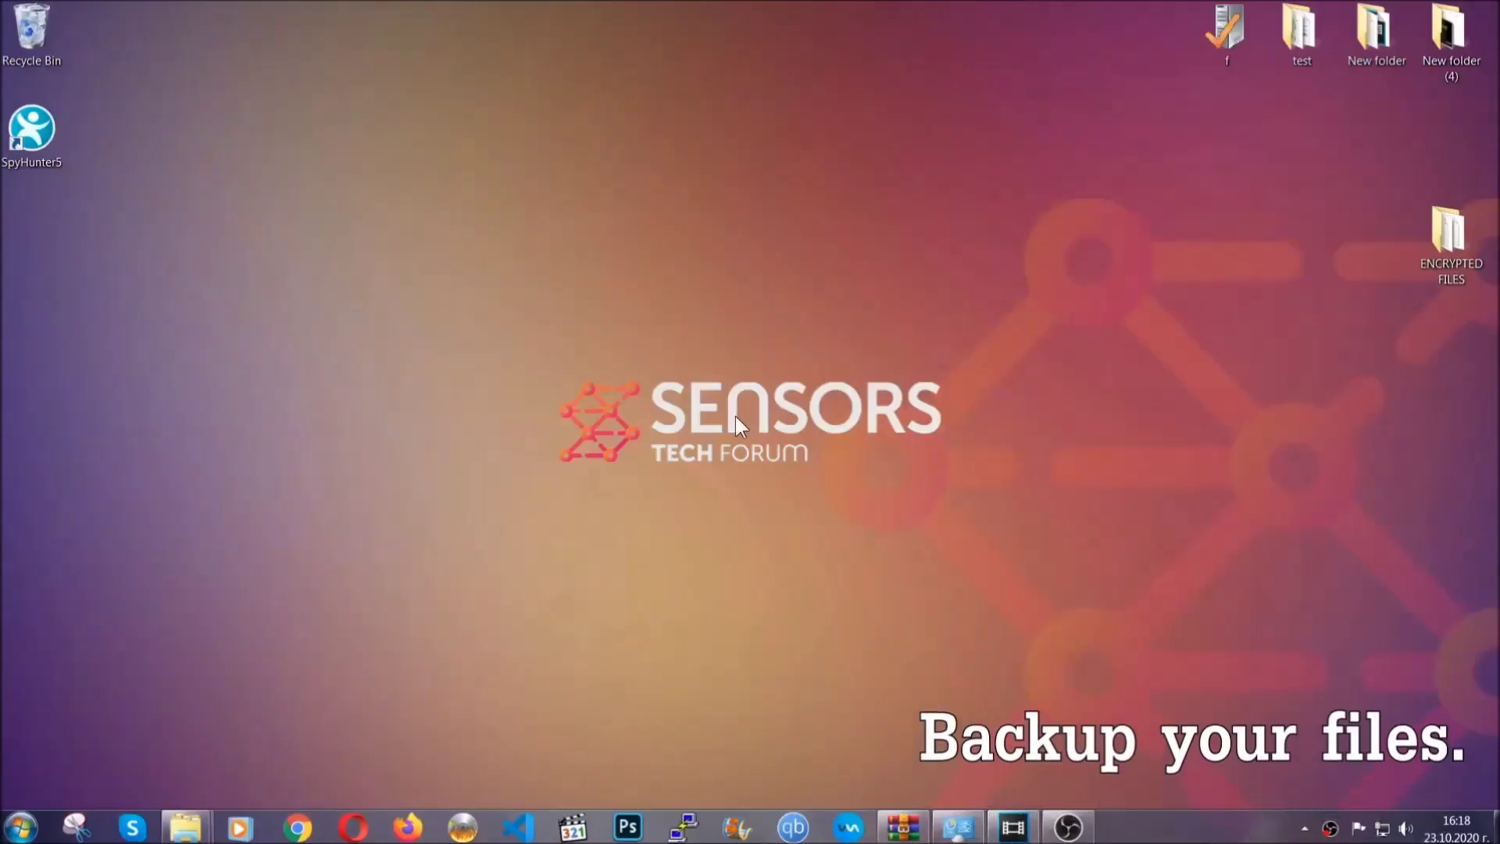
# Copy the six encrypted .efji files from the ENCRYPTED FILES folder.
pyautogui.doubleClick(1441, 241)
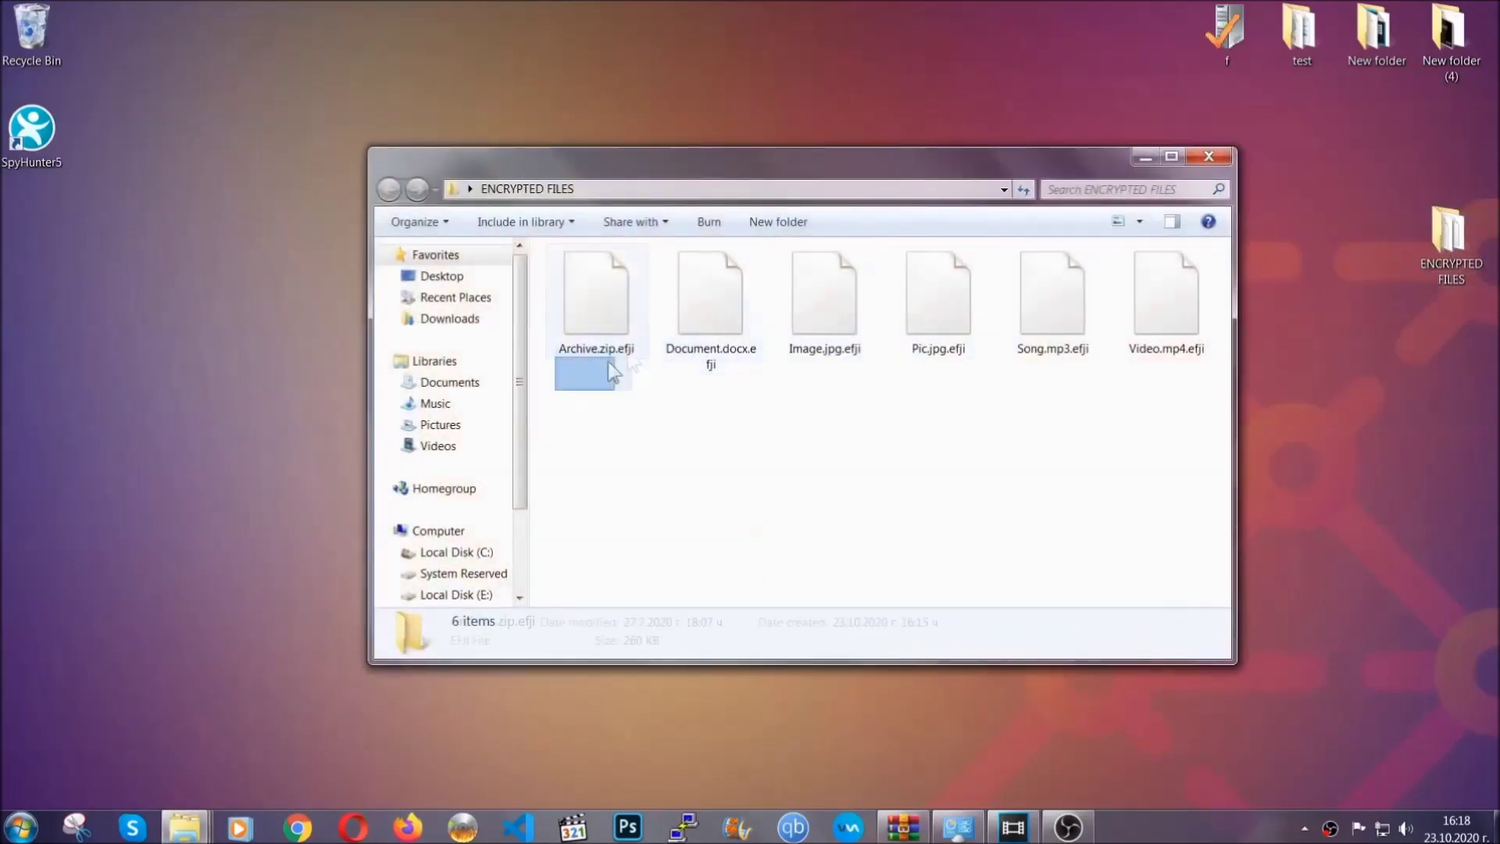
pyautogui.moveTo(611, 363); pyautogui.dragTo(1174, 278)
pyautogui.rightClick(1174, 278)
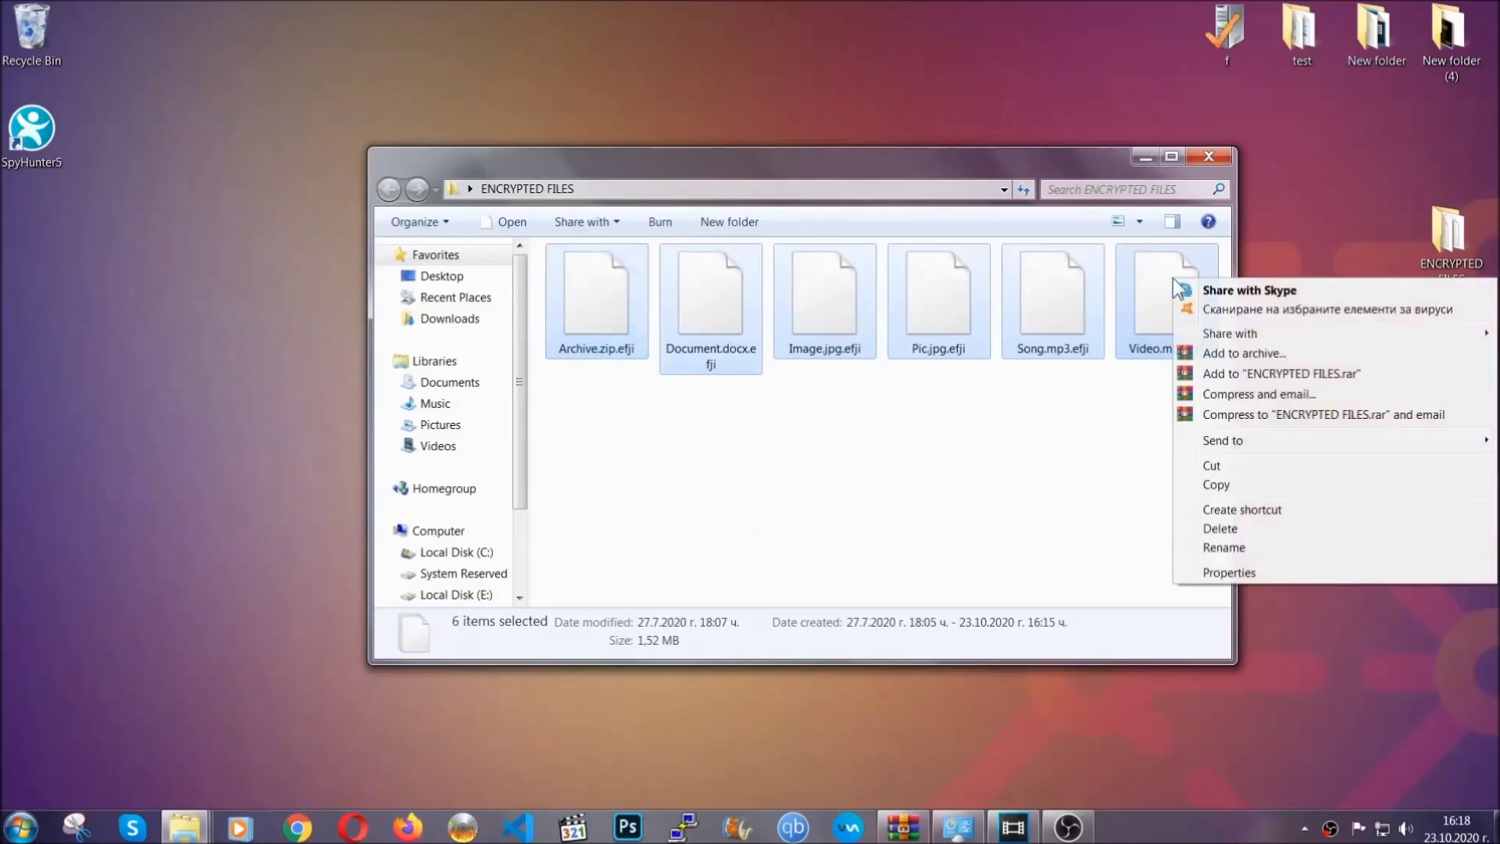
pyautogui.click(1216, 486)
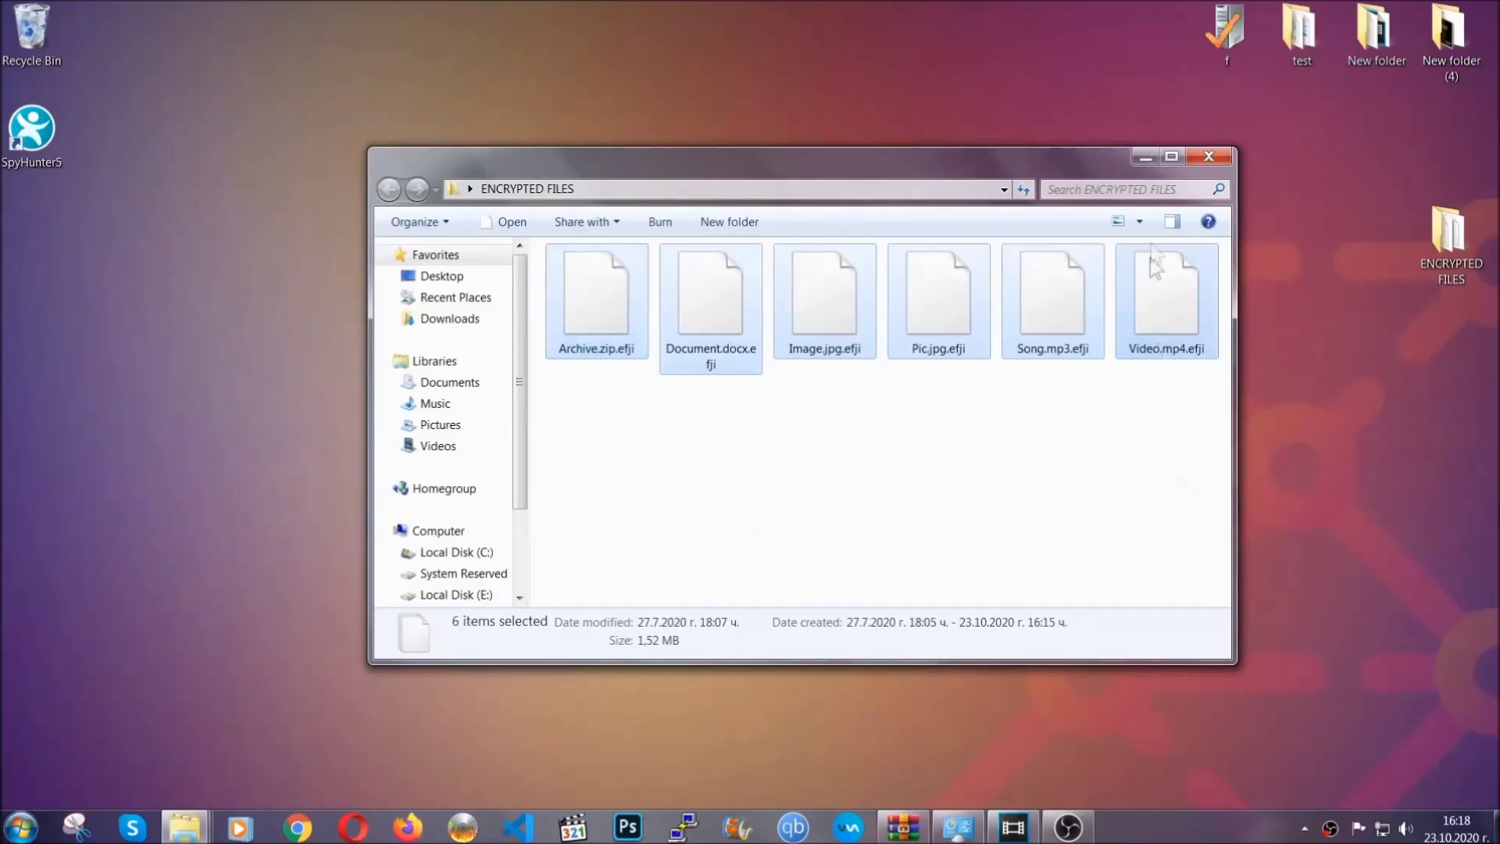
# Paste the copied files onto FLASH DRIVE (H:) and close the drive window.
pyautogui.click(1146, 157)
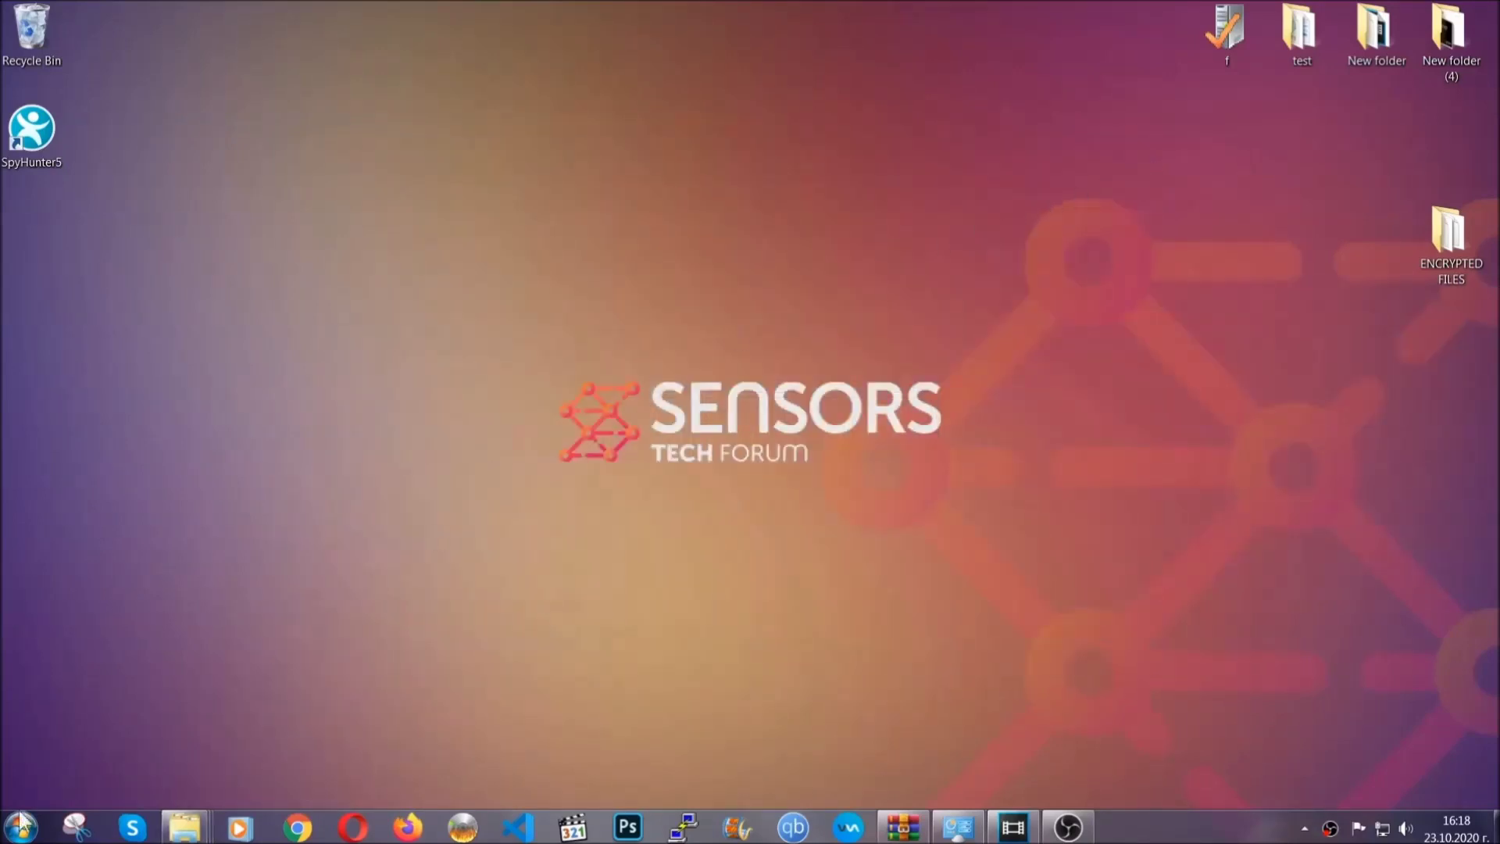
pyautogui.click(20, 826)
pyautogui.click(284, 588)
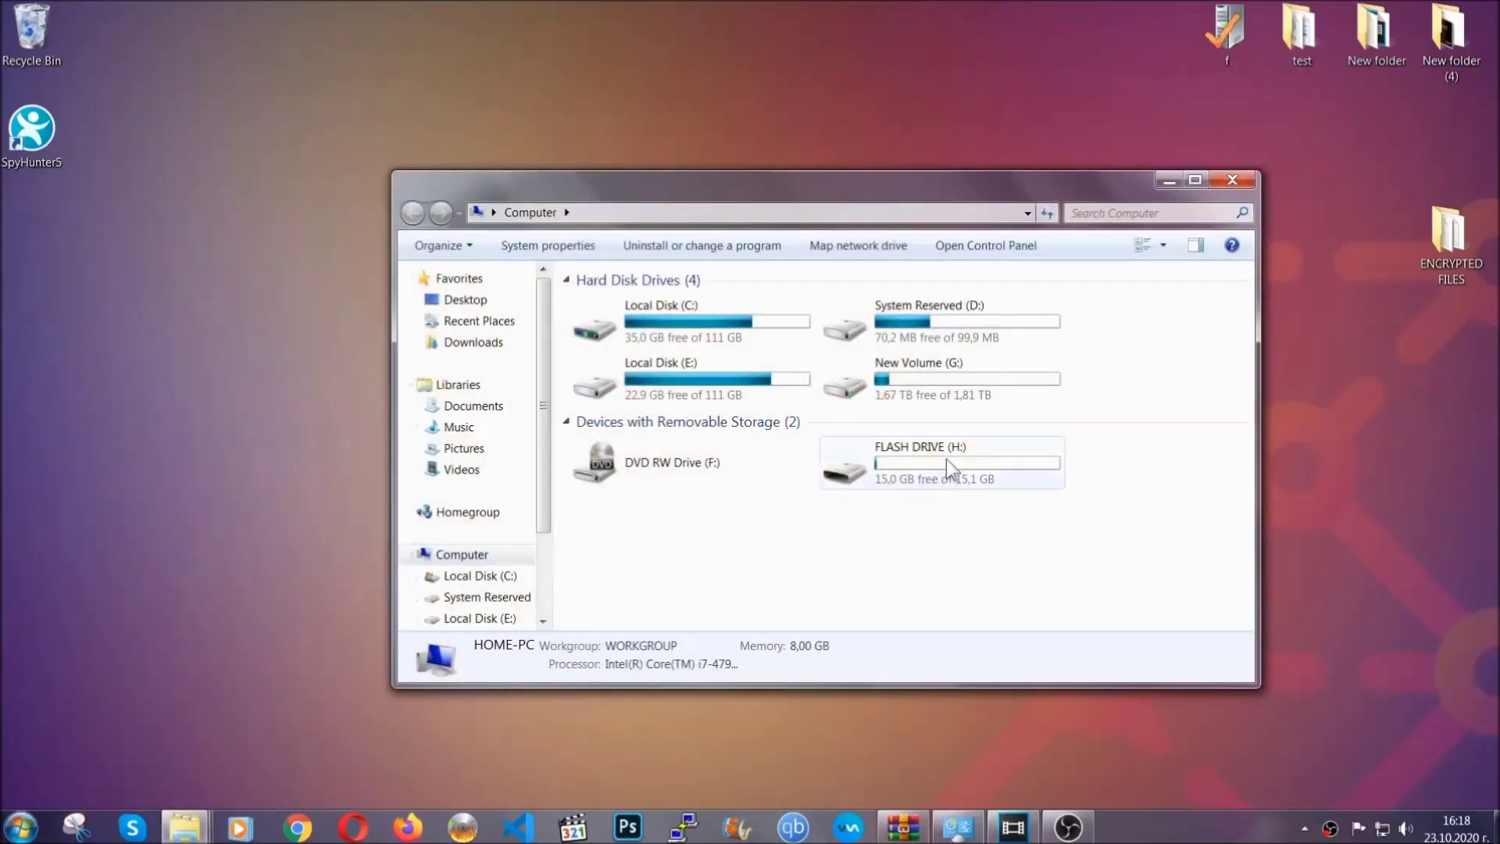
pyautogui.doubleClick(945, 458)
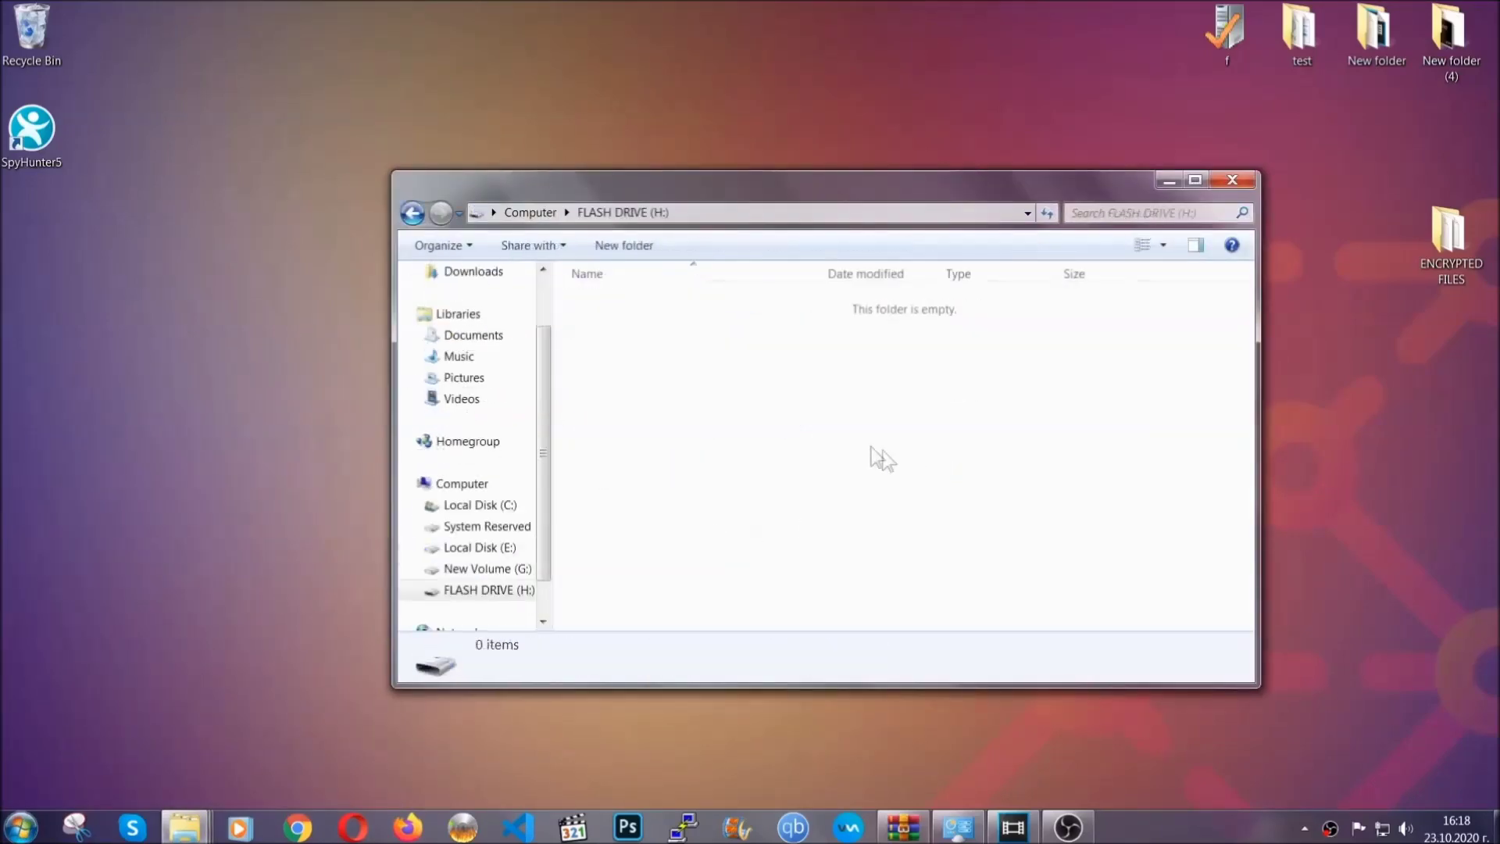
pyautogui.rightClick(647, 349)
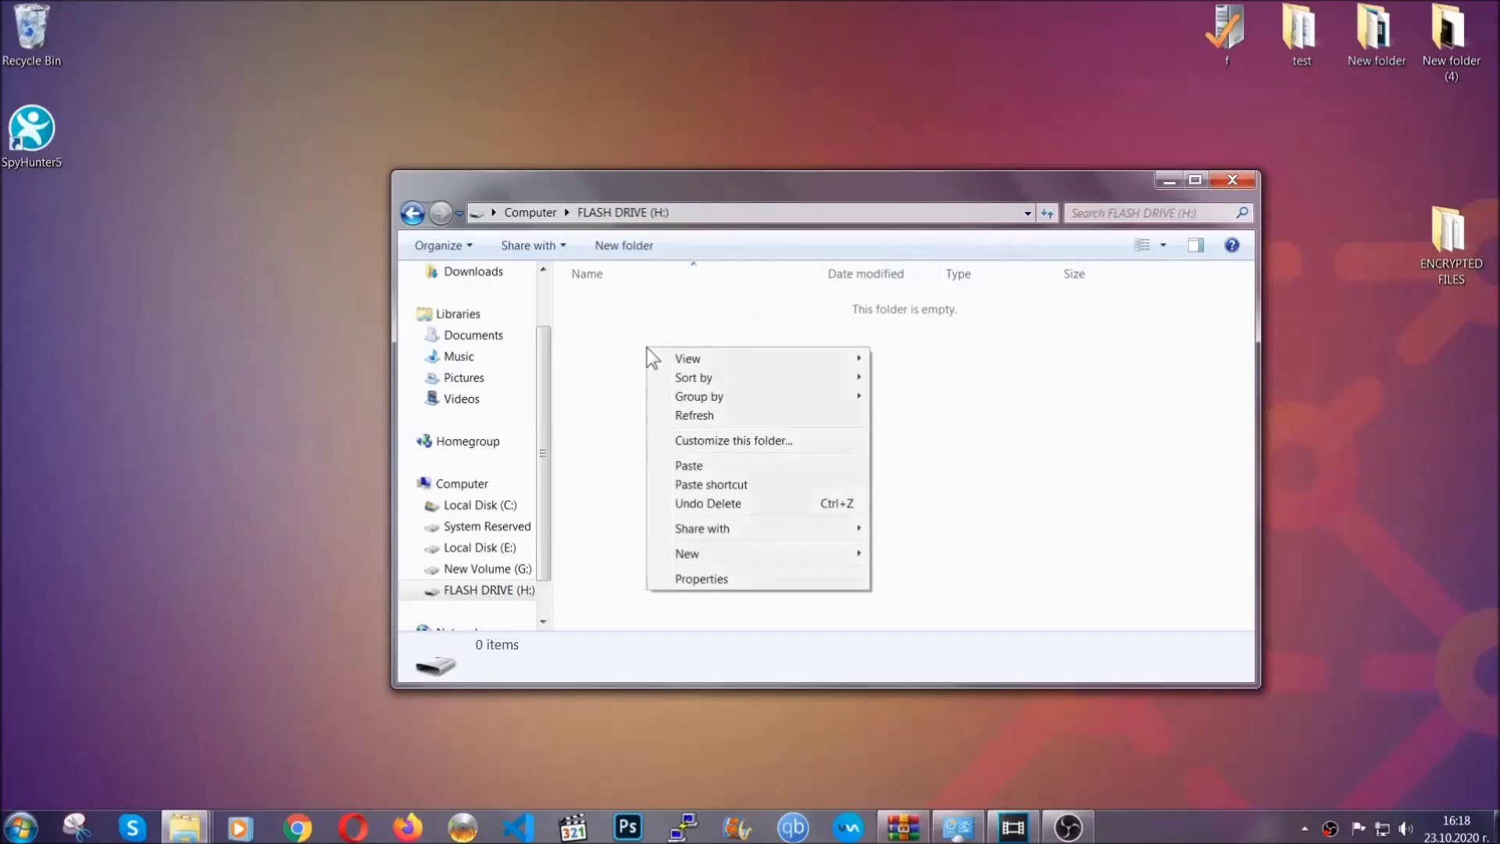
pyautogui.click(683, 467)
pyautogui.click(683, 467)
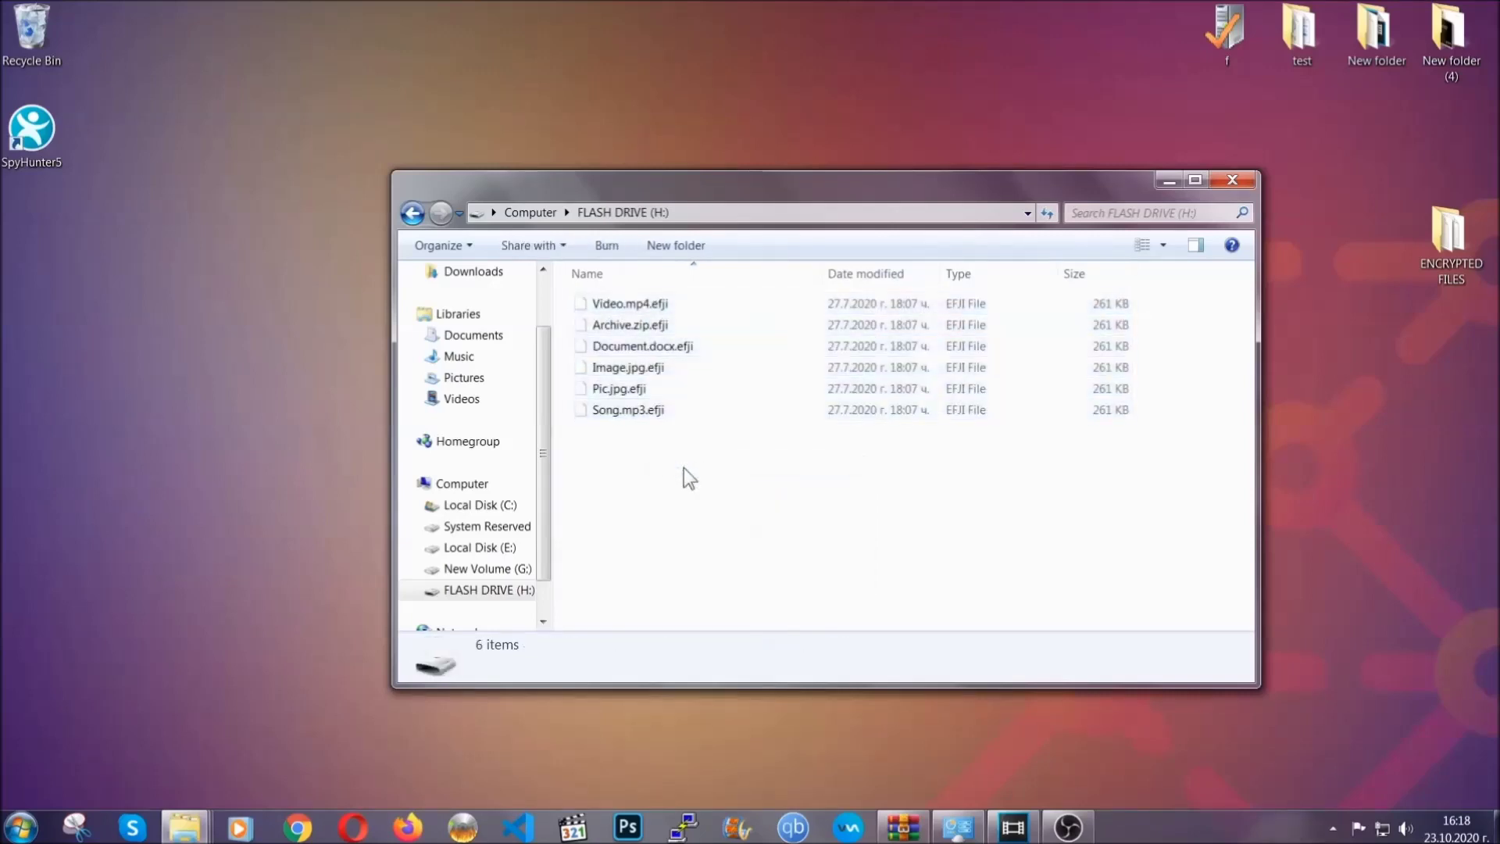
pyautogui.click(1233, 181)
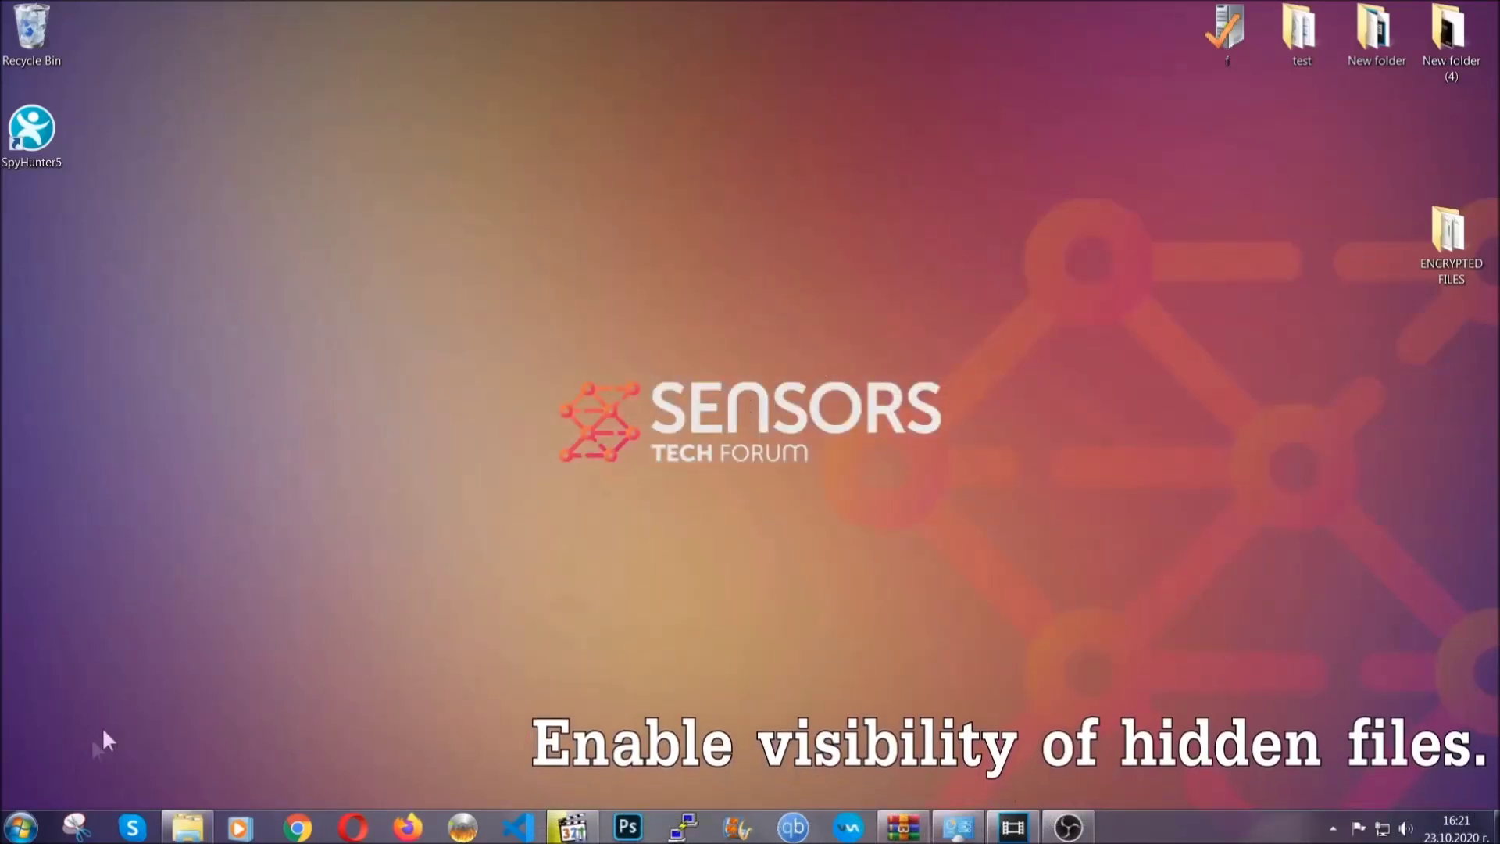
# Search Start for 'show hidden files and folders' and apply Show hidden files, folders, and drives.
pyautogui.click(20, 827)
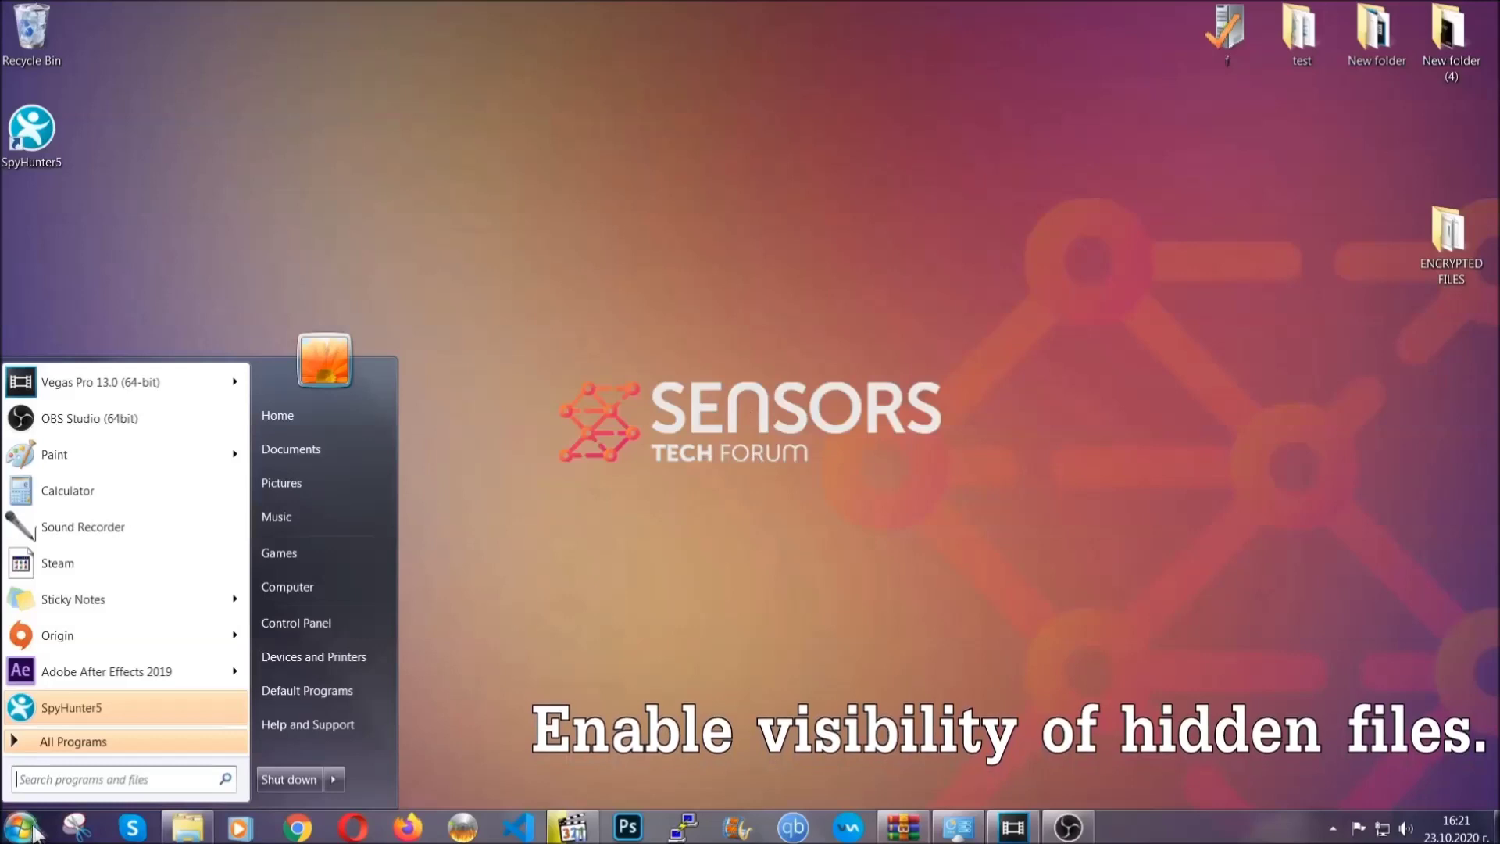
pyautogui.click(64, 772)
pyautogui.write('s')
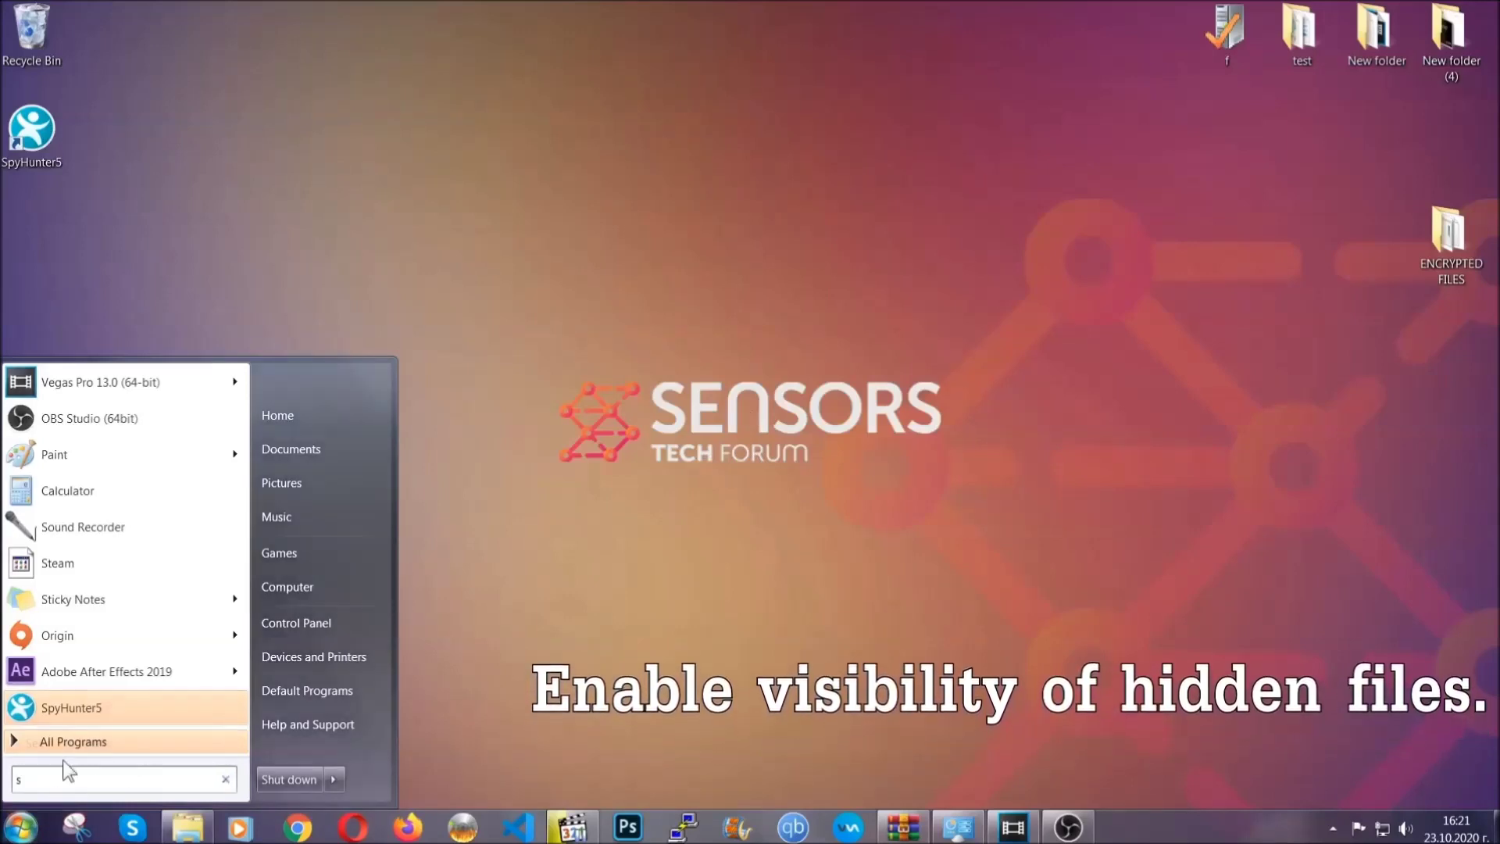
pyautogui.write('how')
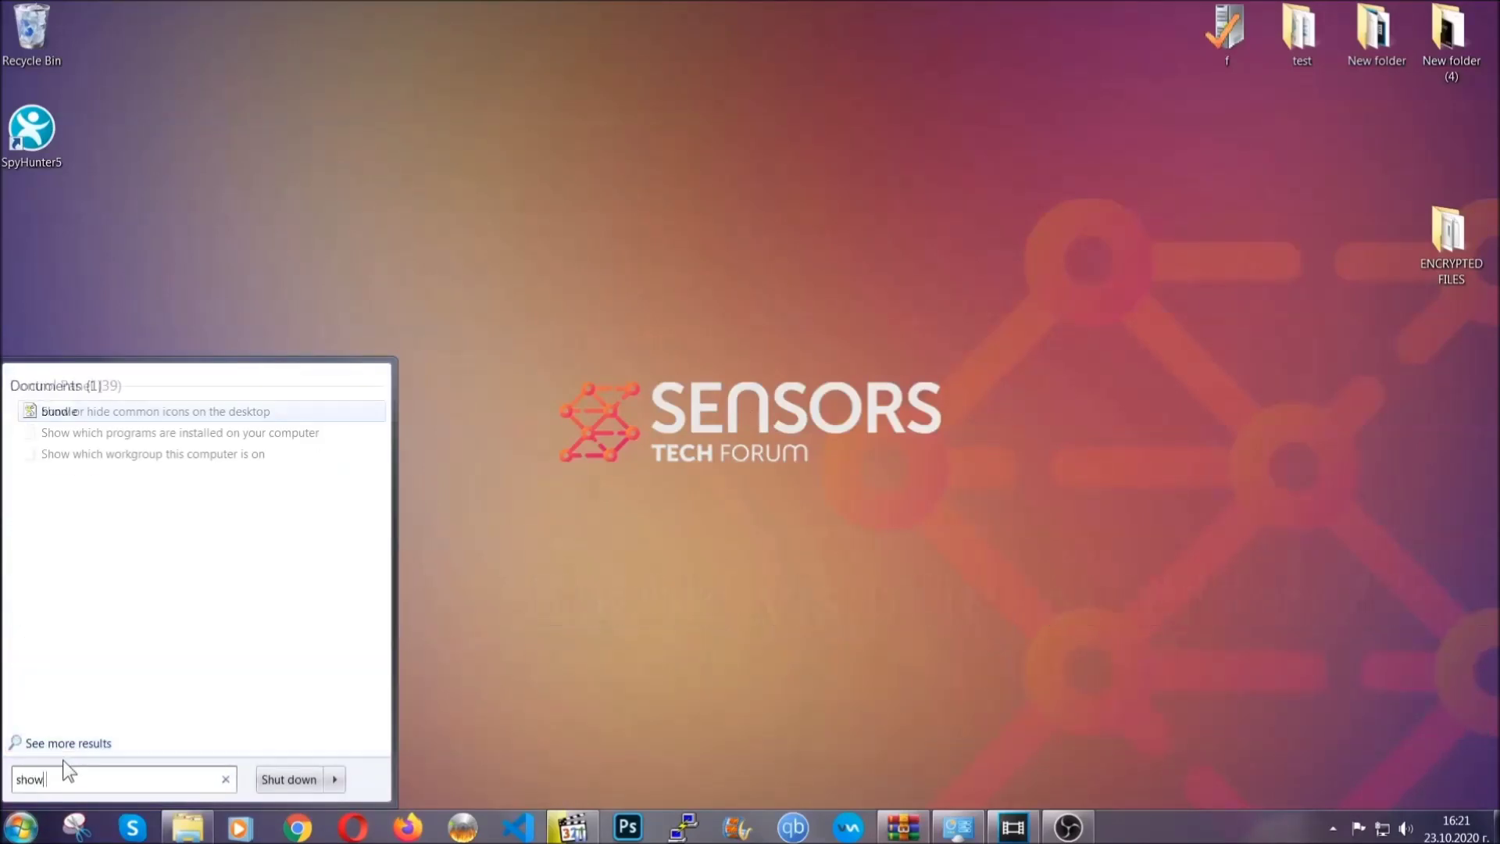
pyautogui.write(' hidden files and folders')
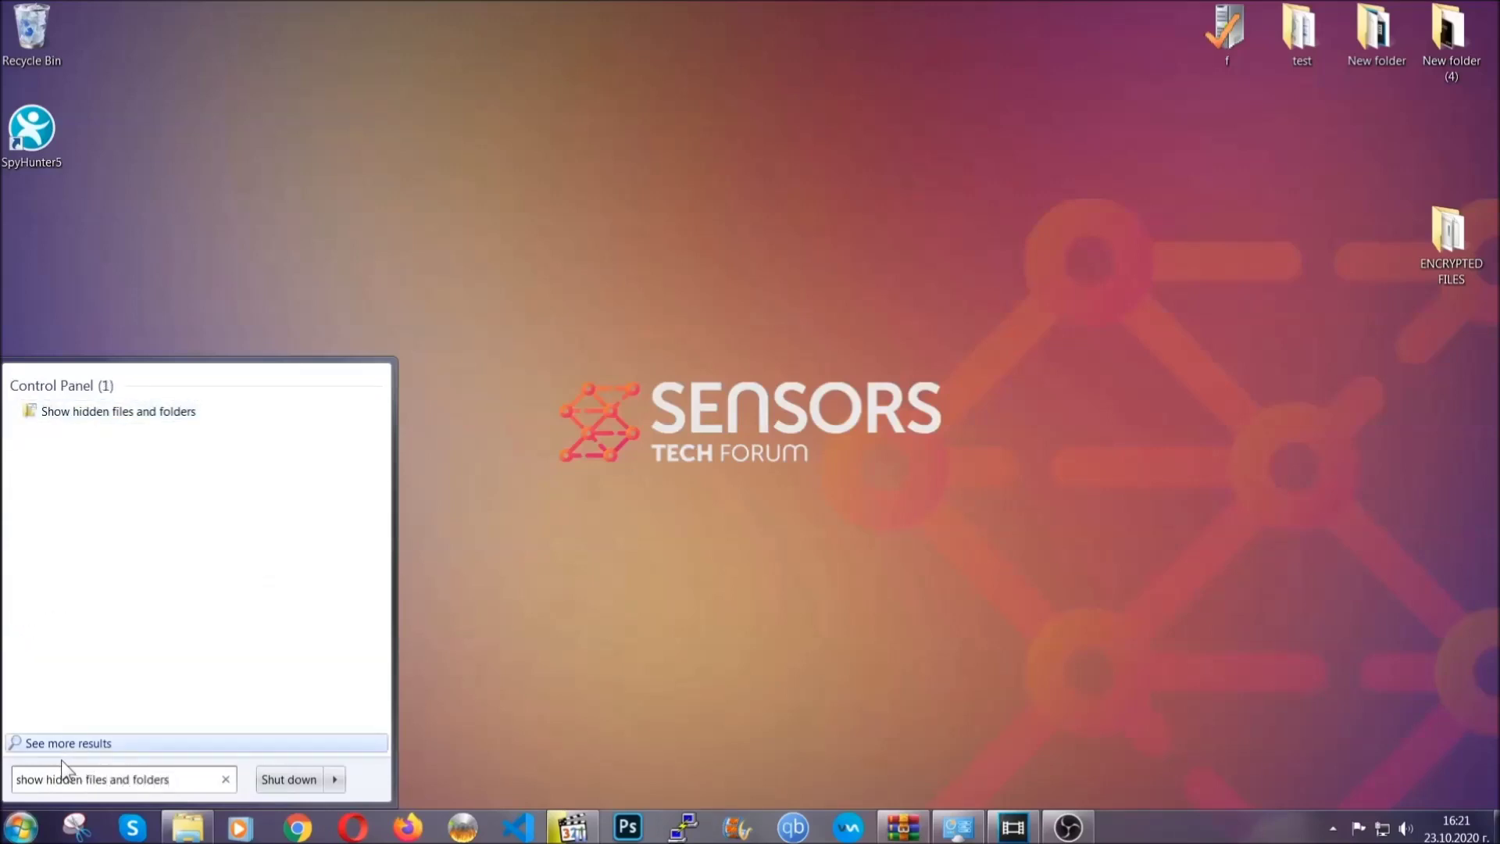
pyautogui.click(177, 415)
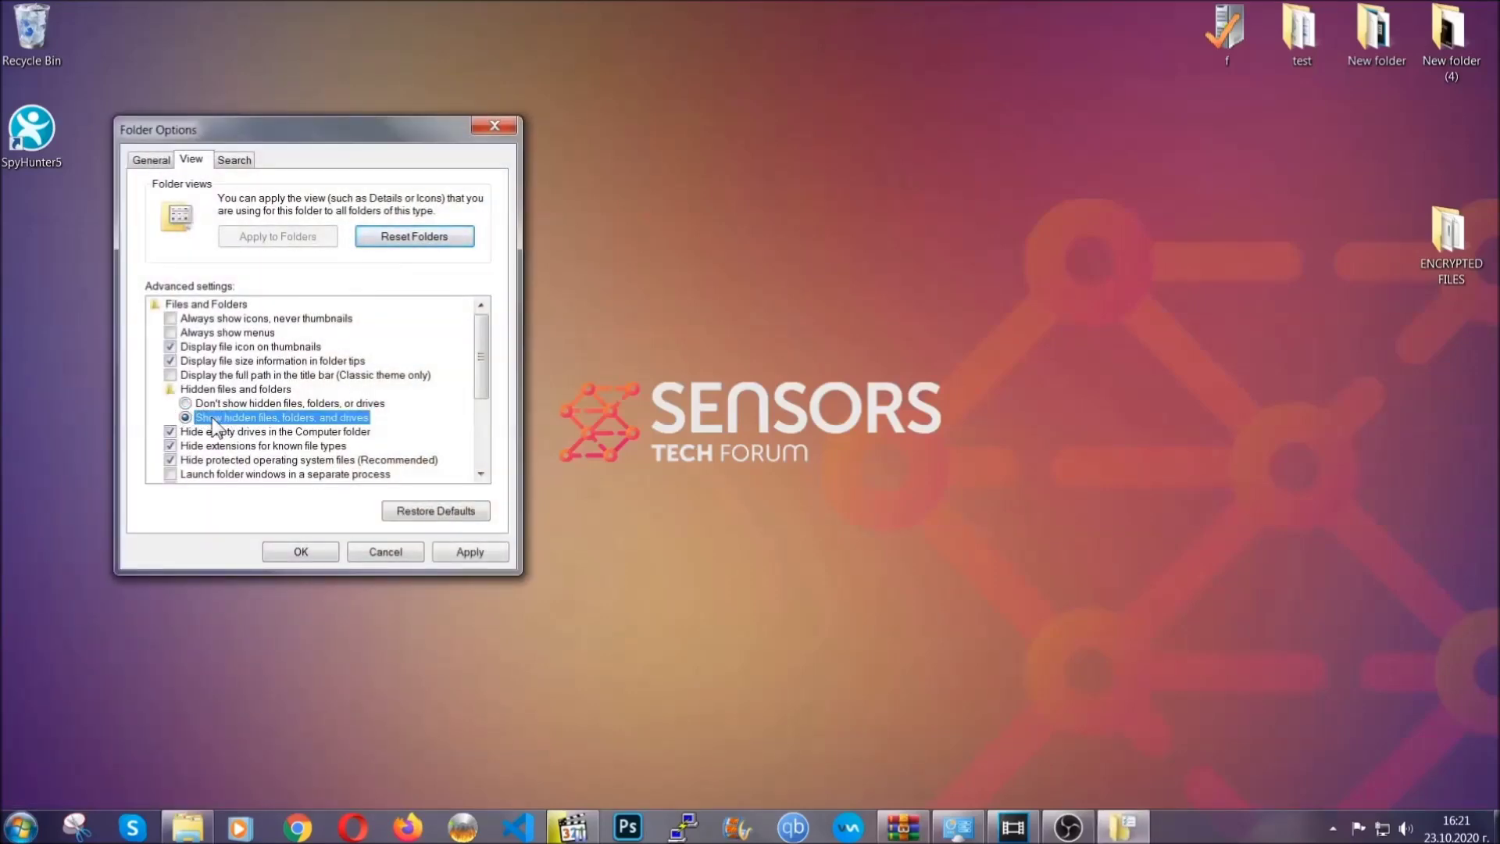
pyautogui.click(464, 556)
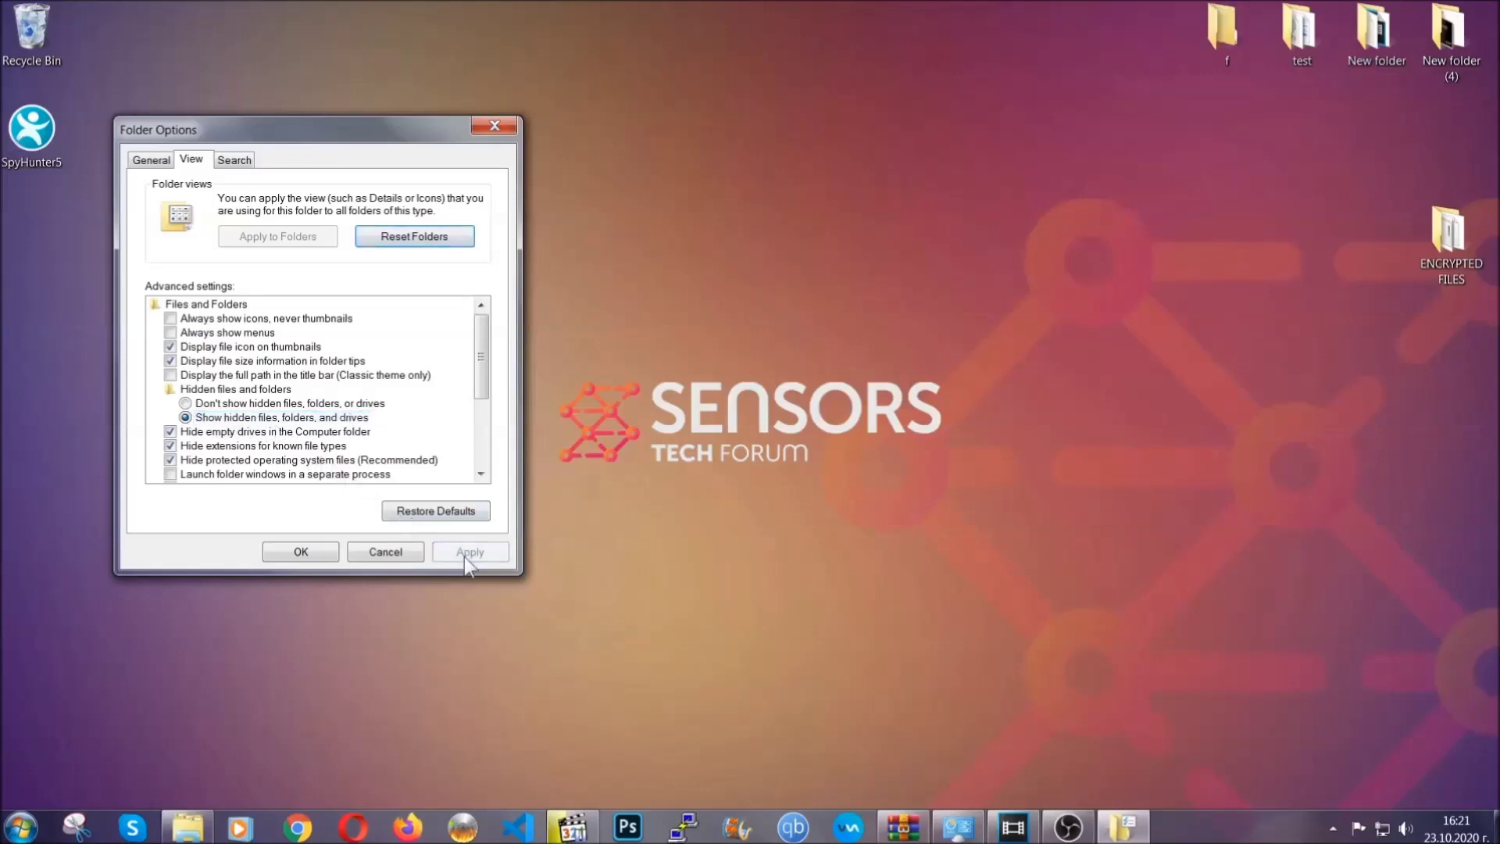
pyautogui.click(293, 551)
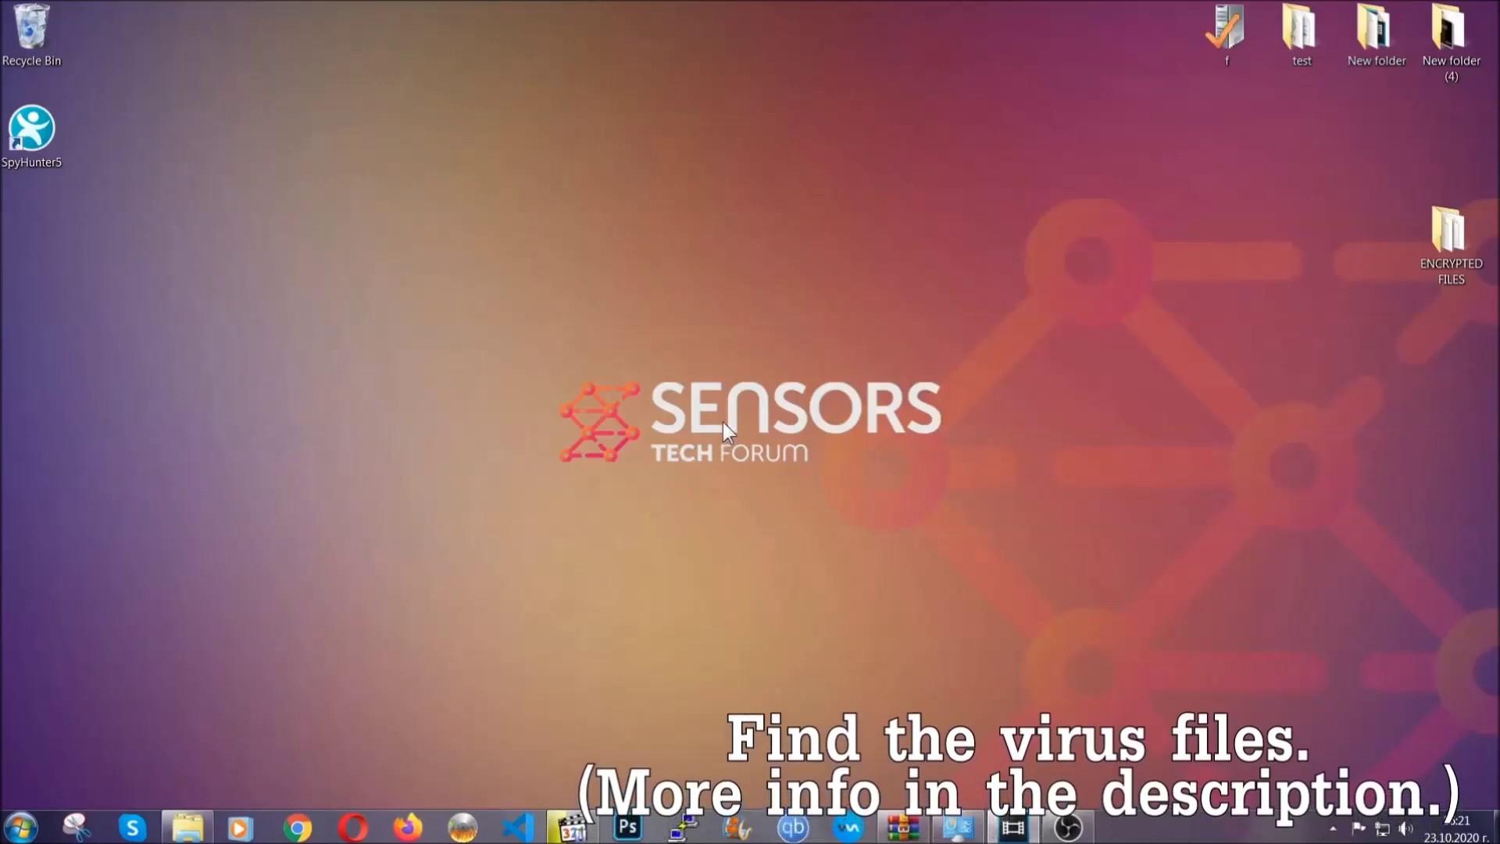
# Search the whole Computer for 'fileextension:exe Example Vir' to locate the virus executable.
pyautogui.click(21, 827)
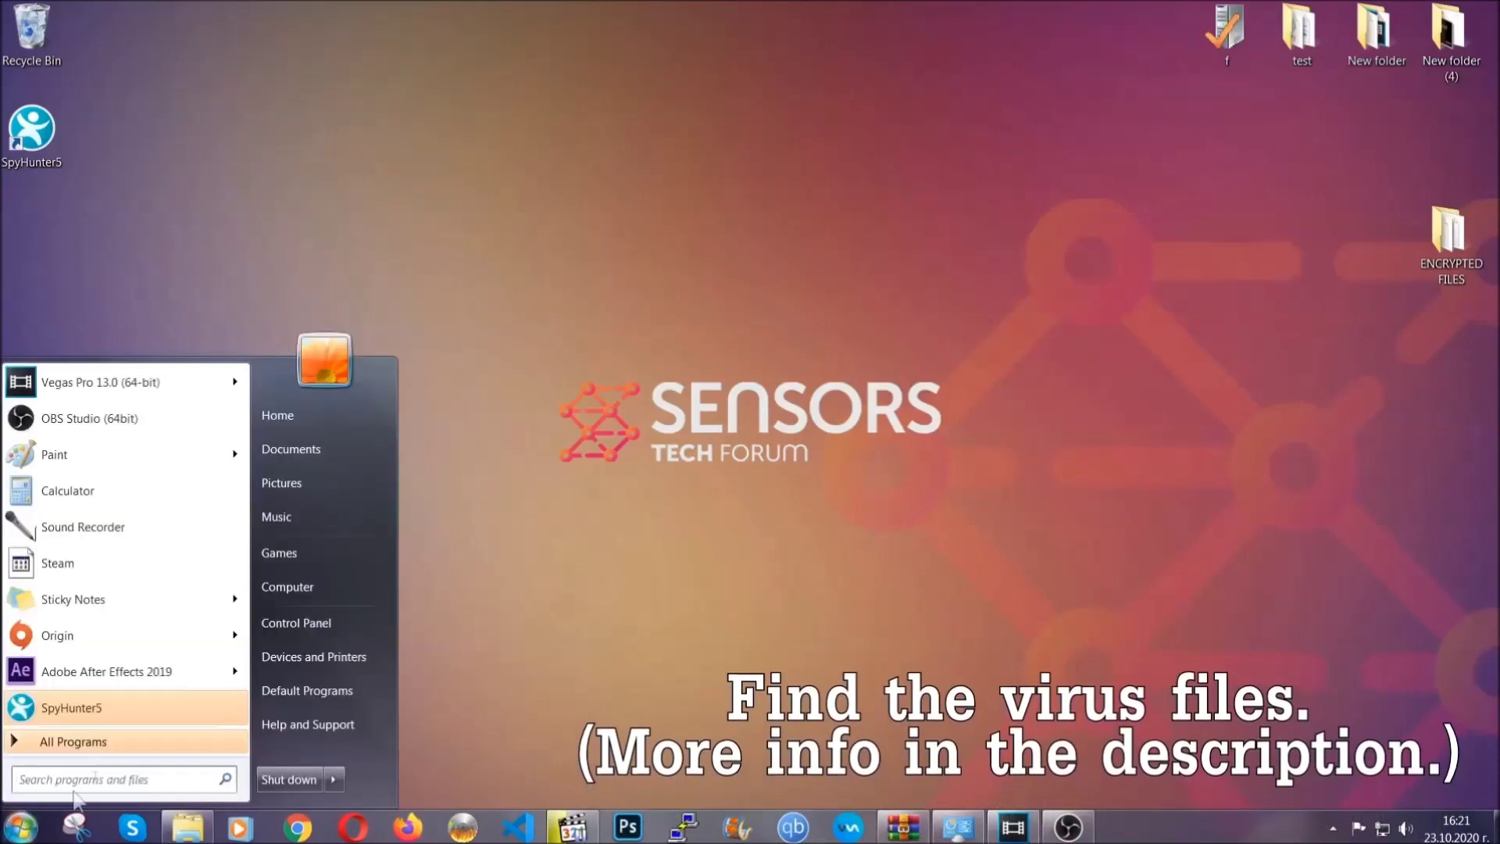
pyautogui.click(308, 585)
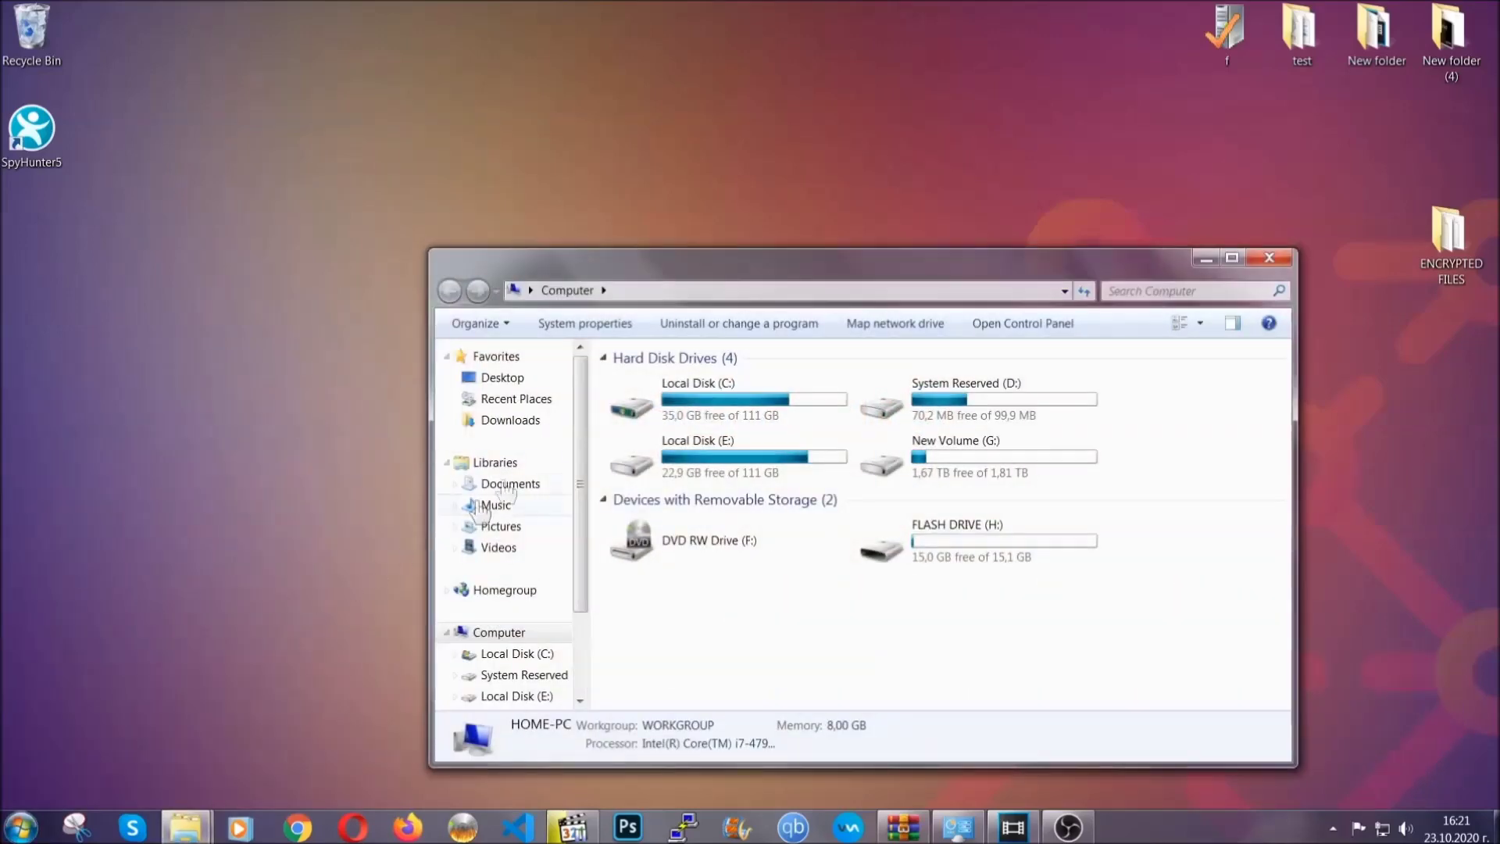
pyautogui.moveTo(815, 275); pyautogui.dragTo(717, 208)
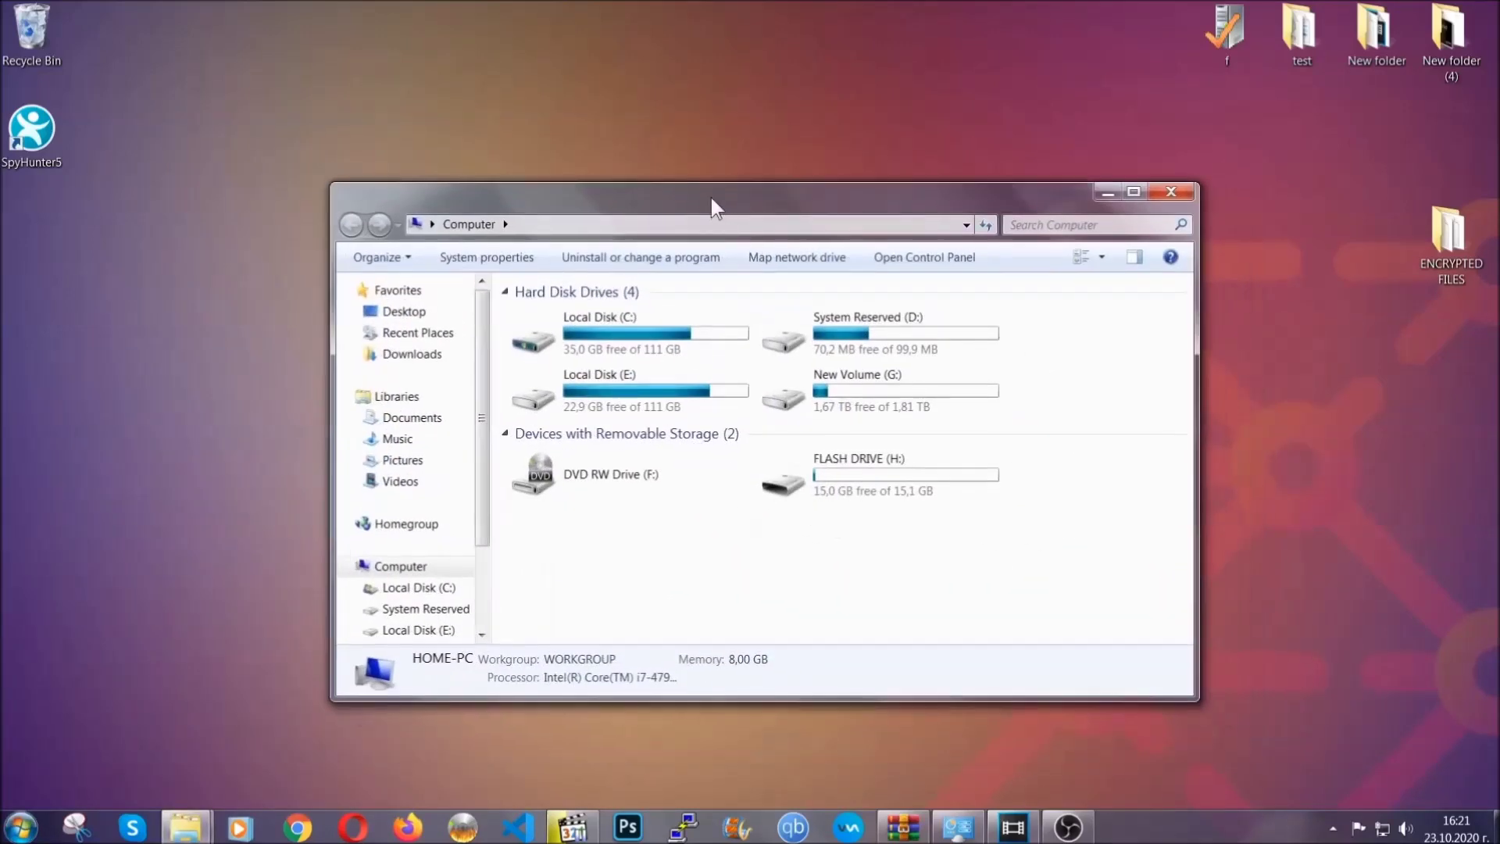
pyautogui.click(1020, 225)
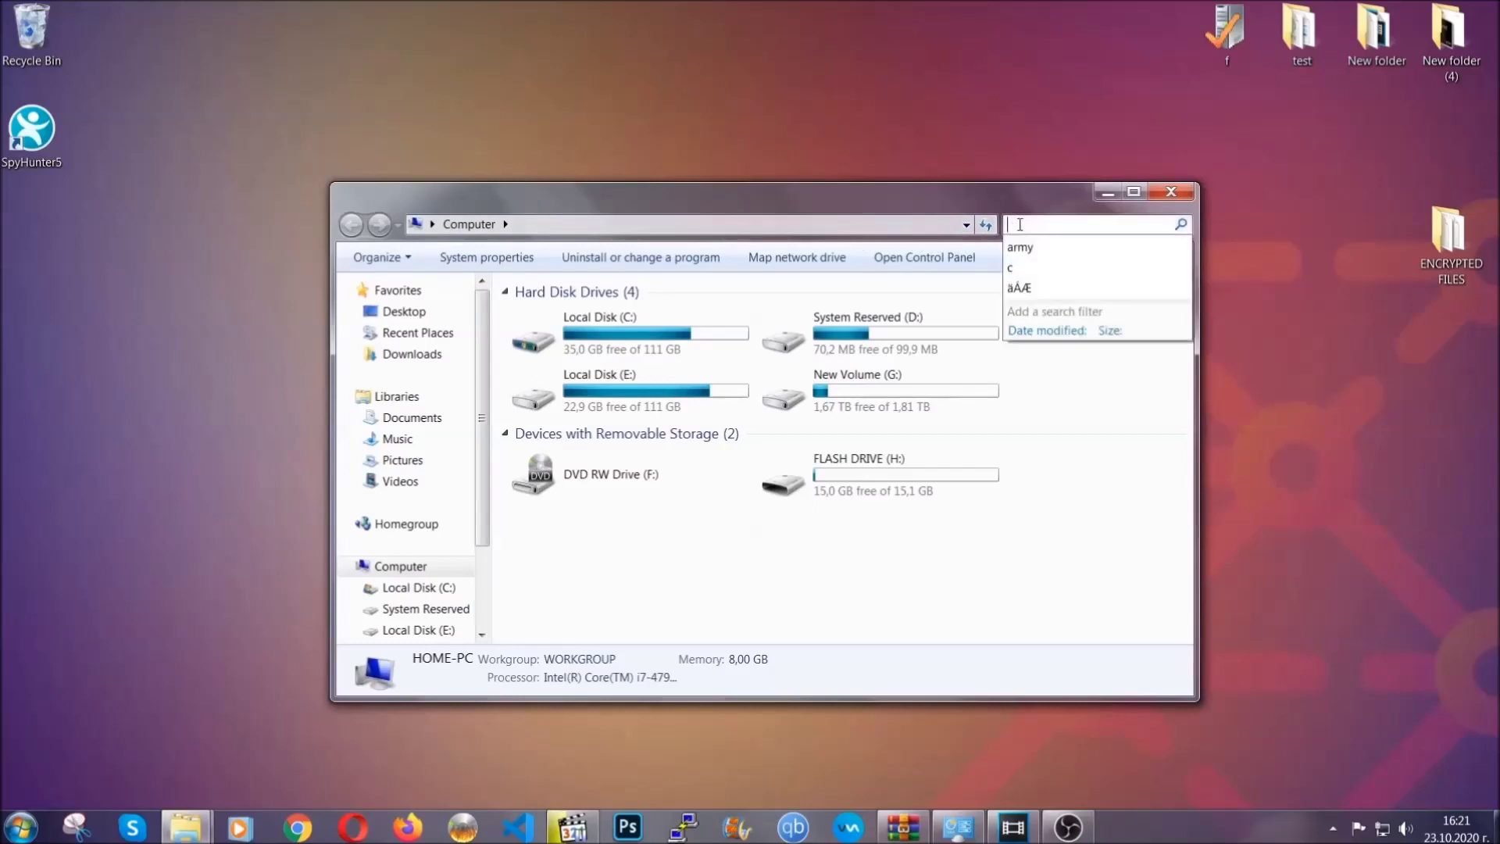
pyautogui.write('file')
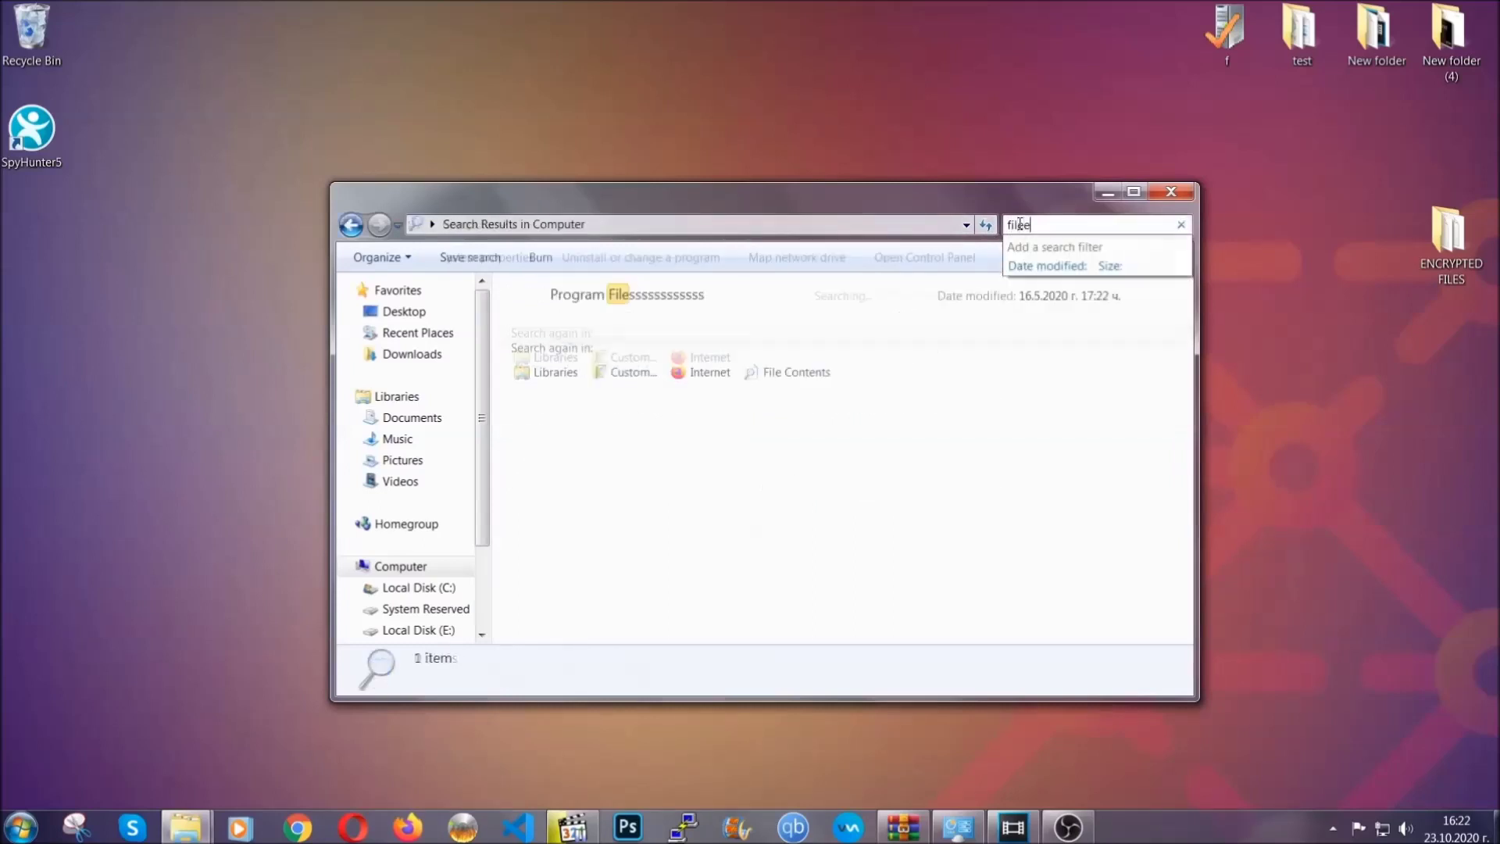
pyautogui.write('extension:exe ')
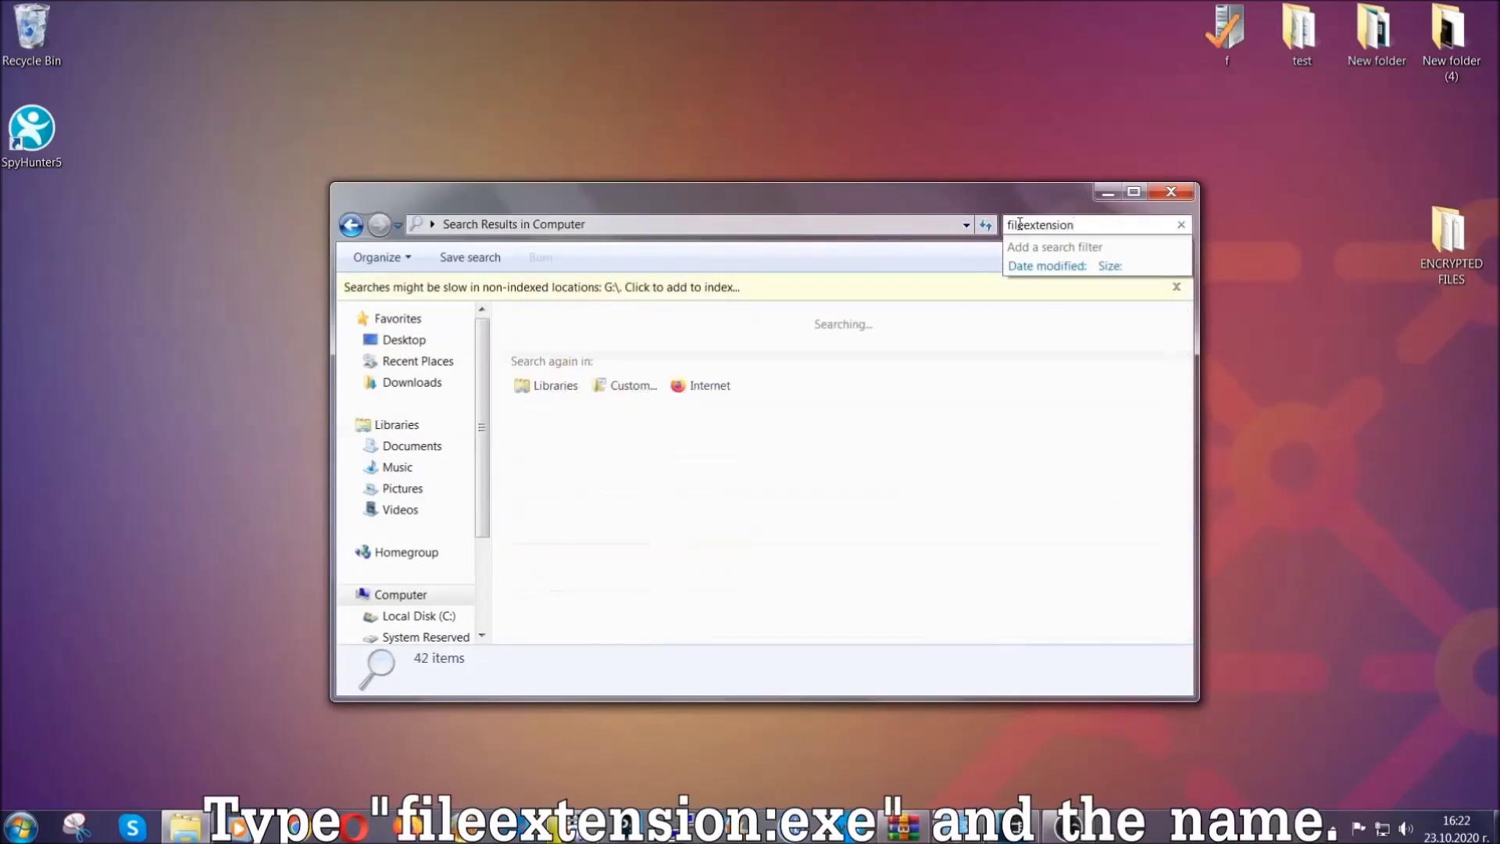
pyautogui.write('E')
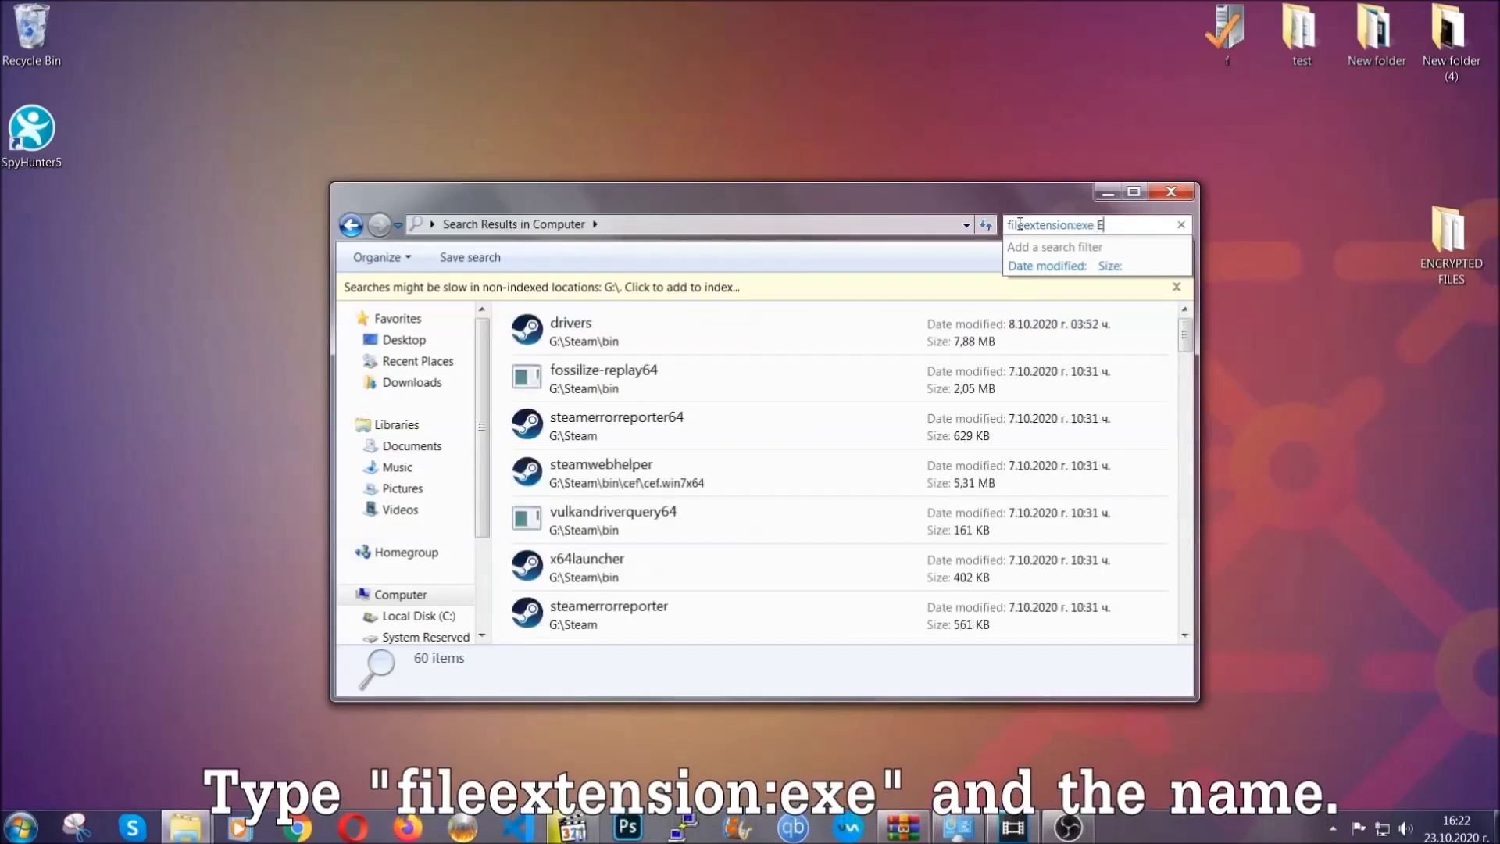
pyautogui.write('xample Virus Name')
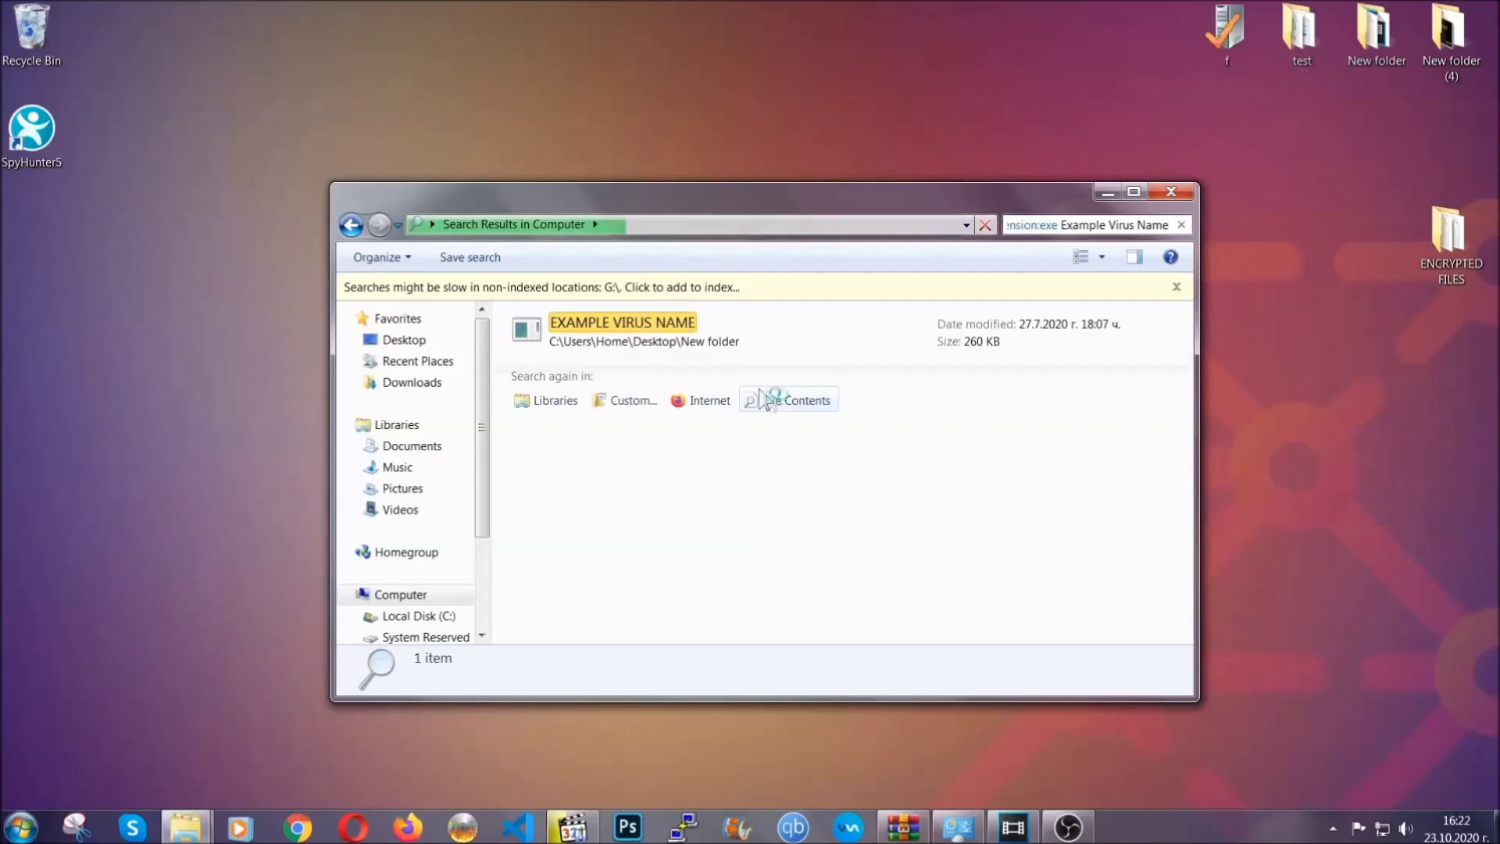
# Delete the EXAMPLE VIRUS NAME application to the Recycle Bin and close Explorer.
pyautogui.click(659, 324)
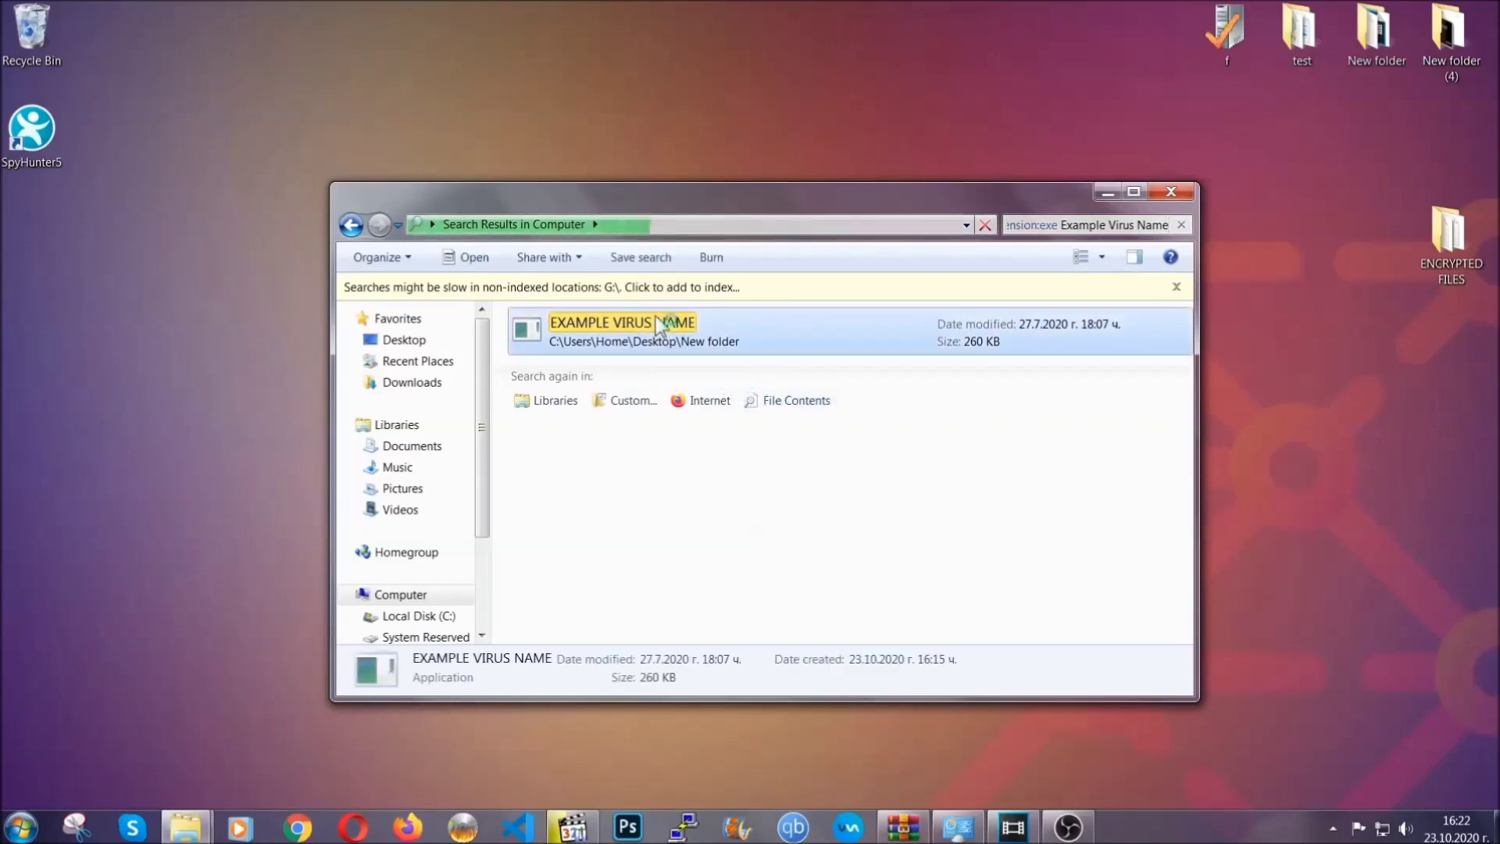
pyautogui.rightClick(657, 322)
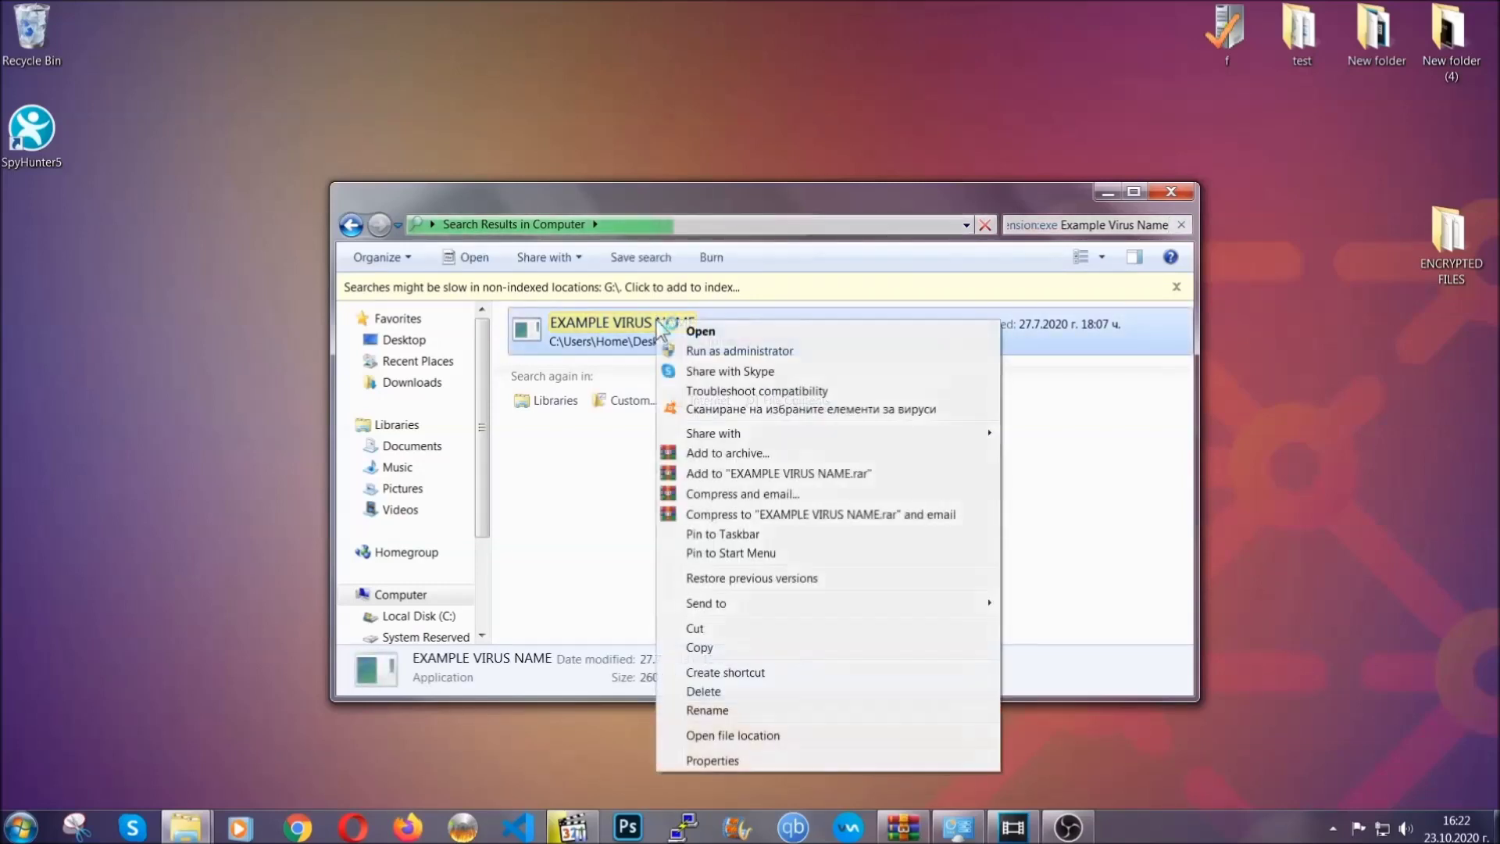
pyautogui.click(724, 691)
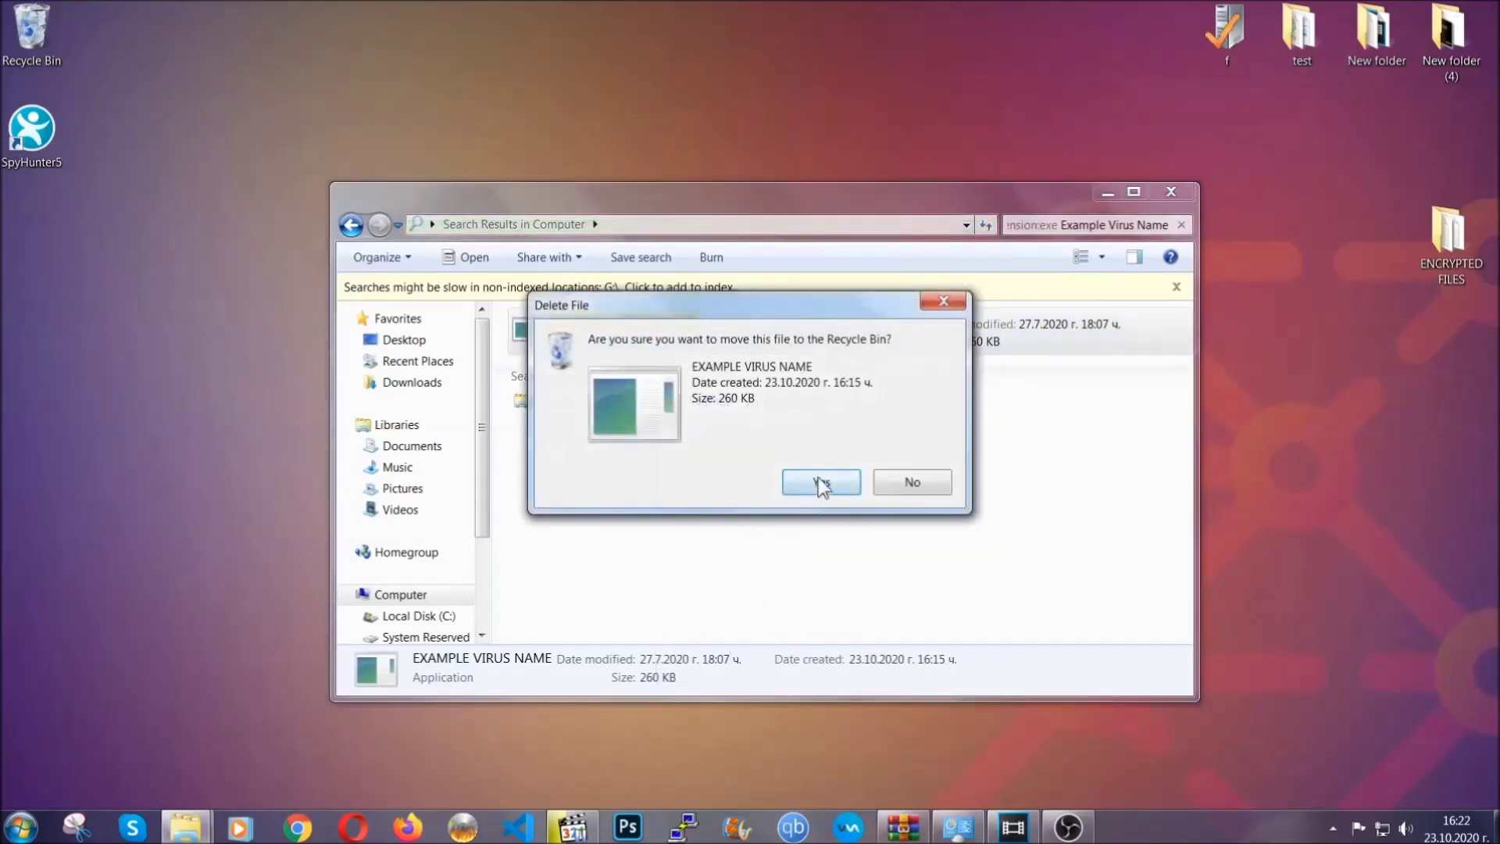
pyautogui.click(821, 482)
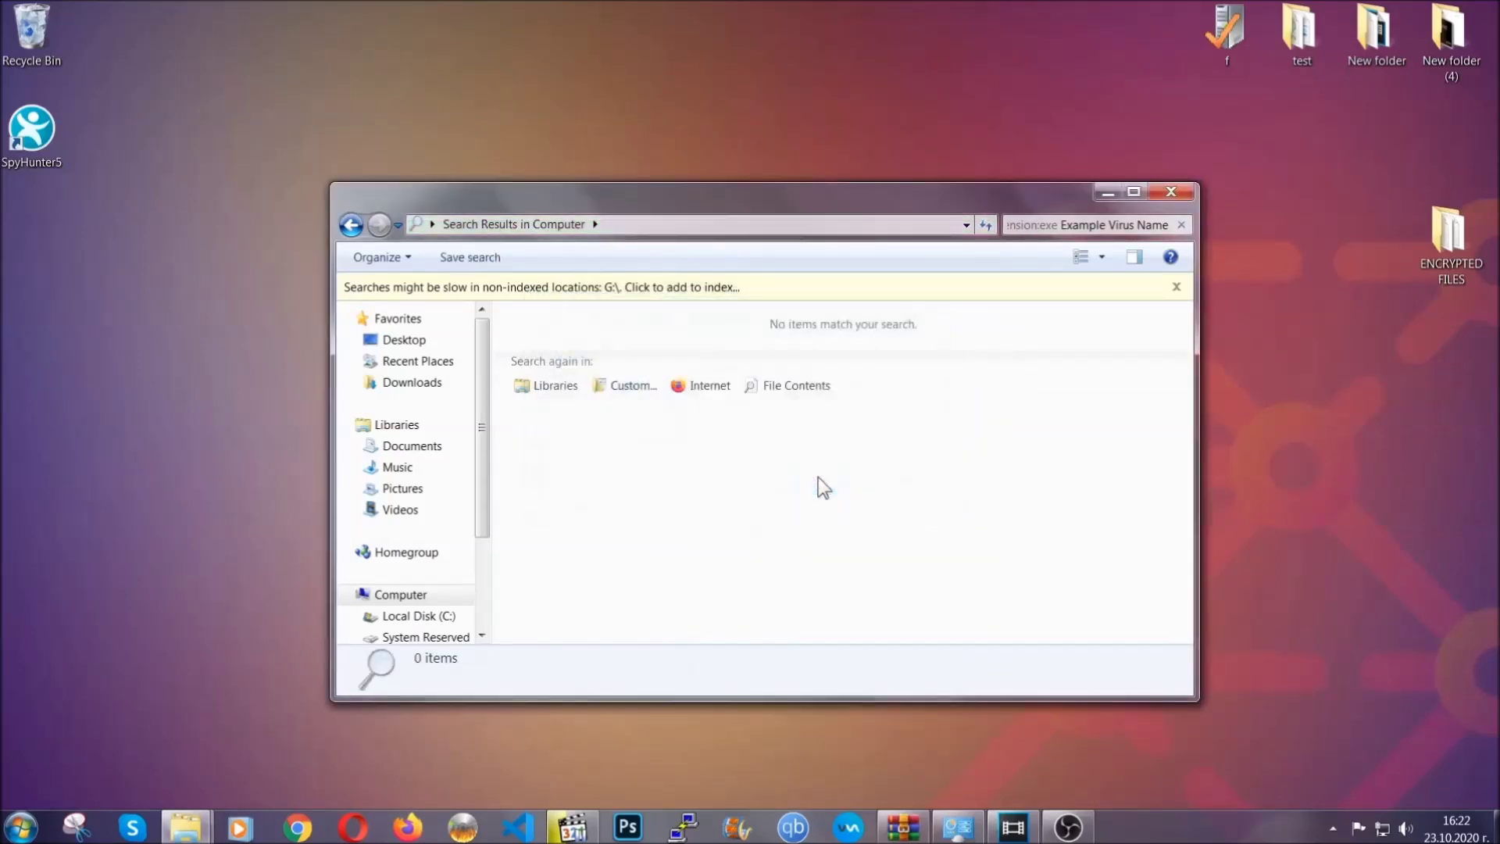
pyautogui.click(1171, 192)
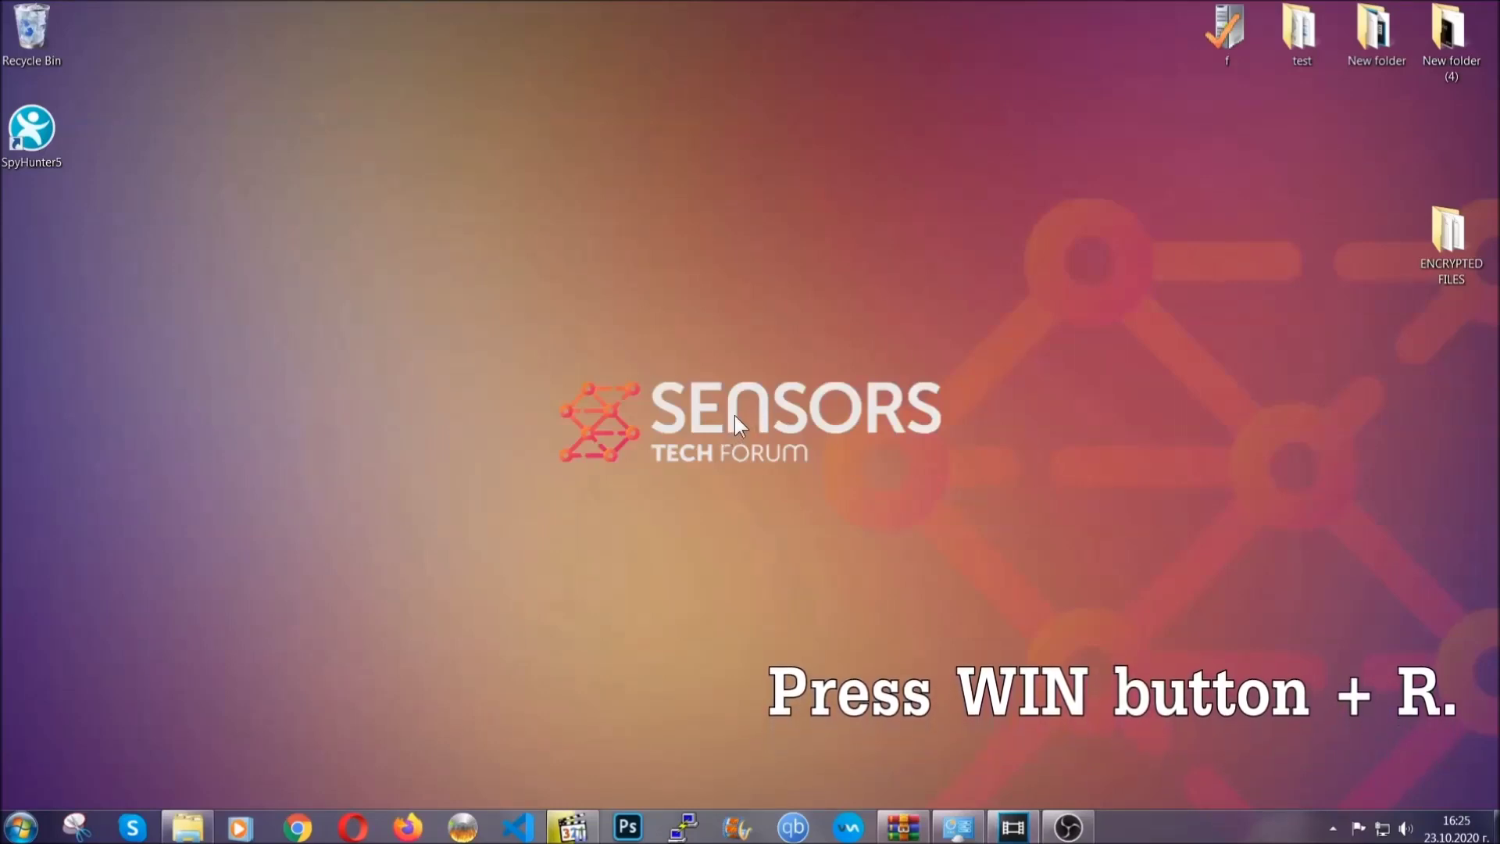
# Run REGEDIT from the Win+R dialog, replacing the preset cmd entry.
pyautogui.press('super+r')
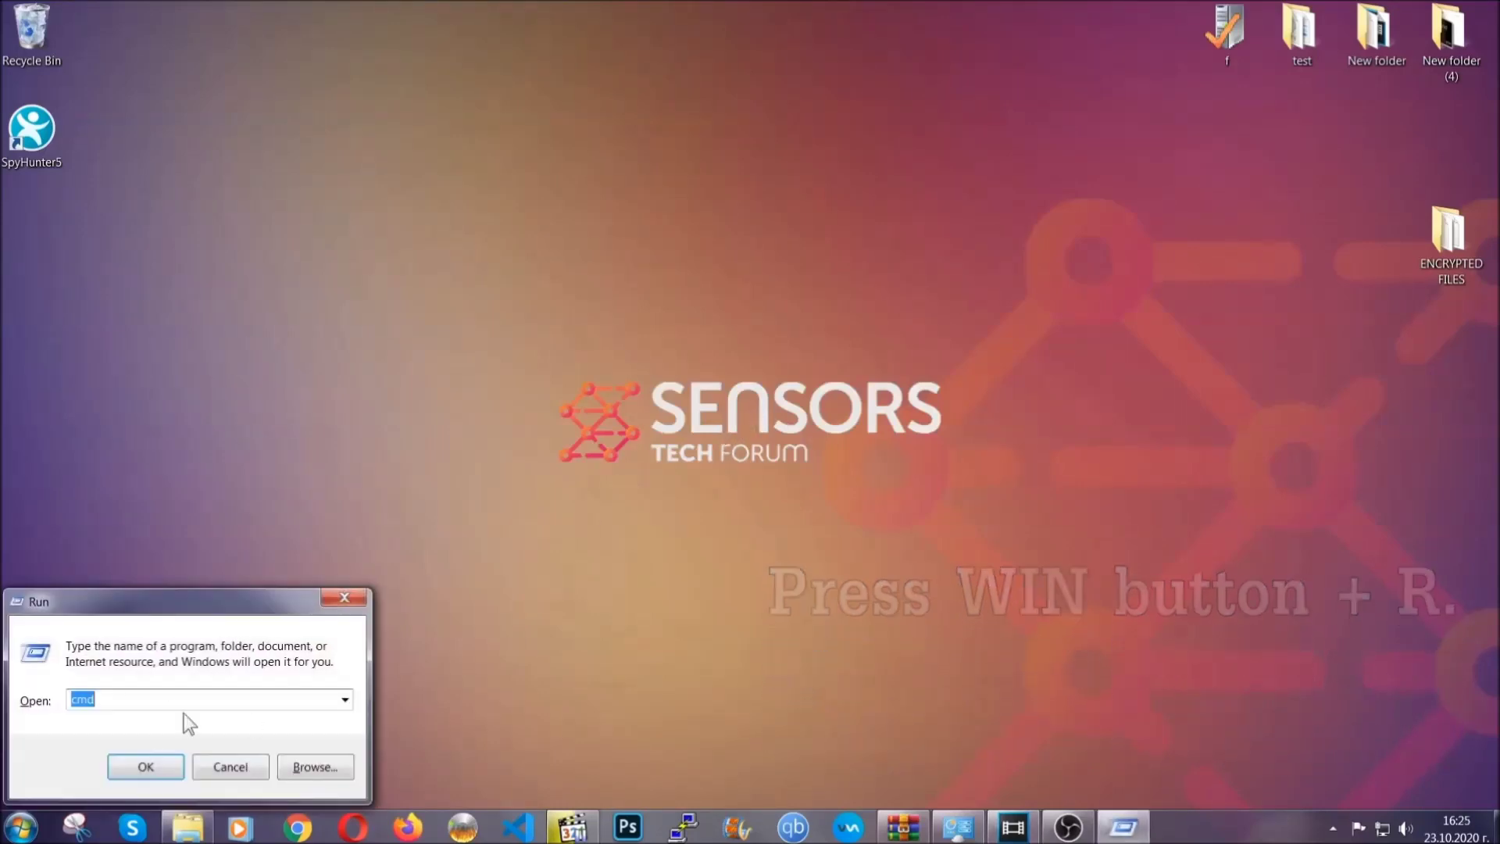
pyautogui.click(141, 710)
pyautogui.moveTo(142, 710); pyautogui.dragTo(18, 706)
pyautogui.write('REGEDIT')
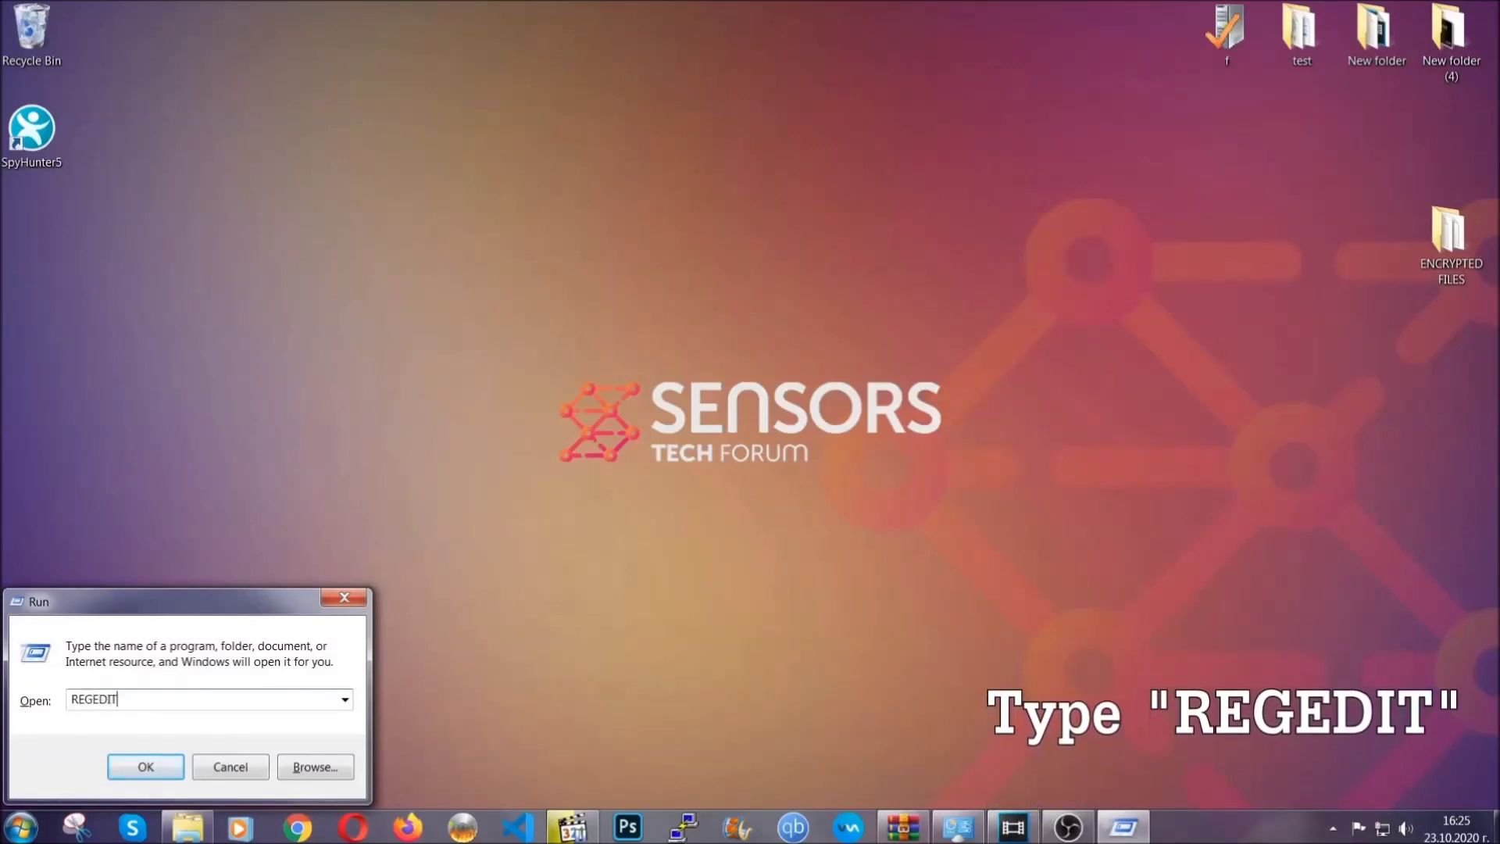
pyautogui.click(129, 763)
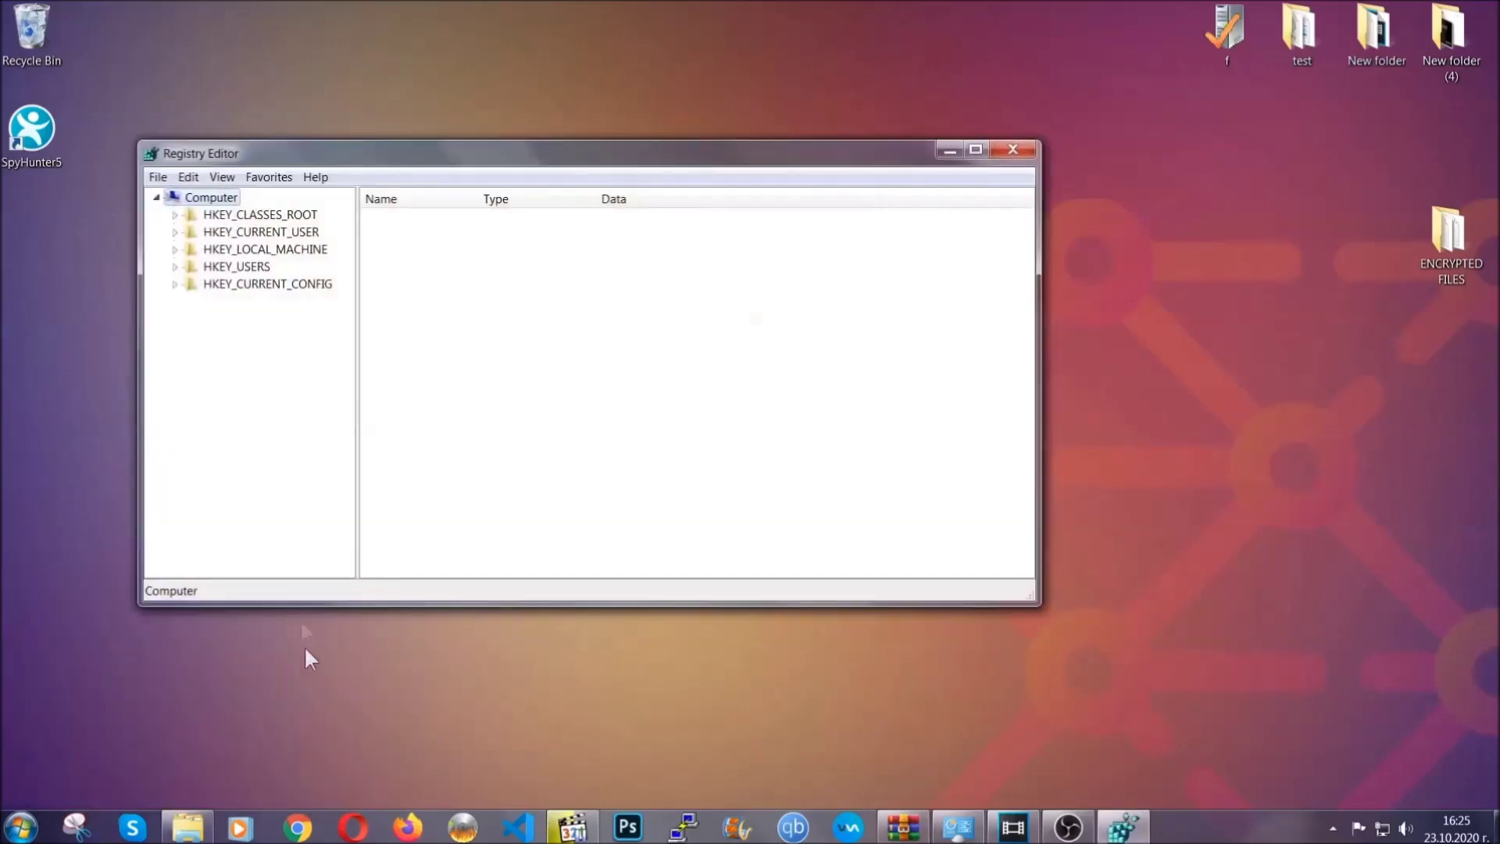
# Export the entire registry to a file named BACKUP on the Desktop.
pyautogui.click(158, 178)
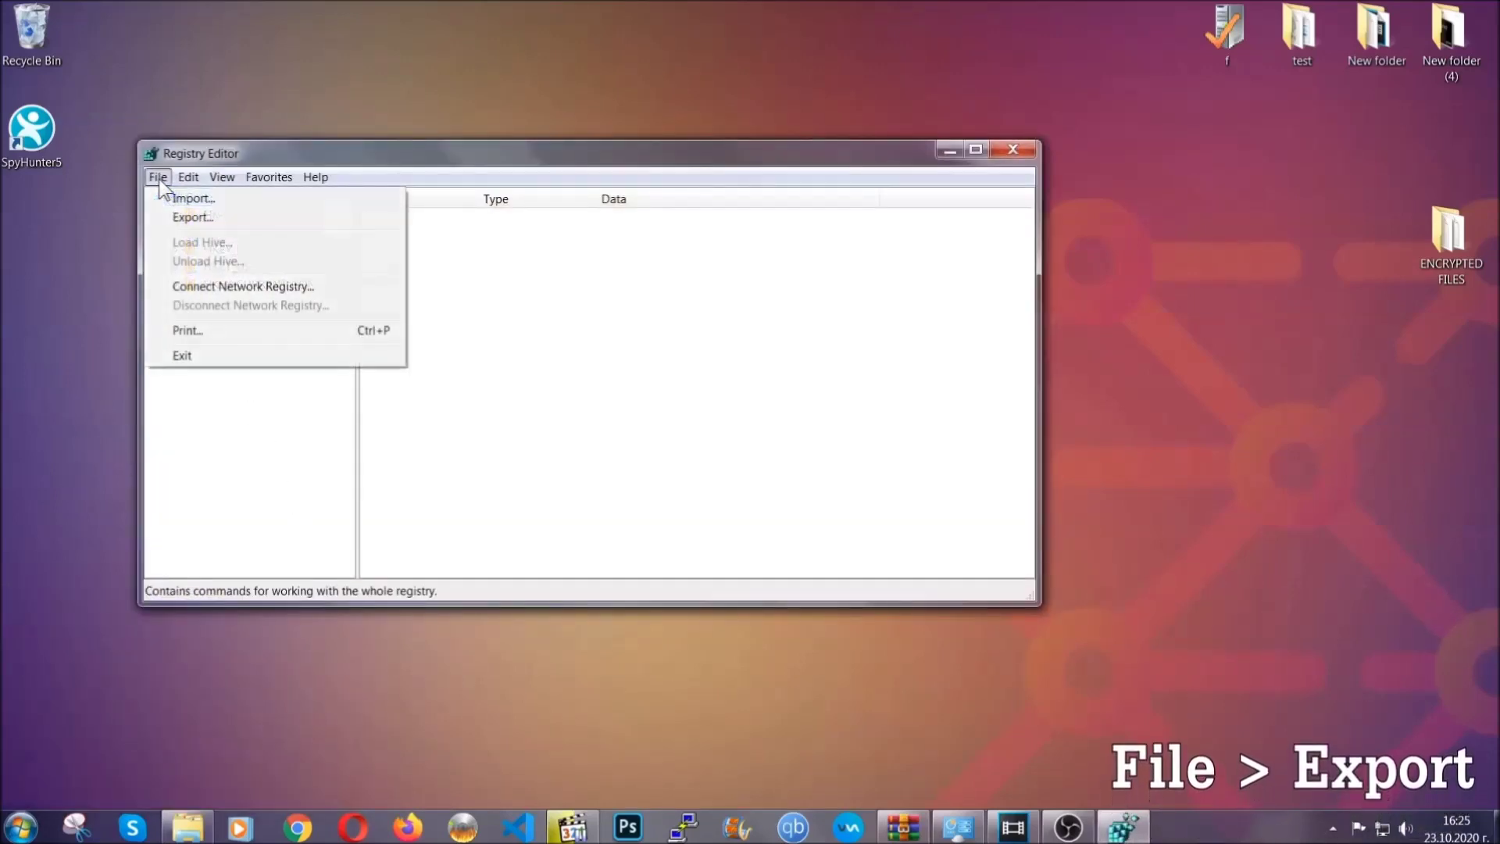
pyautogui.click(194, 216)
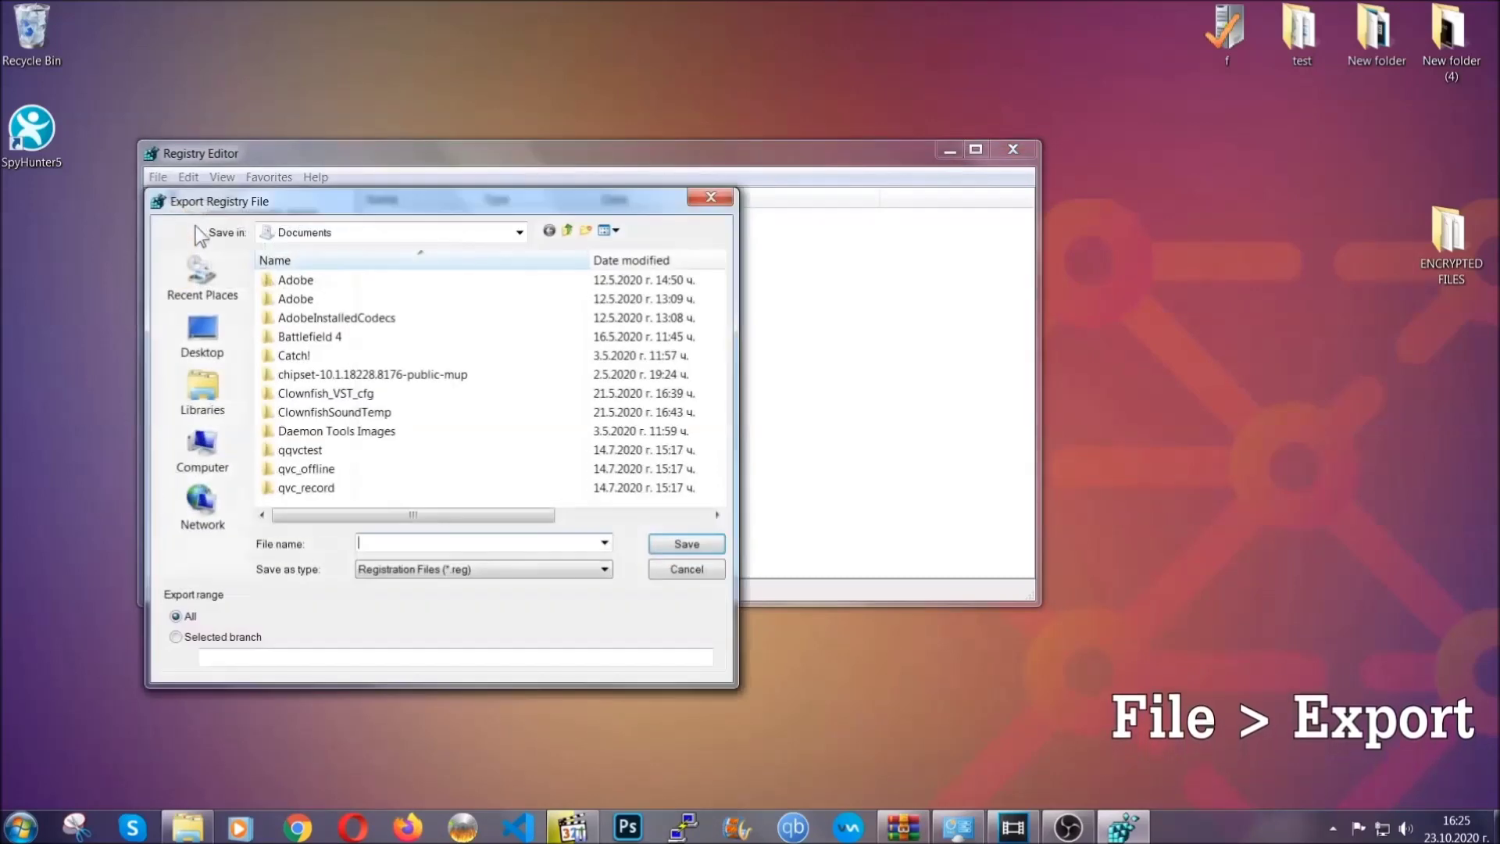
pyautogui.click(194, 330)
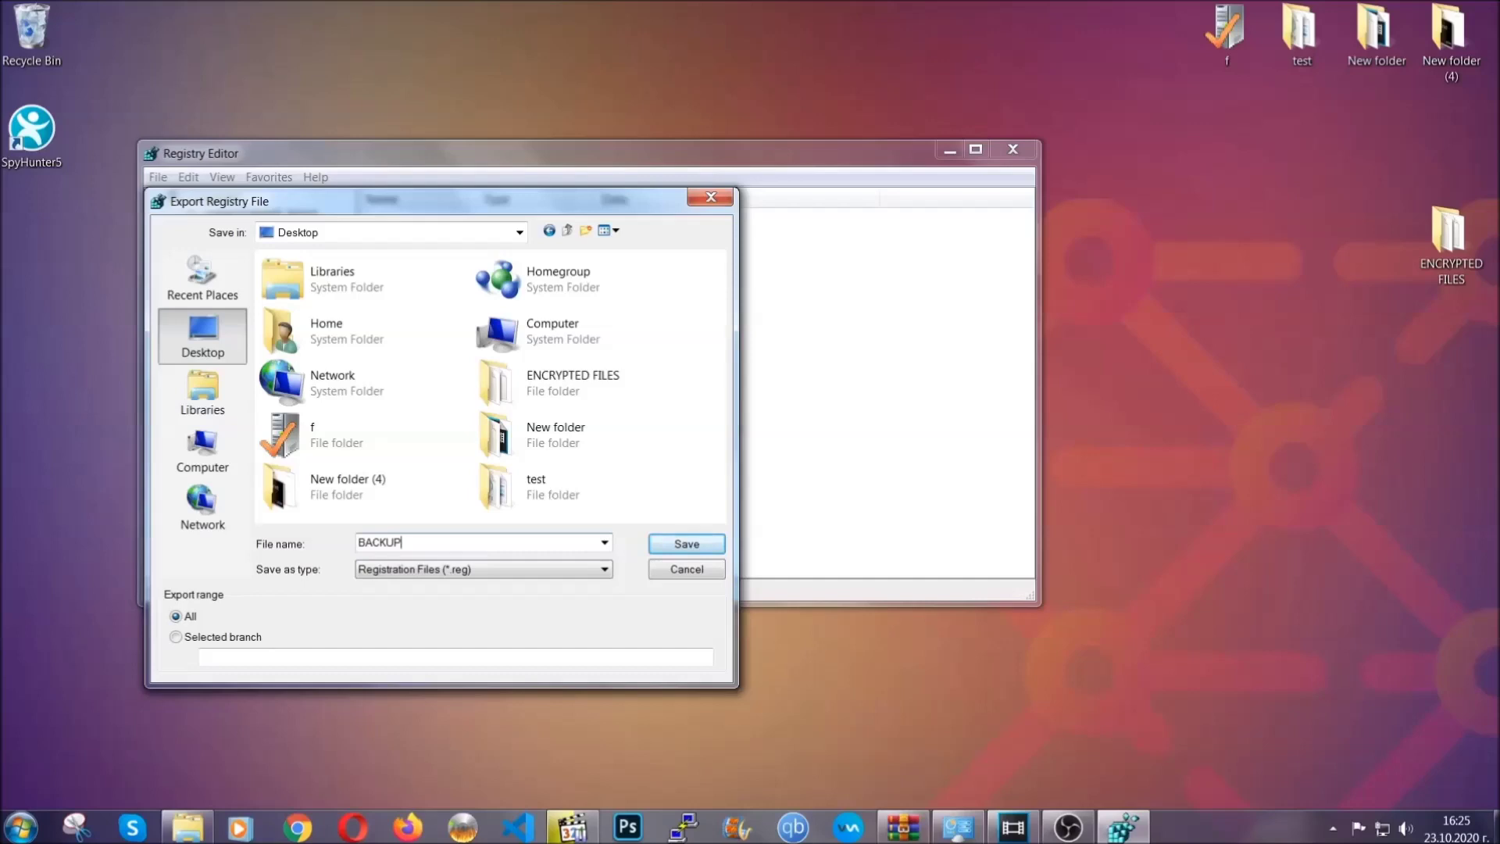
pyautogui.click(677, 546)
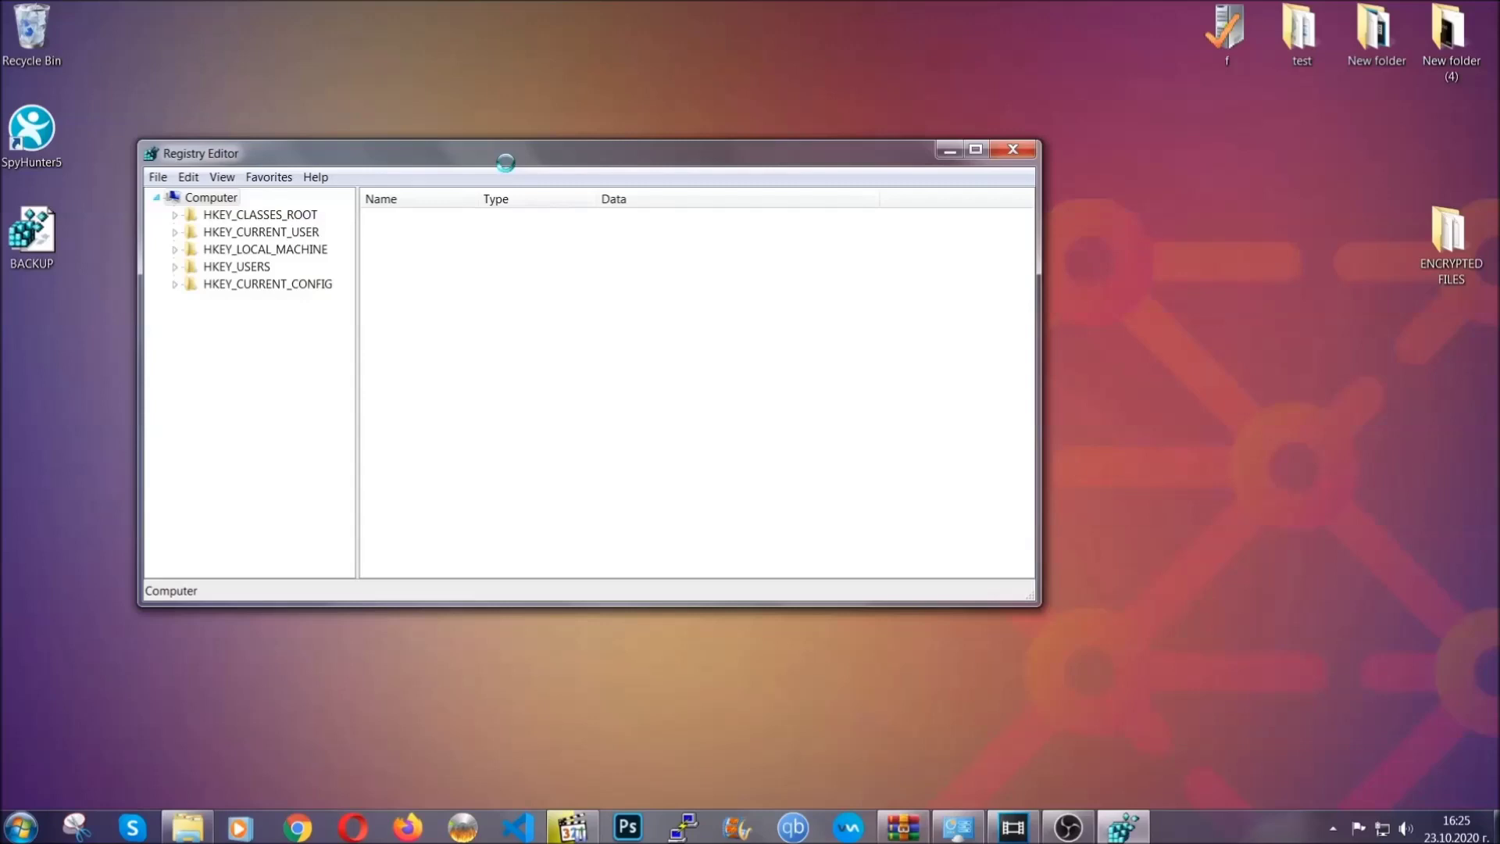
pyautogui.moveTo(504, 163); pyautogui.dragTo(655, 211)
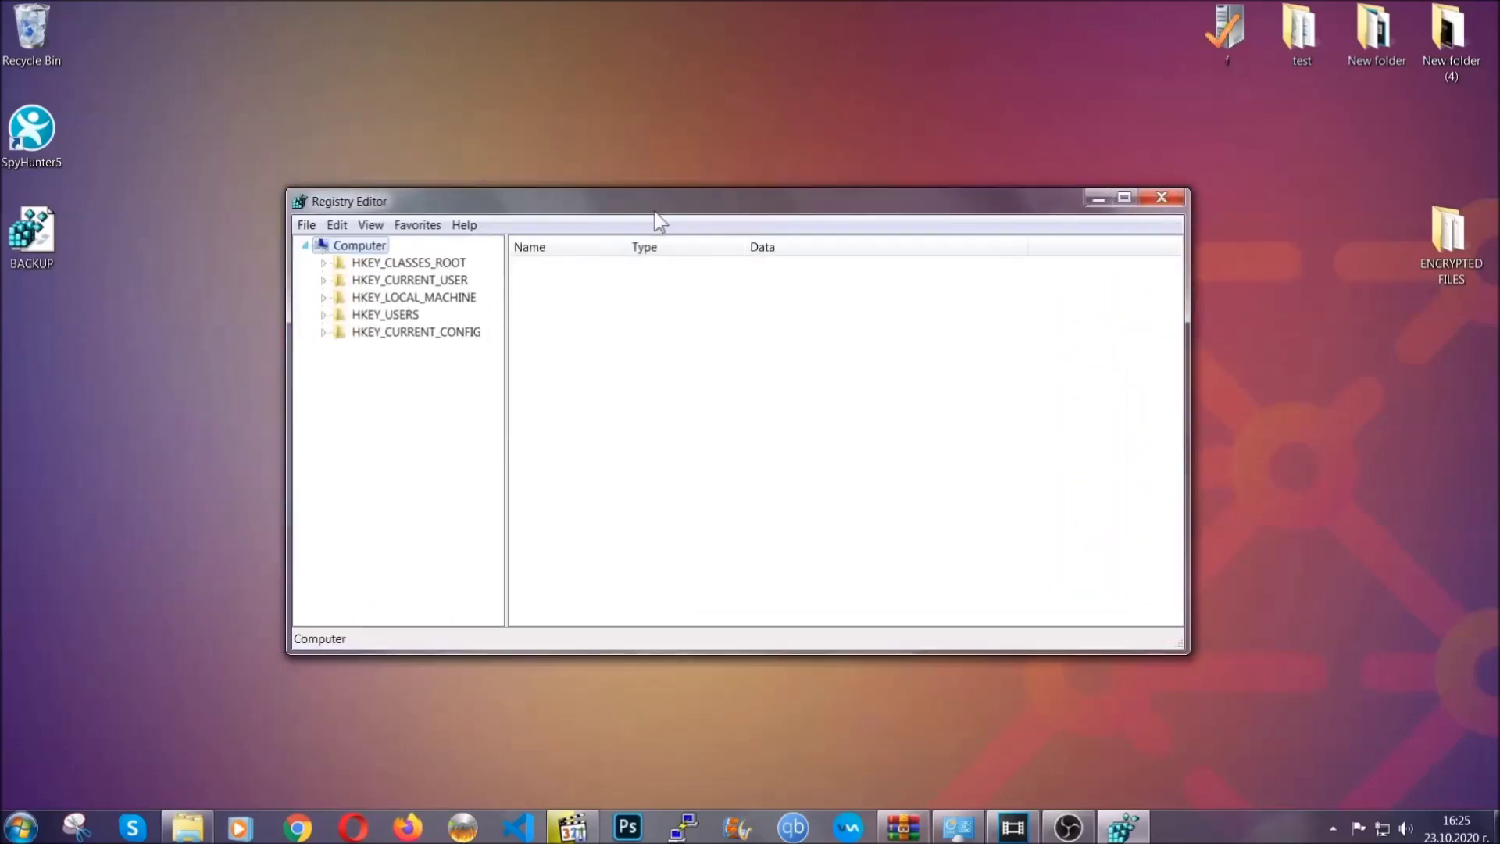
pyautogui.click(306, 226)
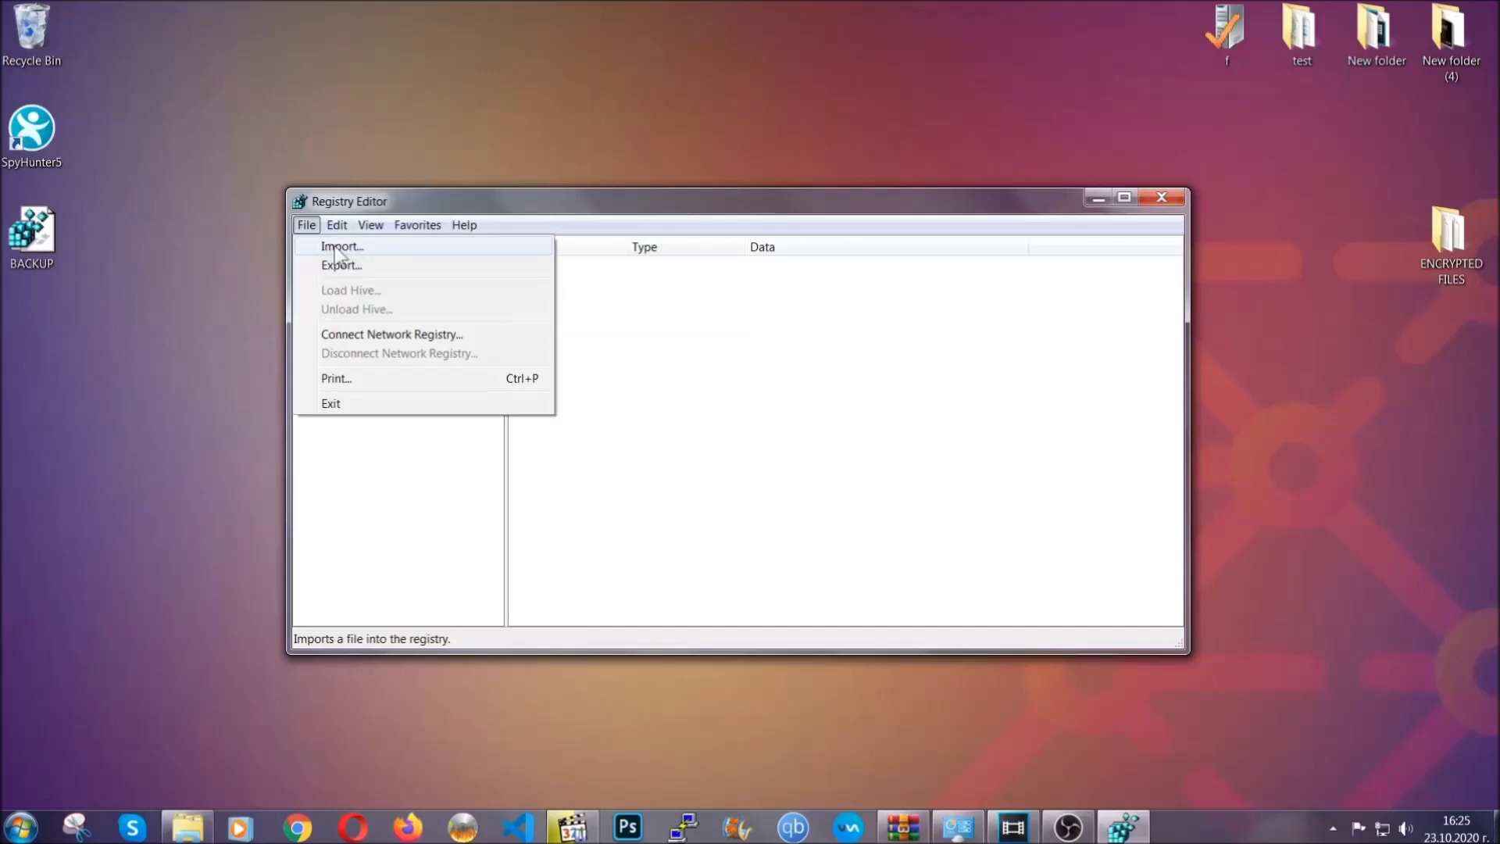
# Search registry keys for 'RunOnce' to jump to HKCU\Software\Microsoft\Windows\CurrentVersion\RunOnce.
pyautogui.click(307, 226)
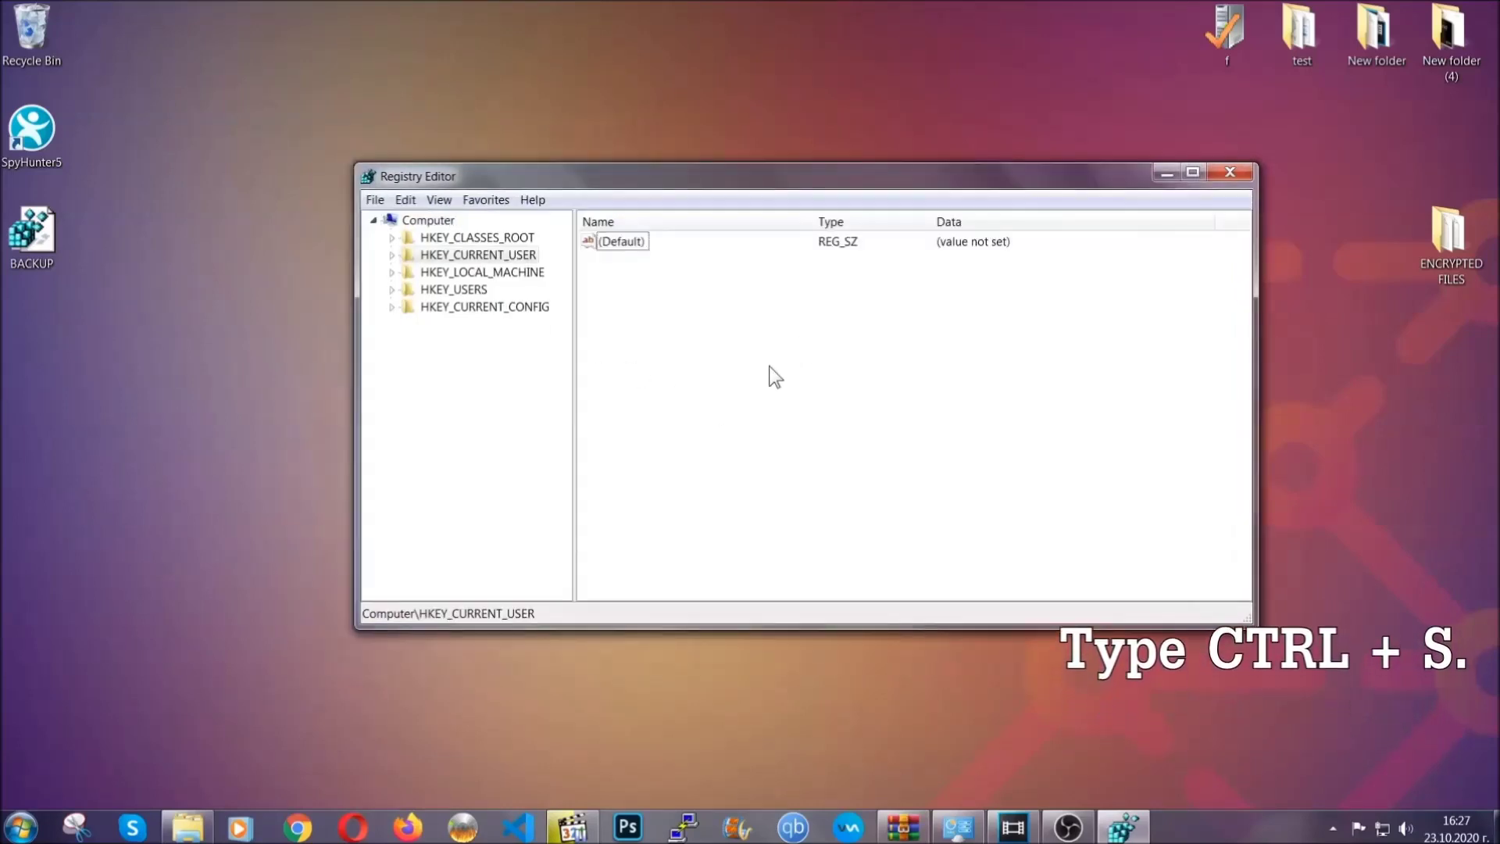
pyautogui.hotkey('ctrl', 'f')
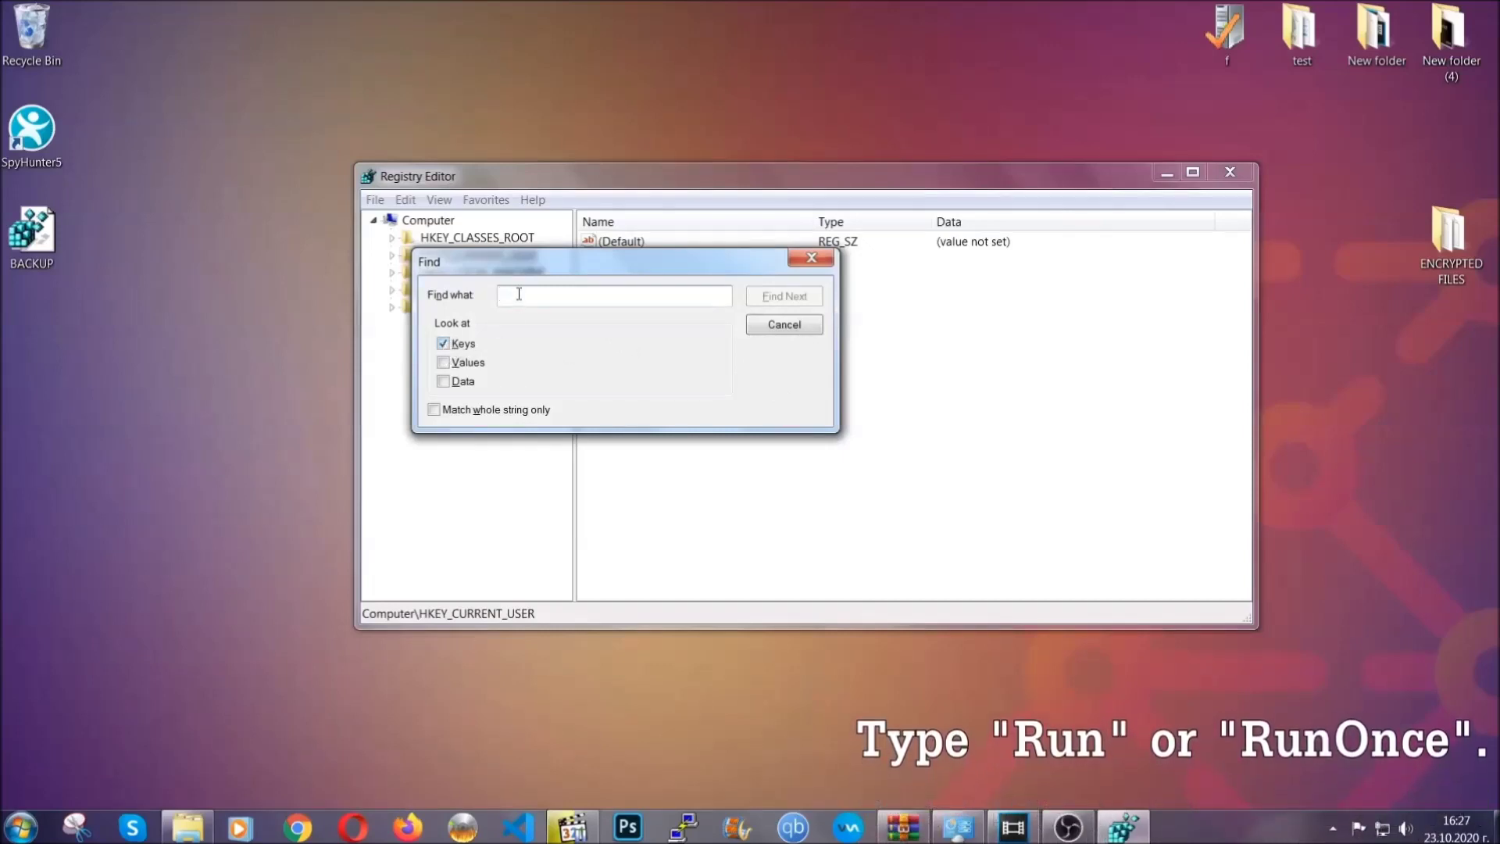
pyautogui.write('RunO')
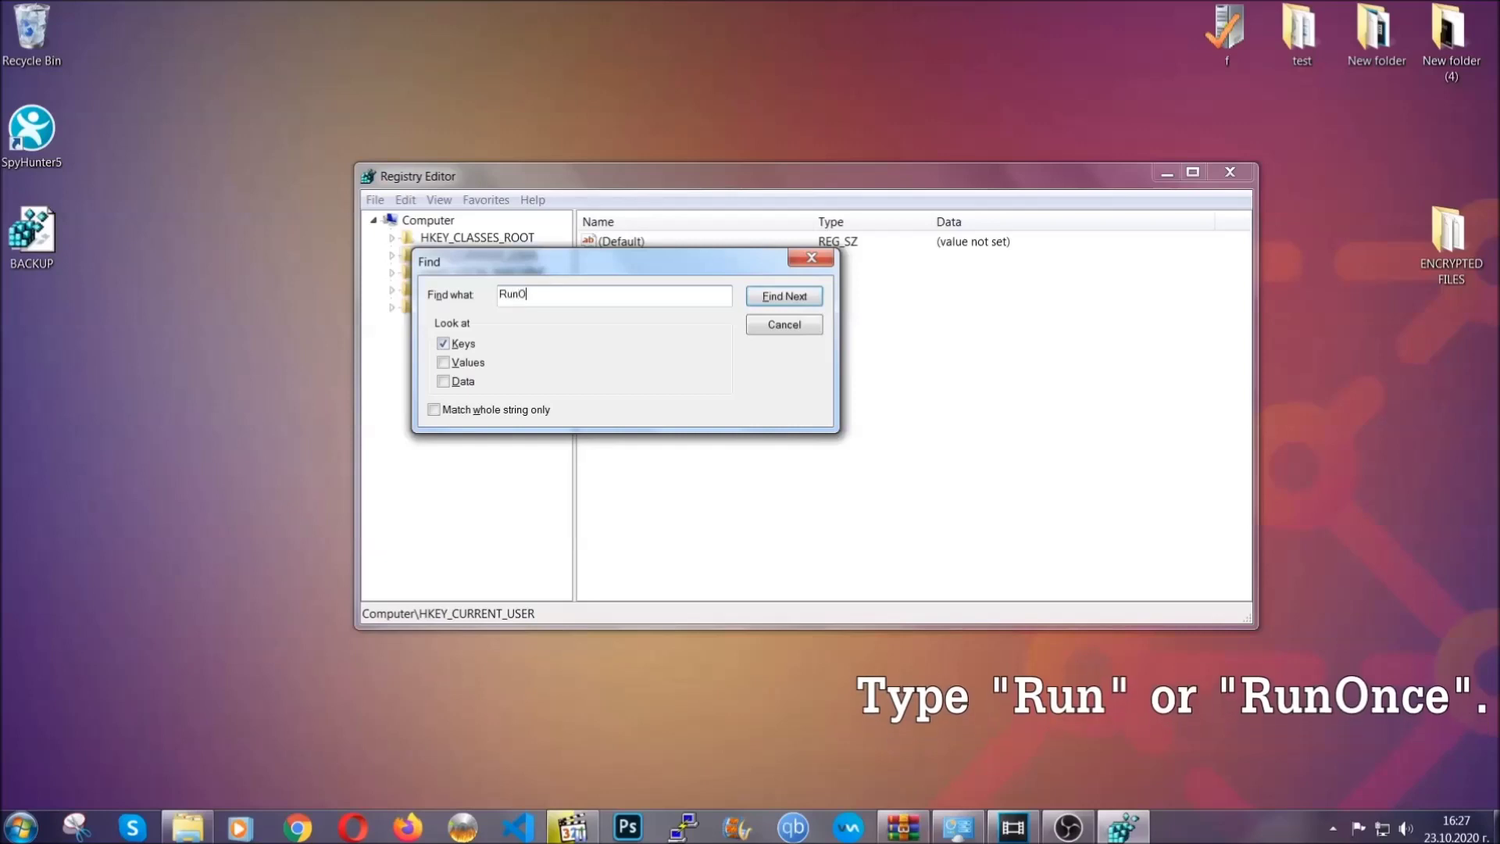
pyautogui.write('nce')
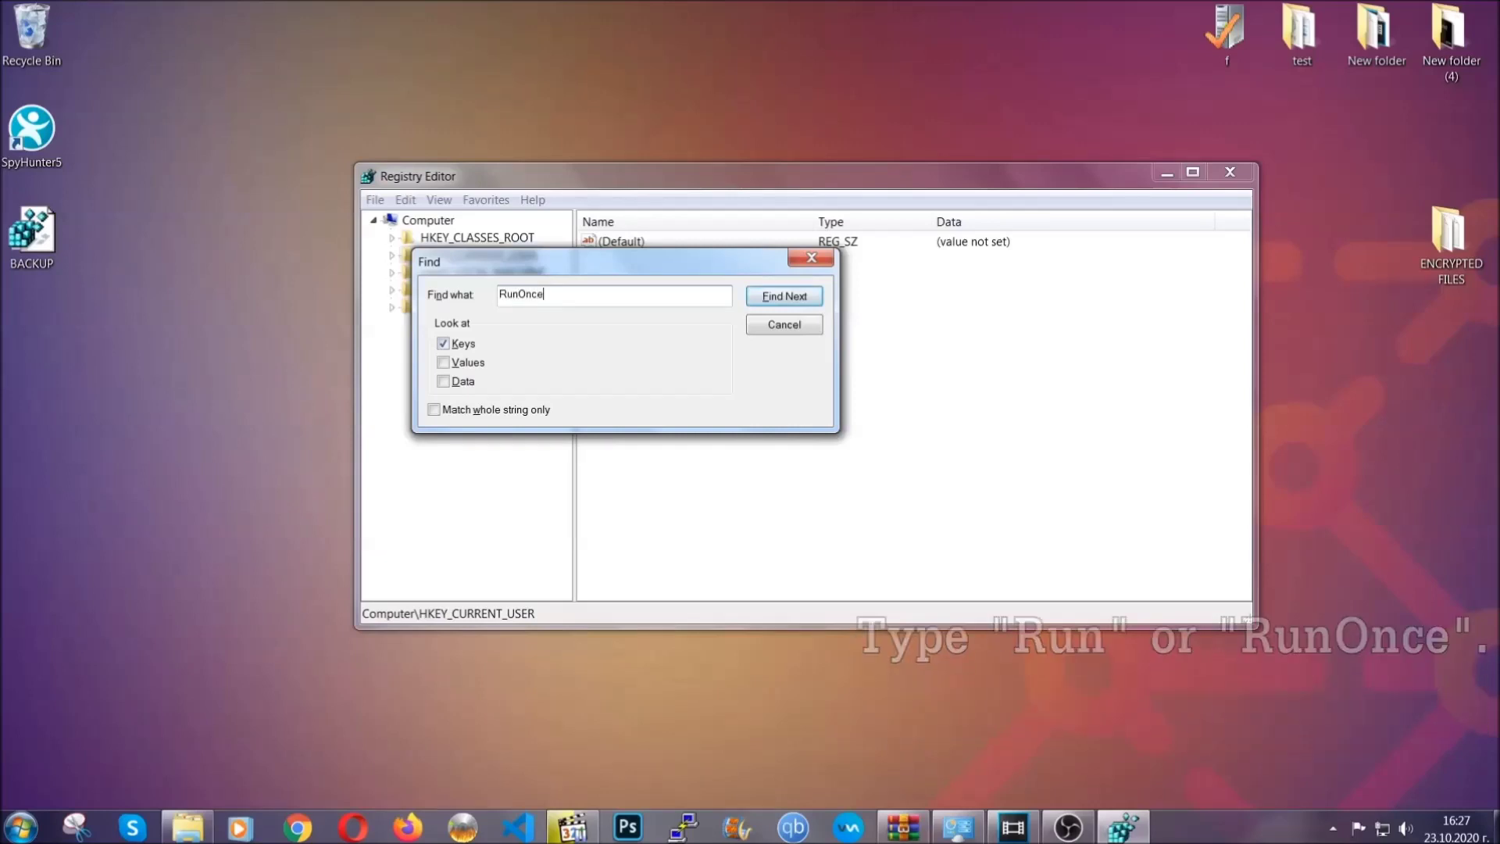
pyautogui.click(784, 297)
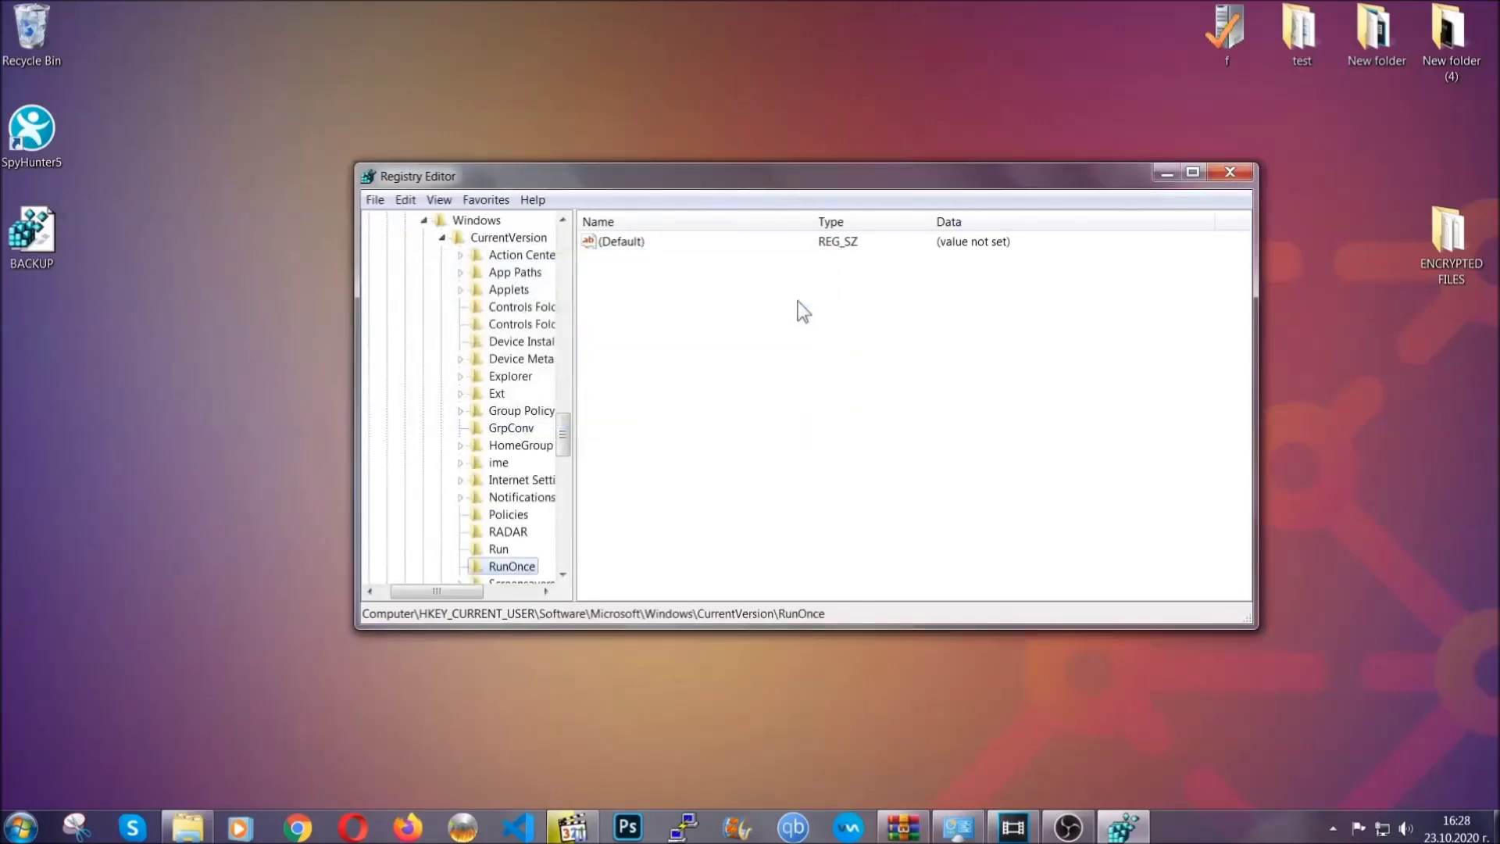
pyautogui.moveTo(565, 433); pyautogui.dragTo(564, 448)
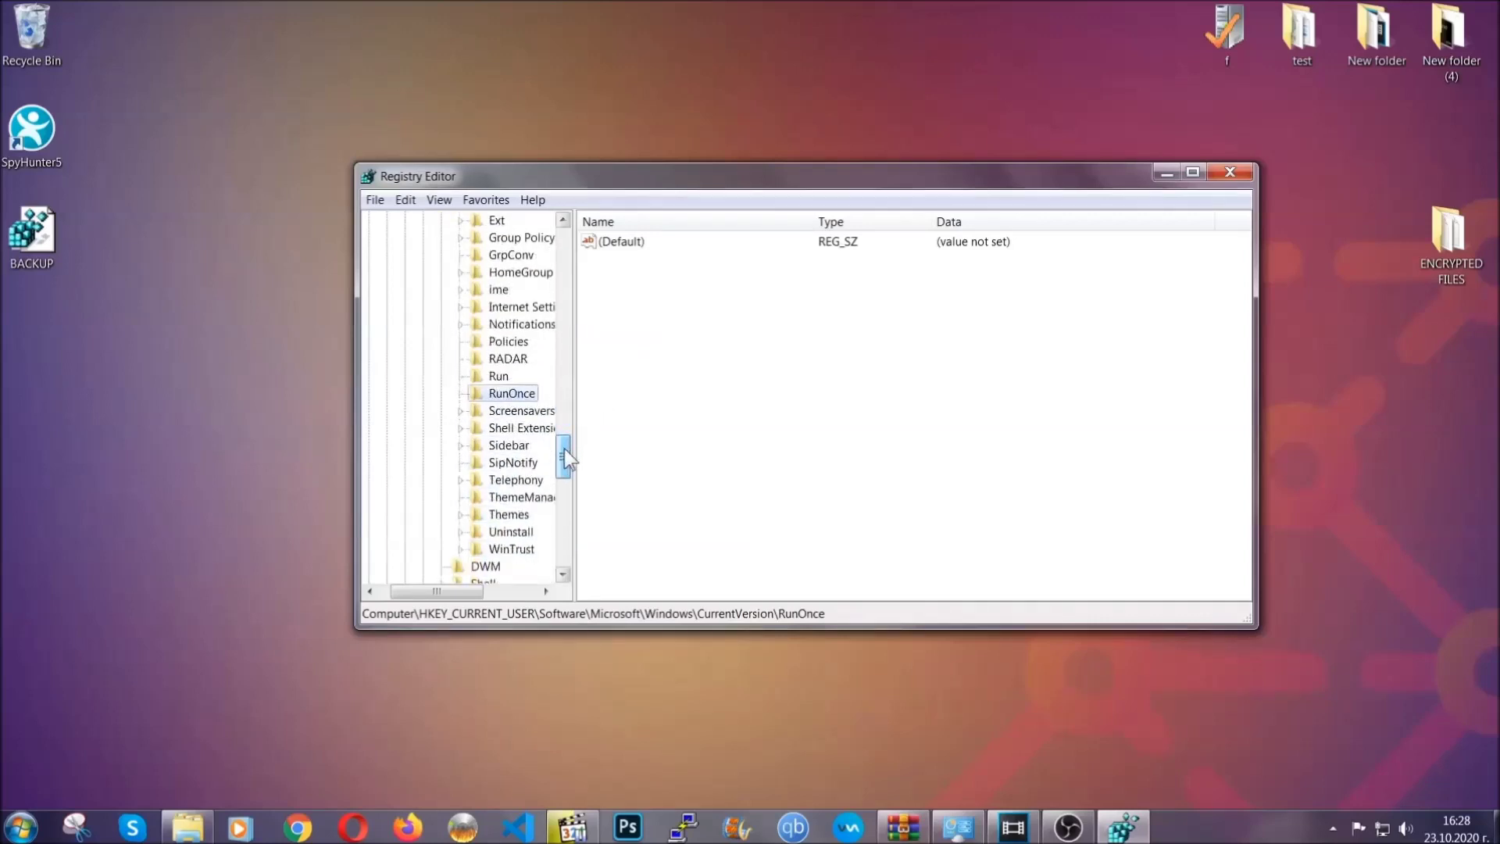
# Delete the THE VIRUS value from the HKCU Run key and confirm the deletion.
pyautogui.click(497, 376)
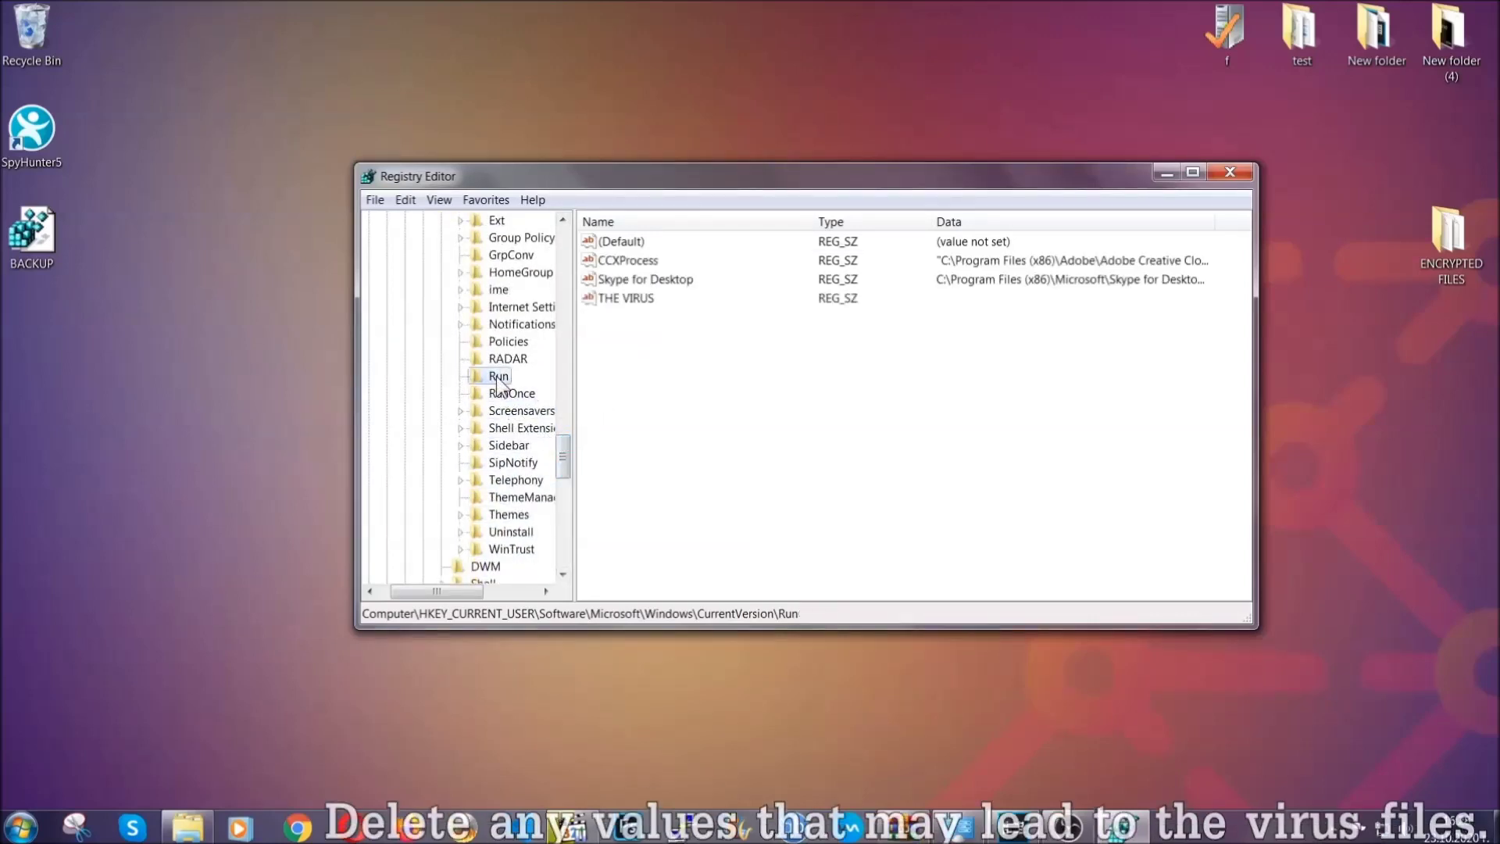
pyautogui.click(614, 301)
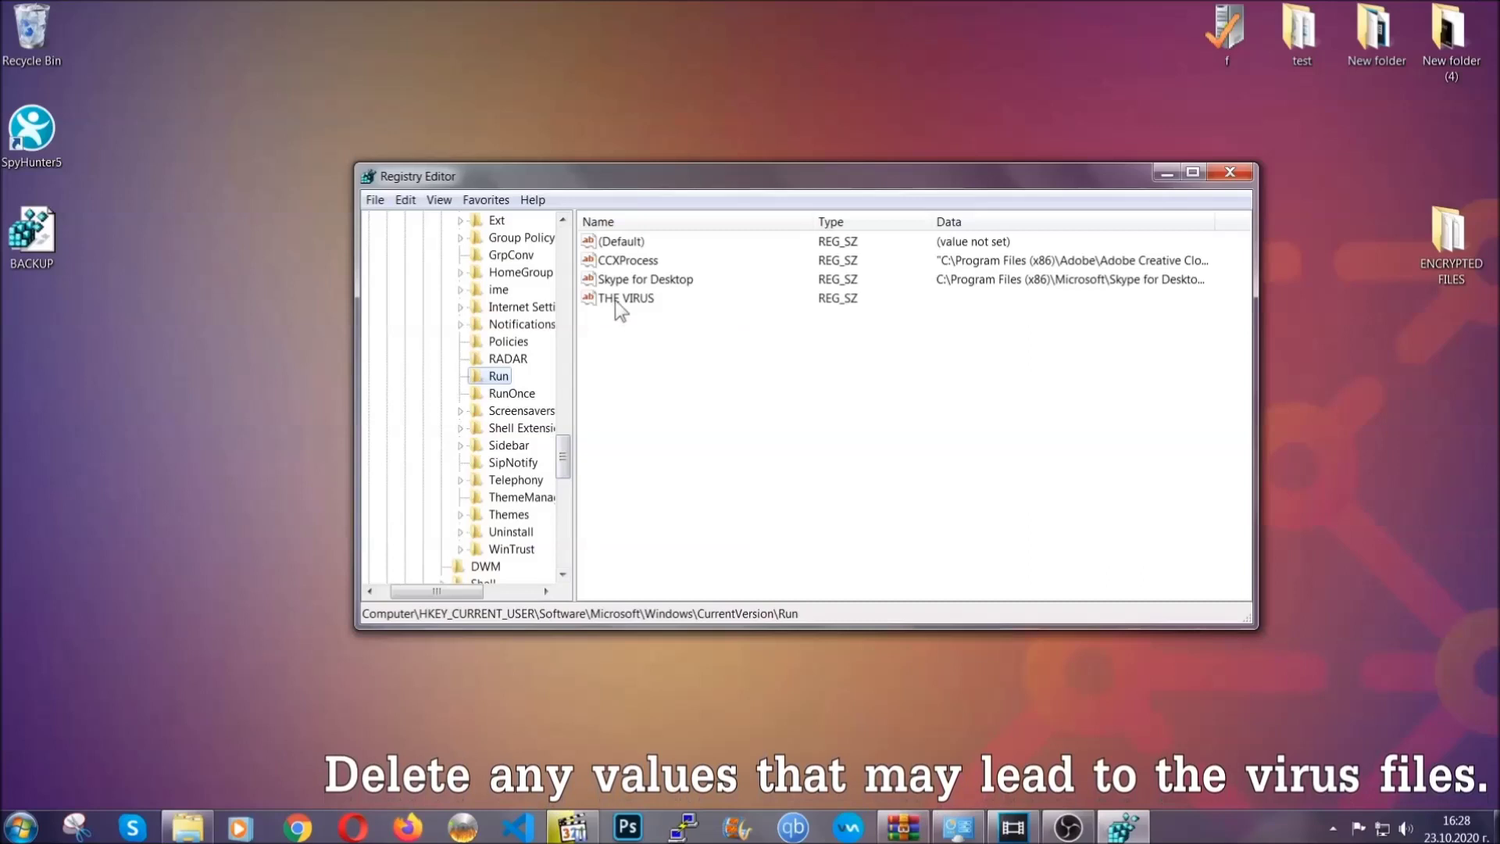
pyautogui.rightClick(615, 300)
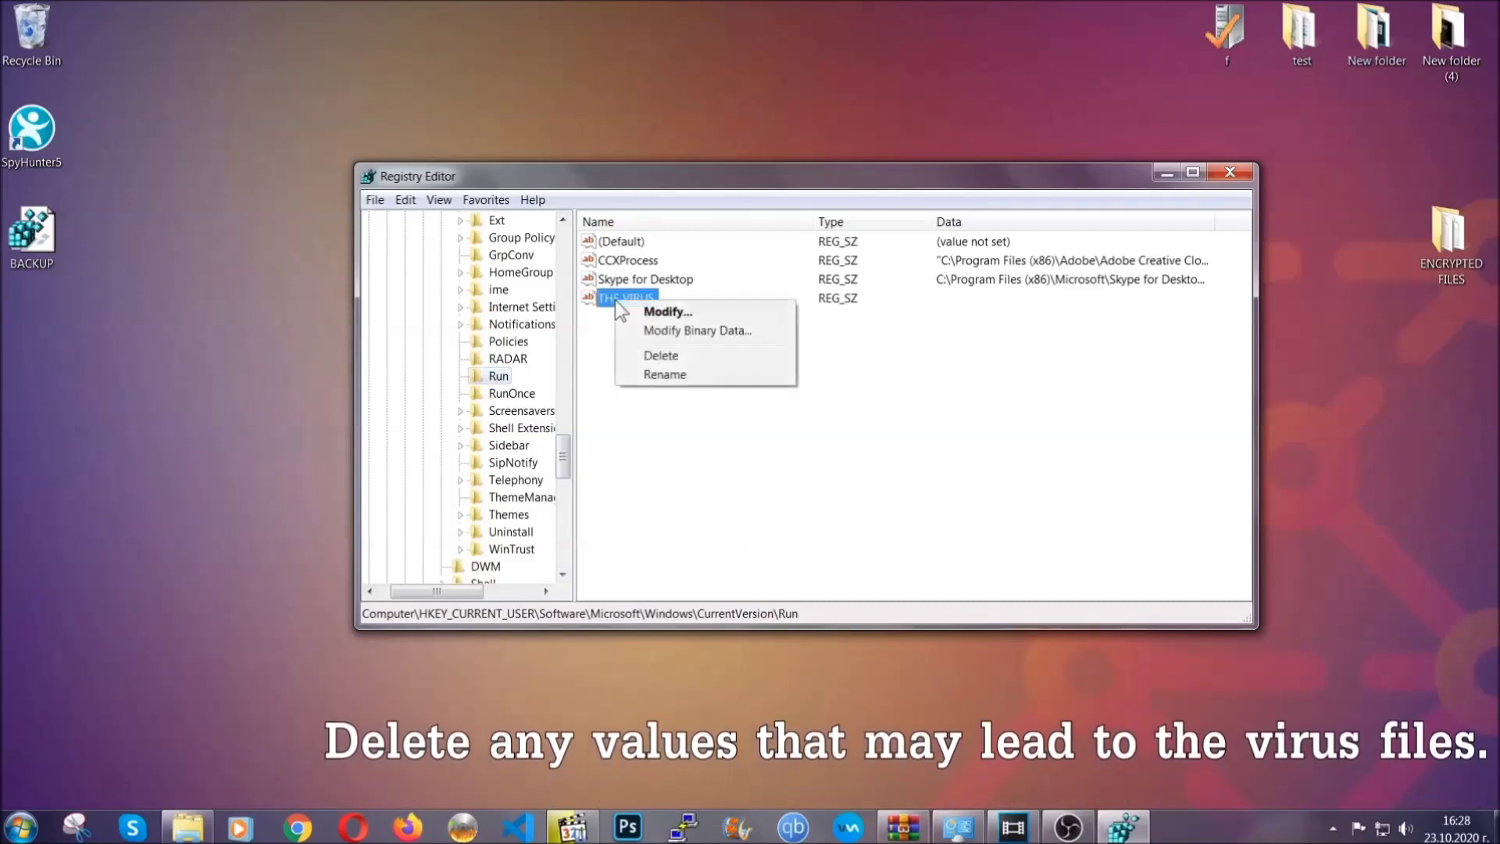
pyautogui.click(648, 357)
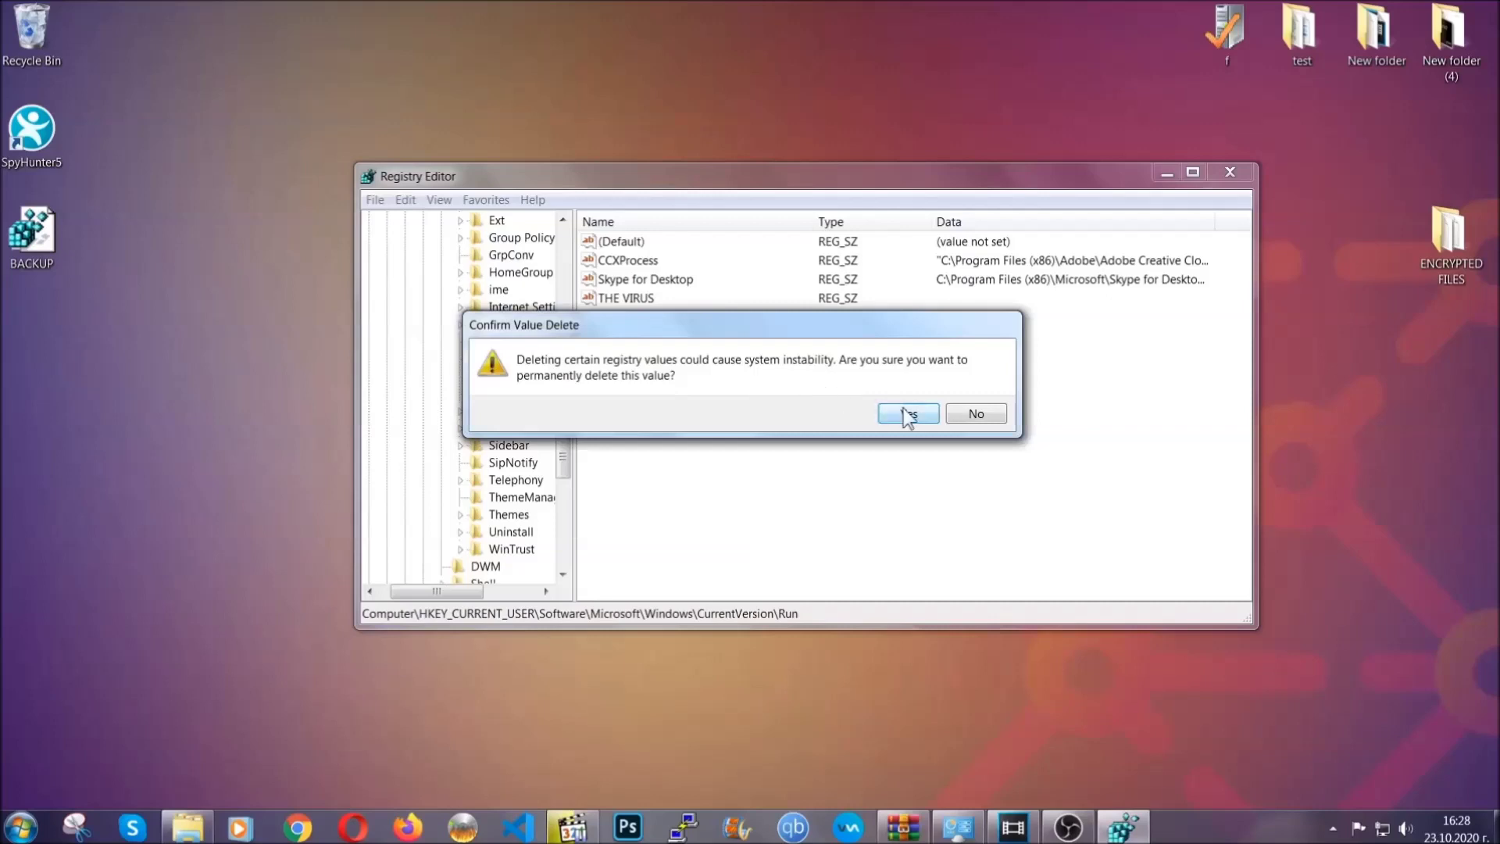
pyautogui.click(909, 415)
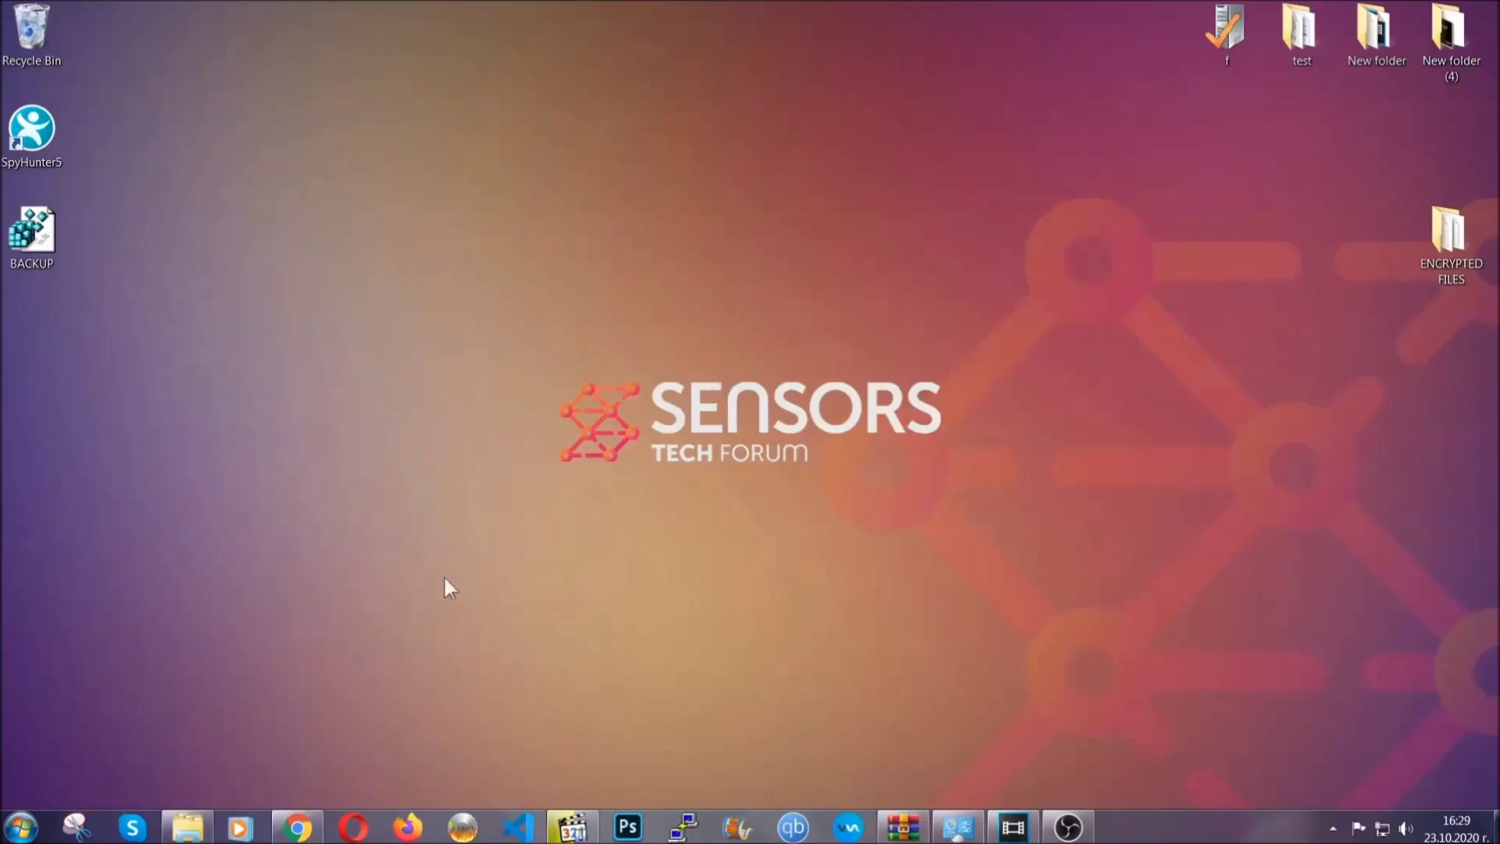
# Bring up the browser showing the sensorstechforum article on recovering ransomware-encrypted files.
pyautogui.click(297, 829)
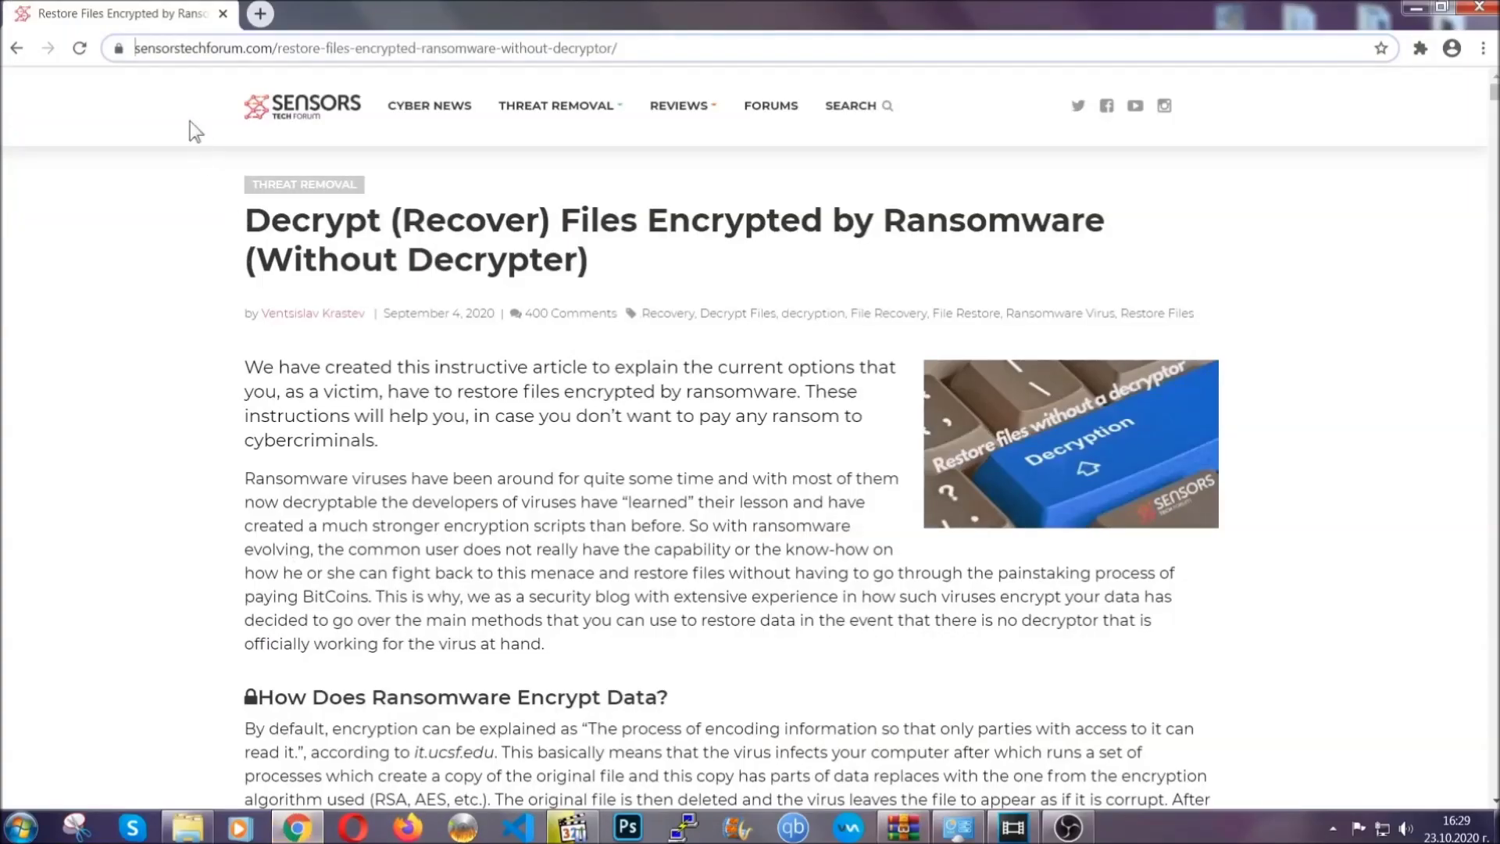
# Select the sensorstechforum article's web address and scroll down to its six recovery method links.
pyautogui.moveTo(136, 48); pyautogui.dragTo(676, 55)
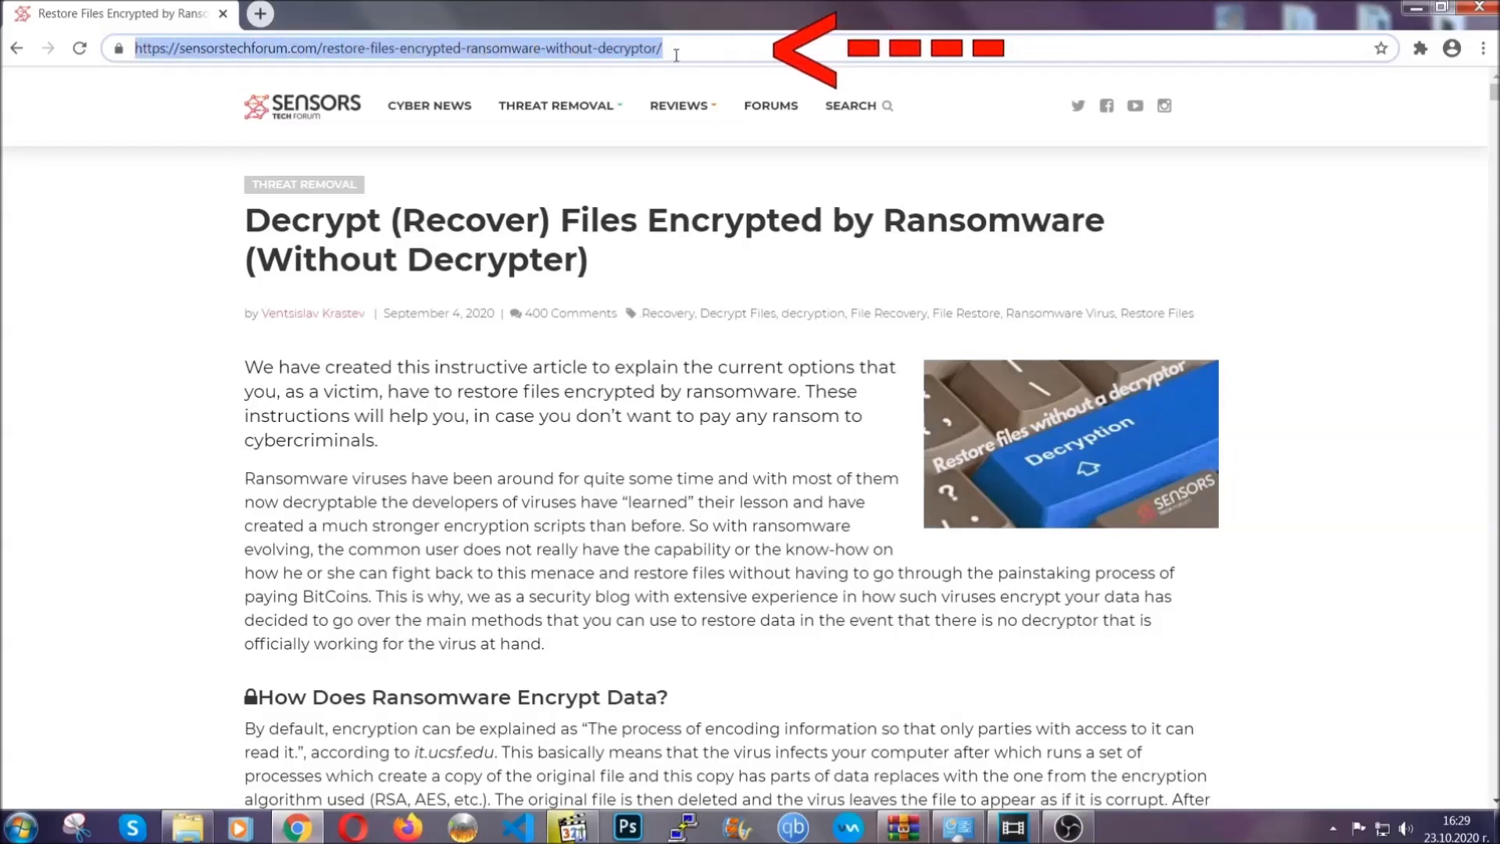
pyautogui.moveTo(678, 154)
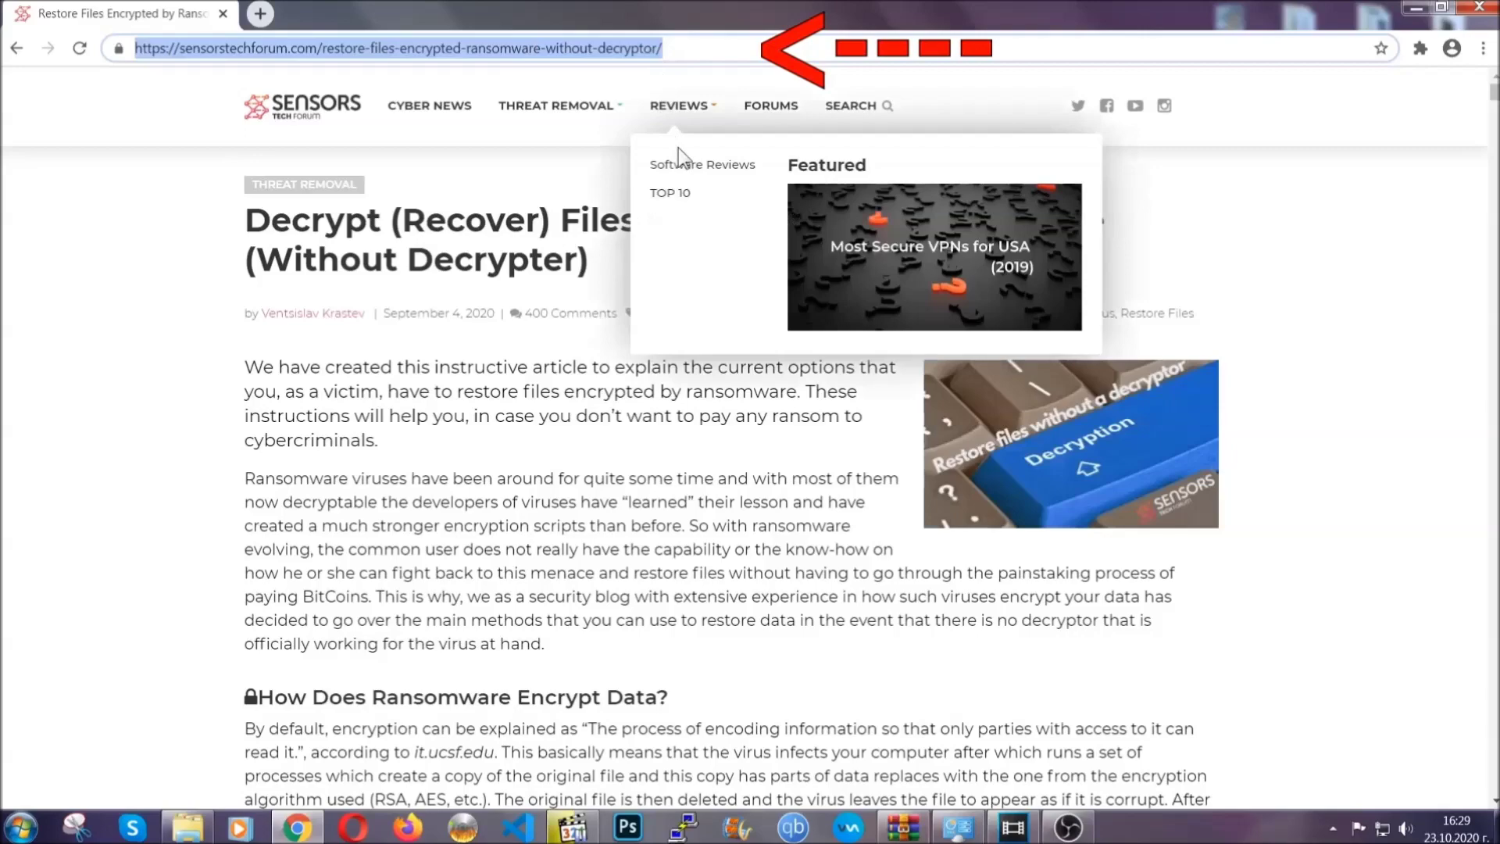
pyautogui.scroll(-5, 771, 426)
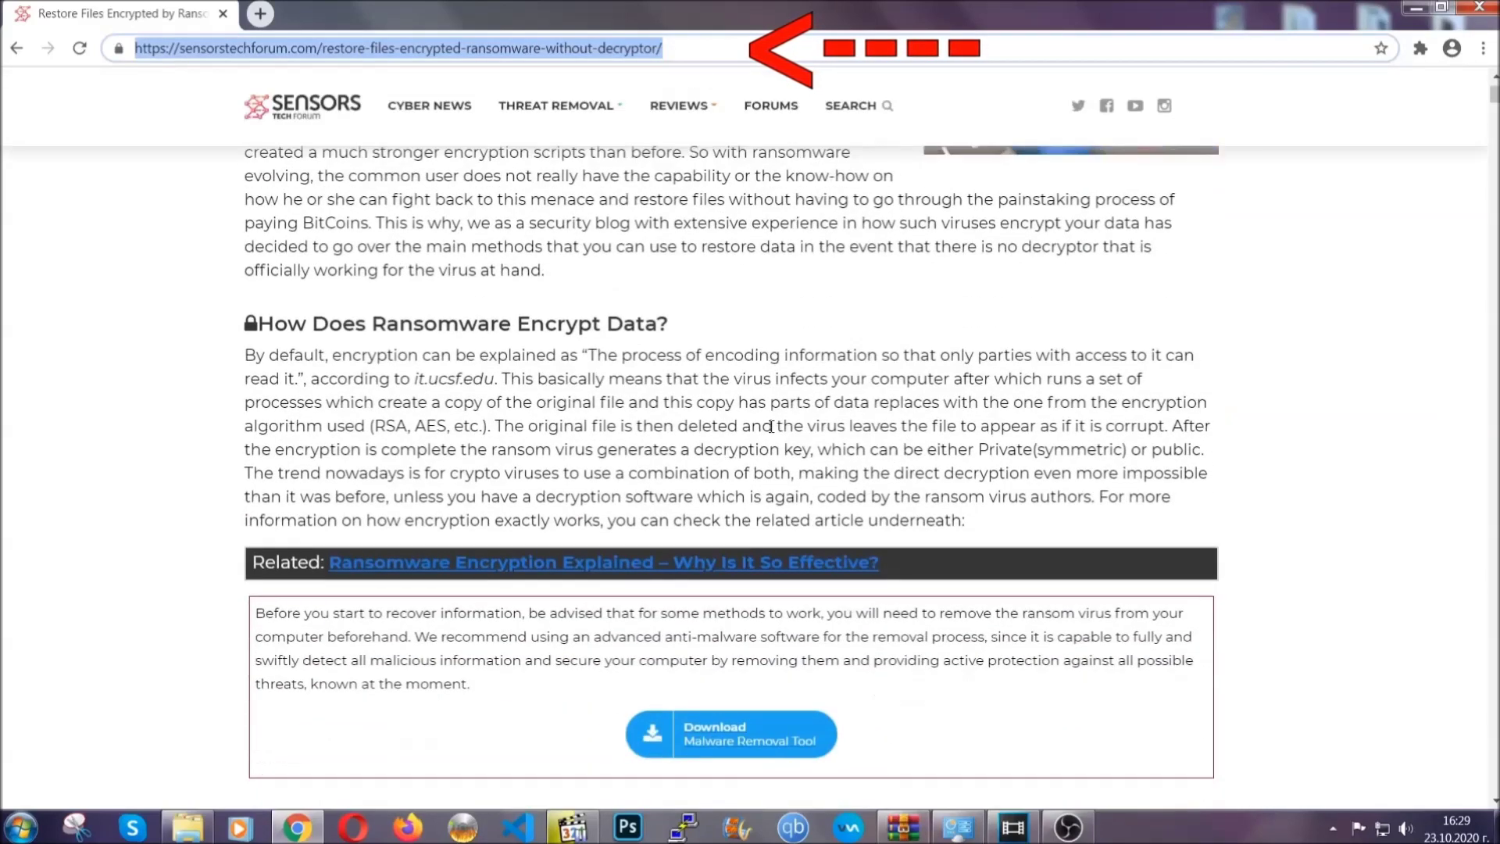
pyautogui.scroll(-6, 771, 426)
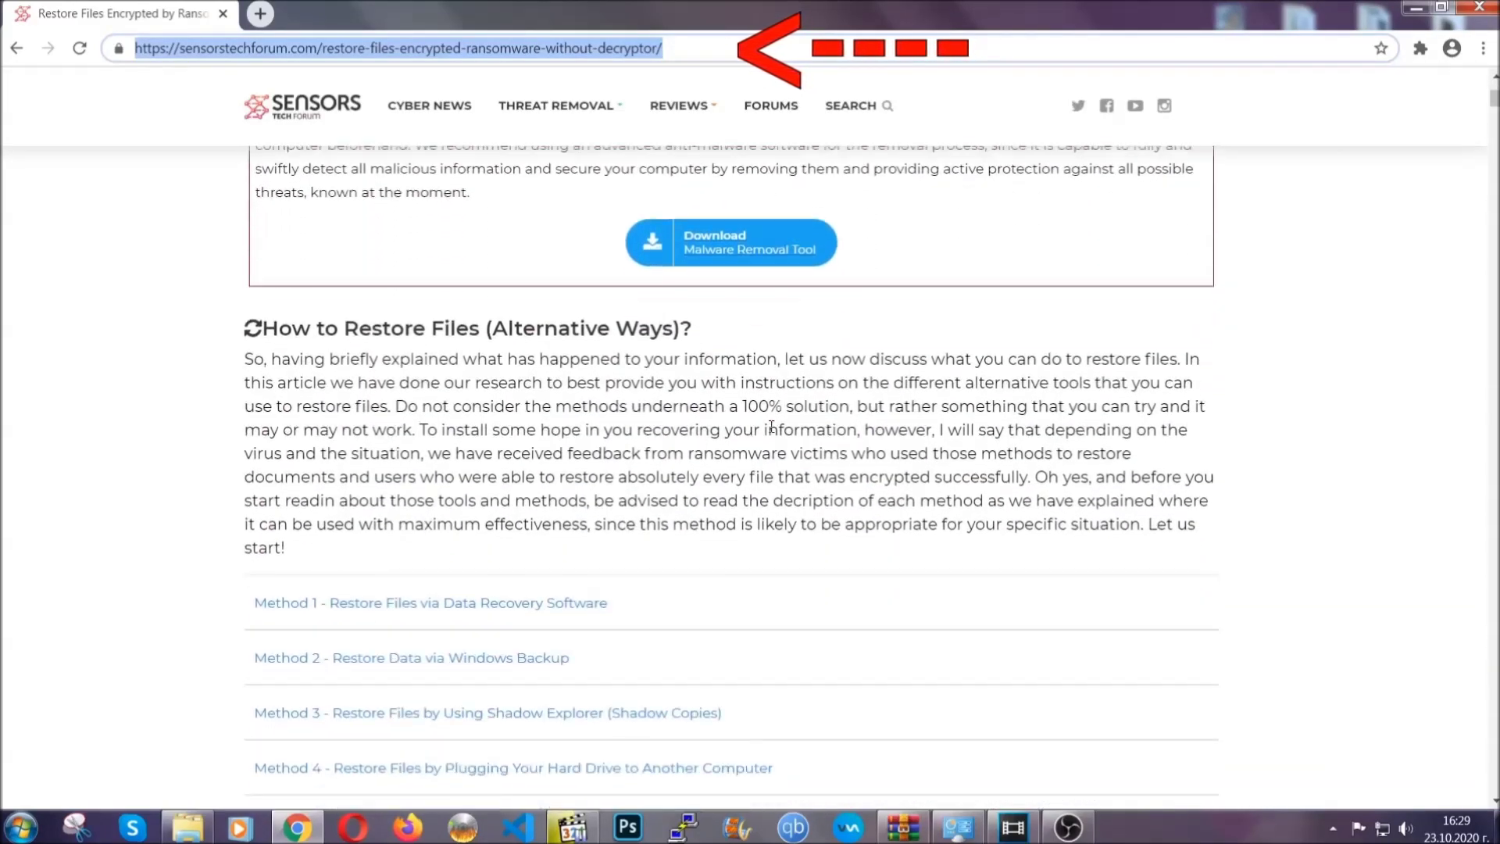
pyautogui.scroll(-4, 772, 425)
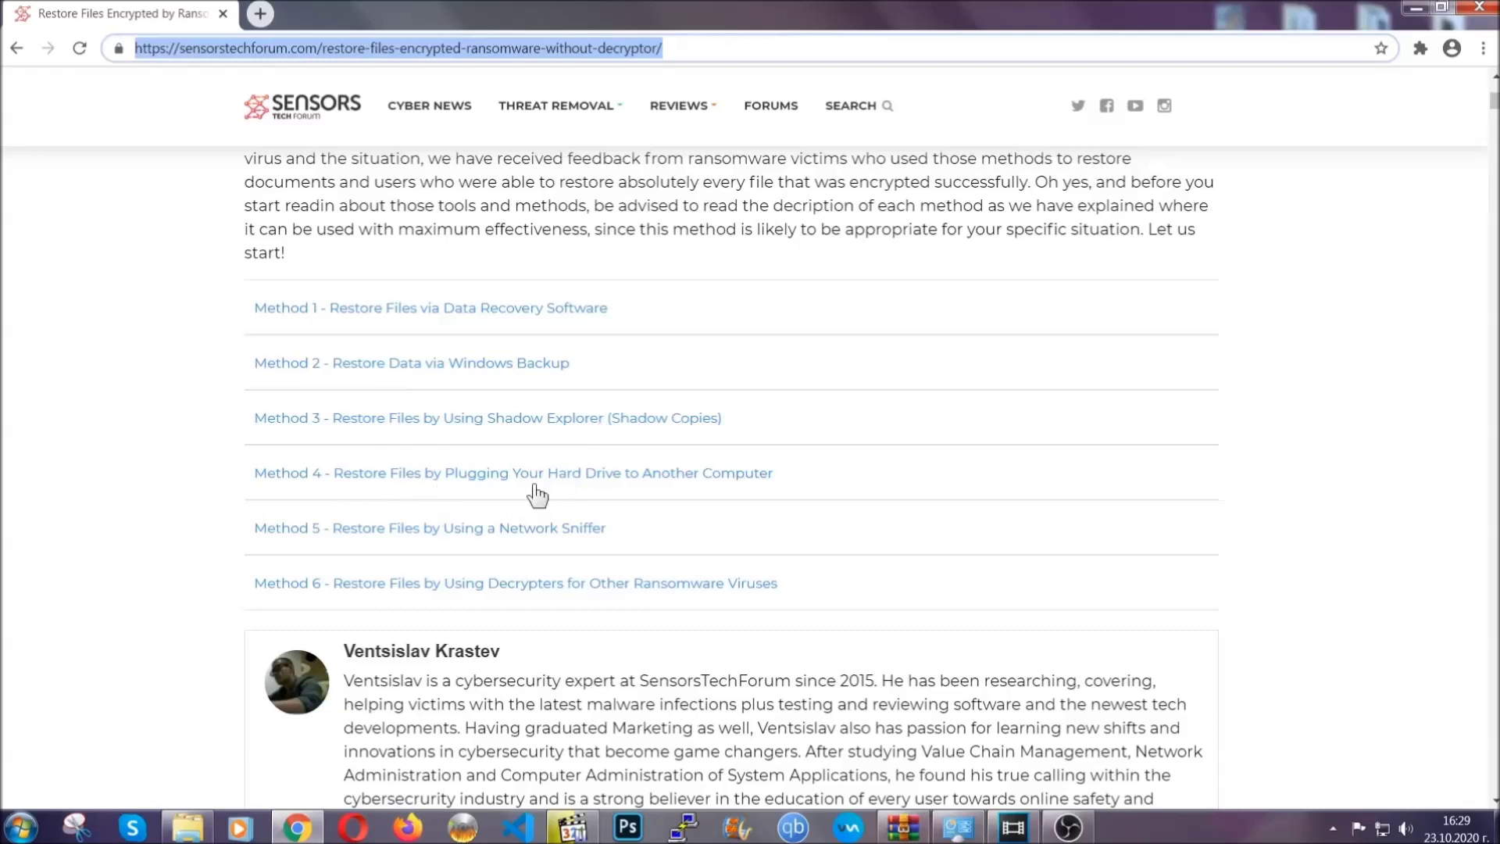
# Expand the Method 2 Windows Backup section and highlight its summary table text.
pyautogui.click(466, 363)
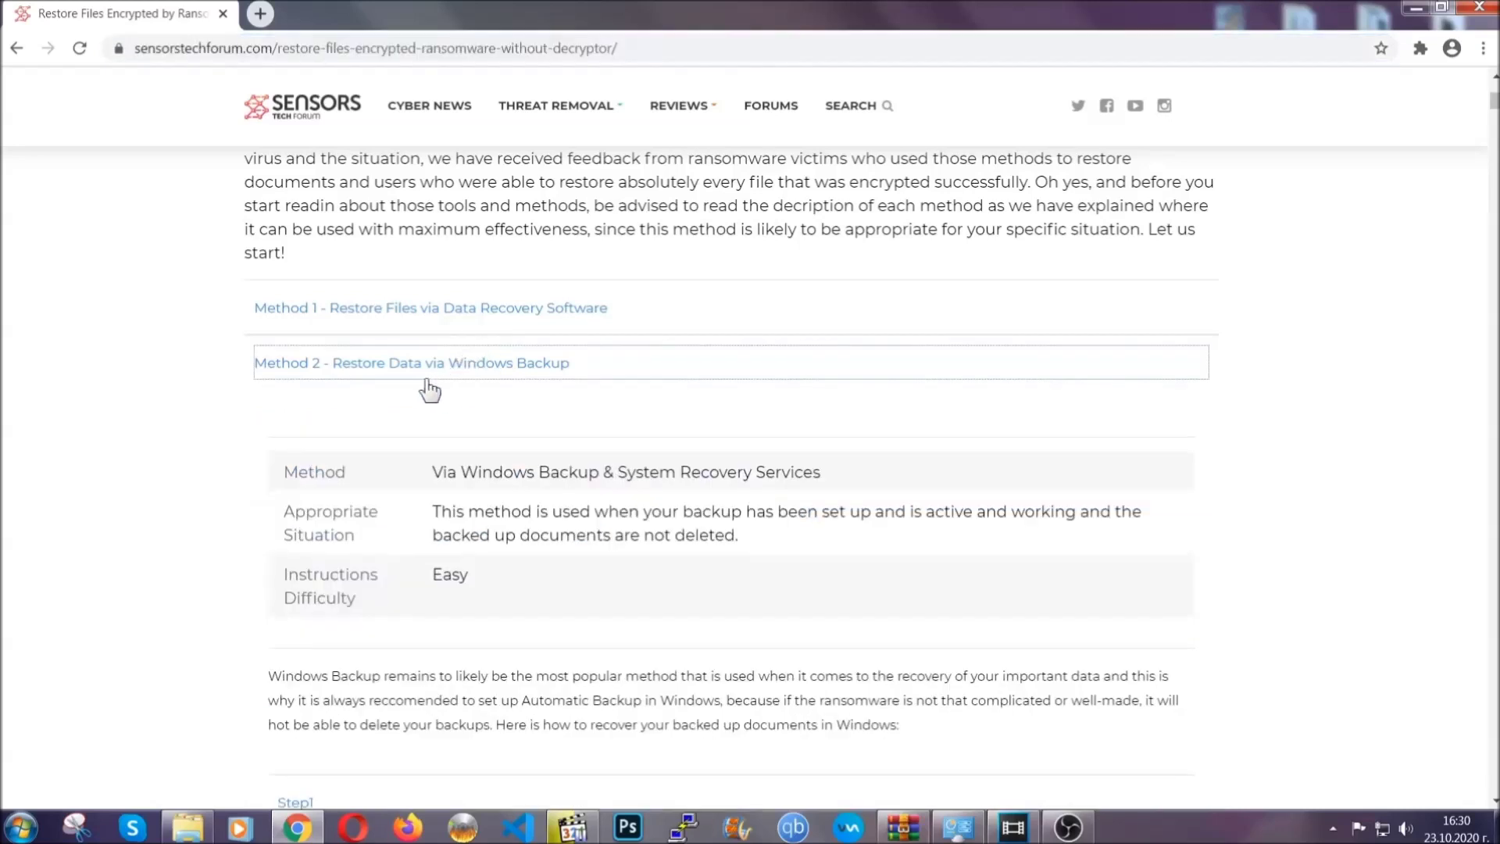
pyautogui.moveTo(448, 447); pyautogui.dragTo(527, 583)
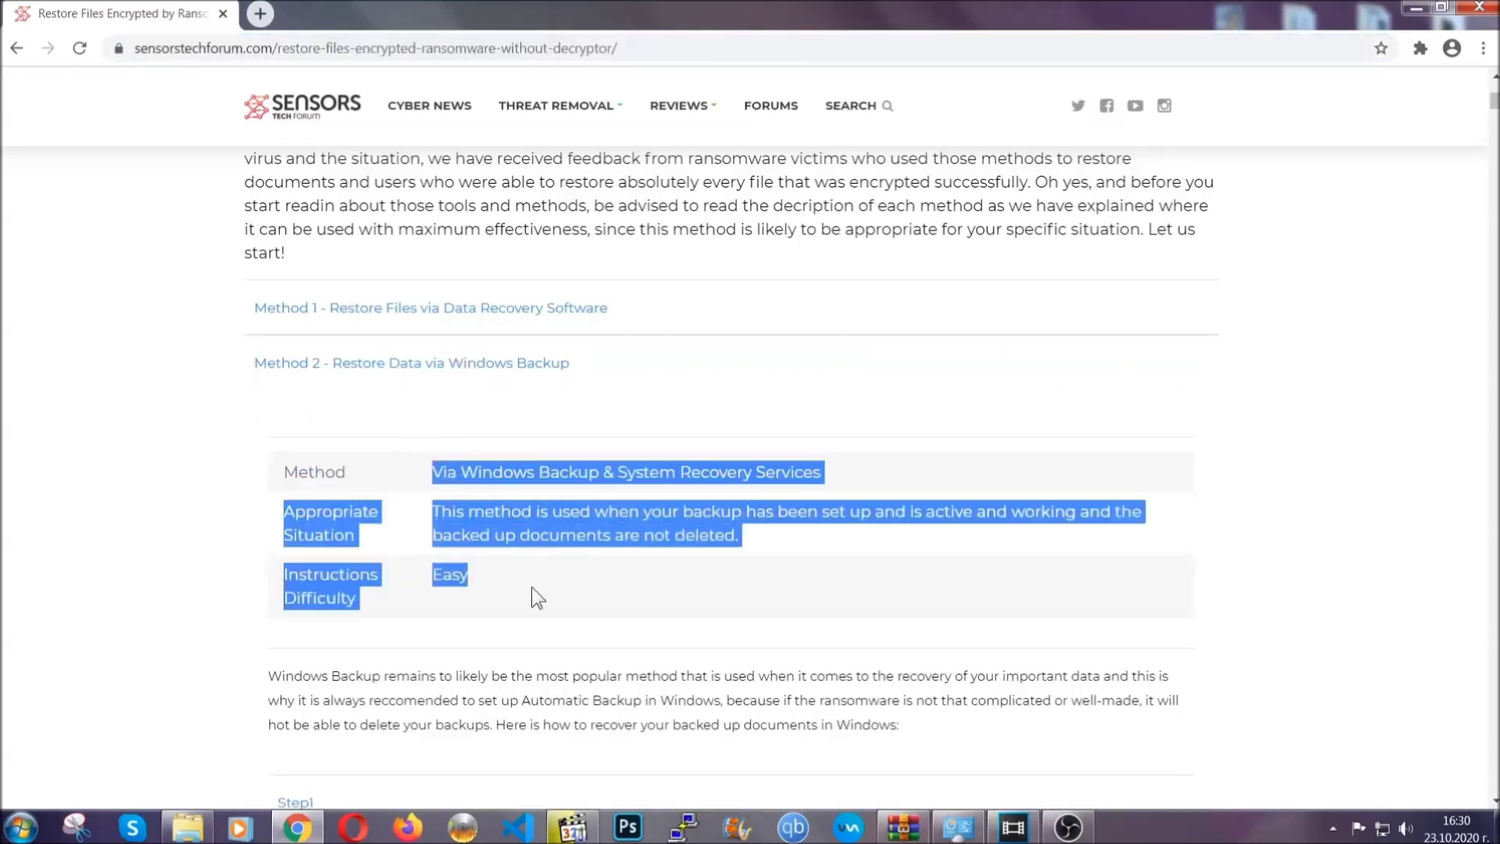
pyautogui.click(532, 587)
pyautogui.scroll(-3, 536, 583)
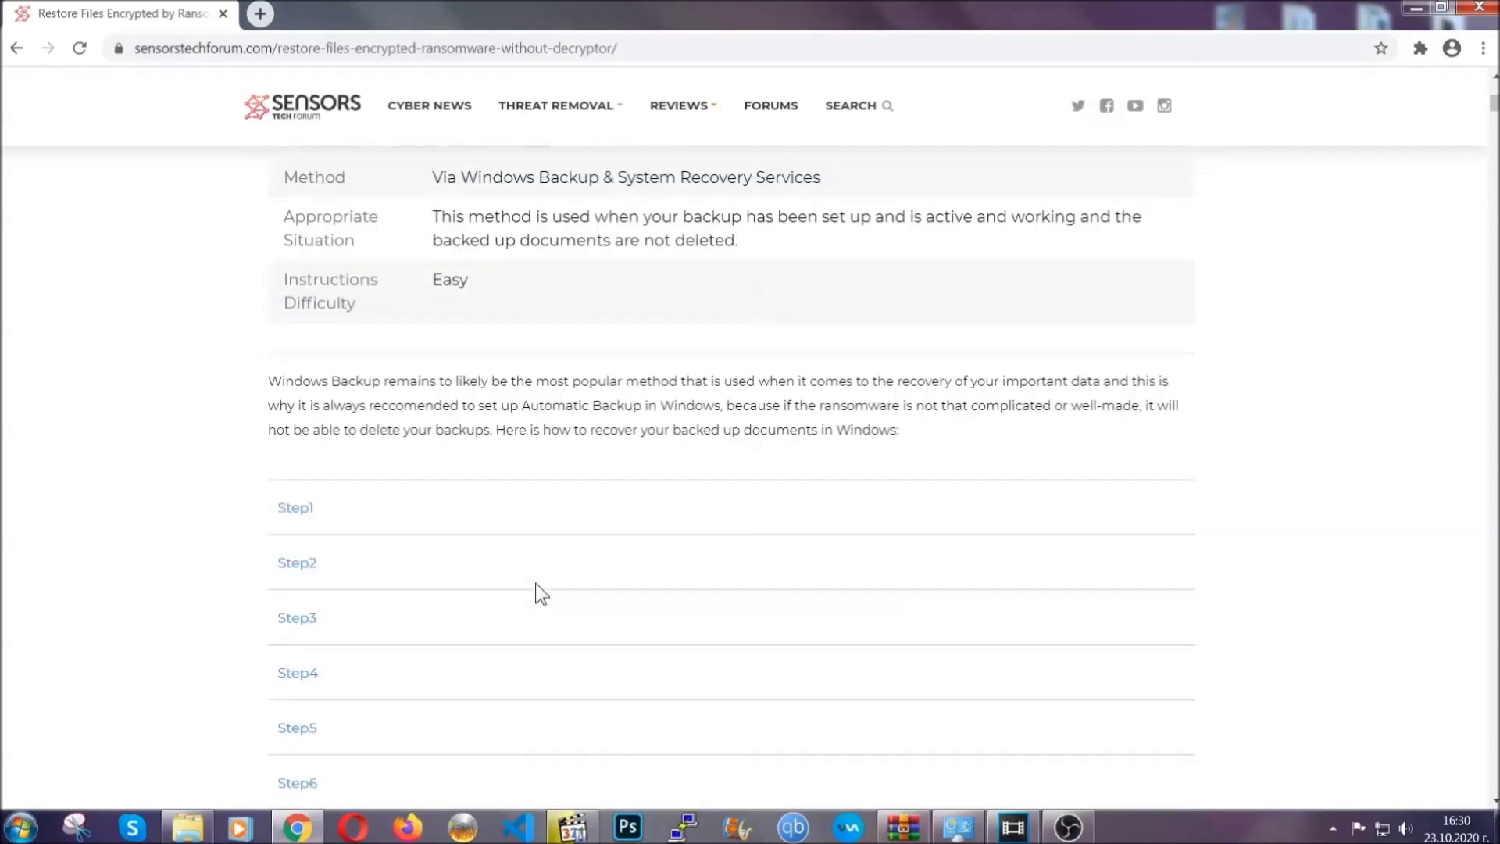
pyautogui.scroll(-1, 536, 583)
# Expand Step1, Step2 and Step3 of the Windows Backup instructions and read through them.
pyautogui.click(307, 411)
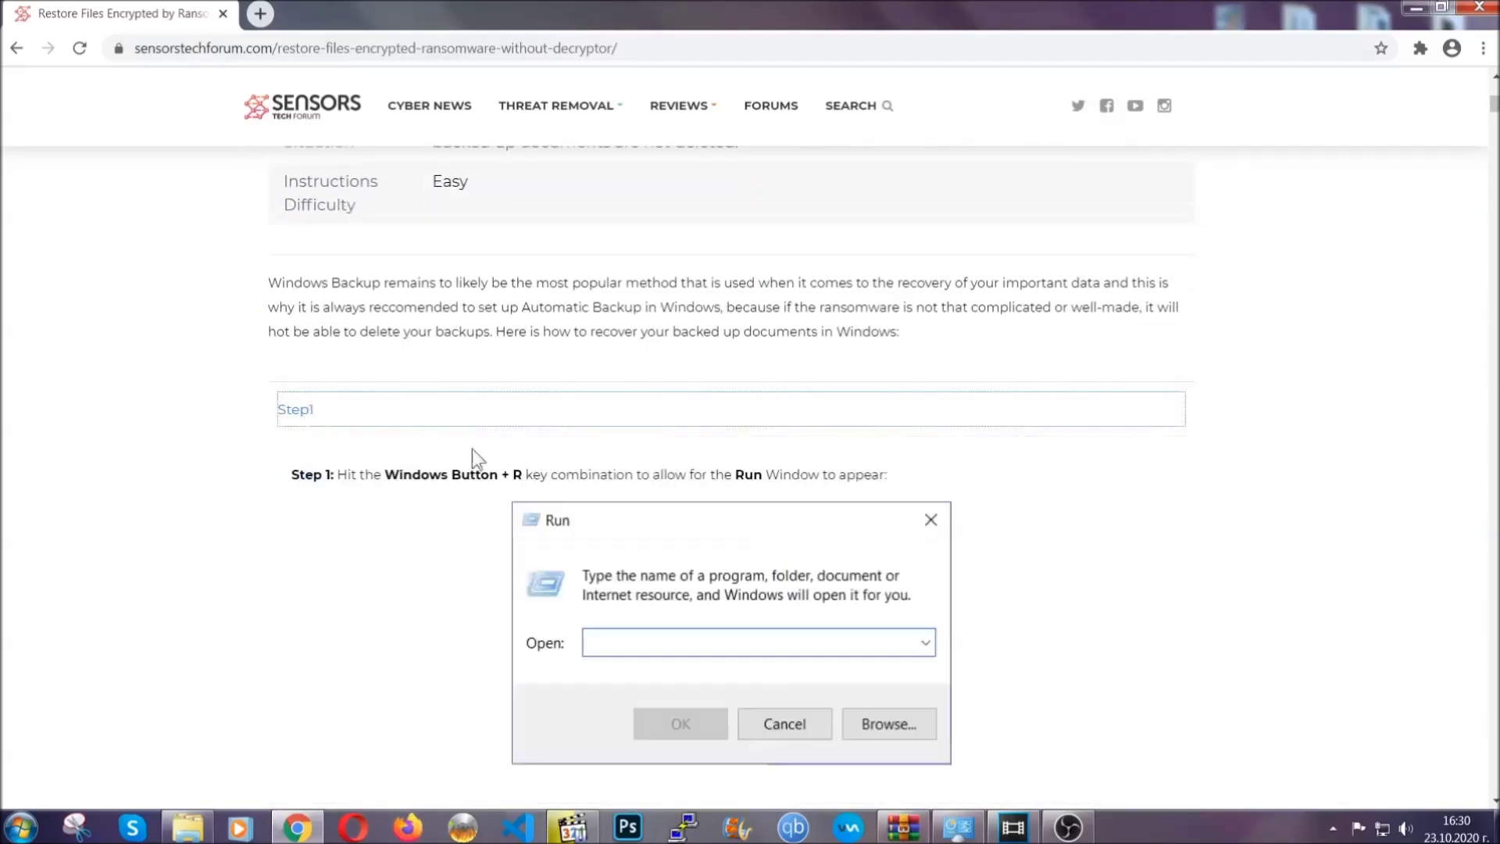
pyautogui.scroll(-5, 701, 486)
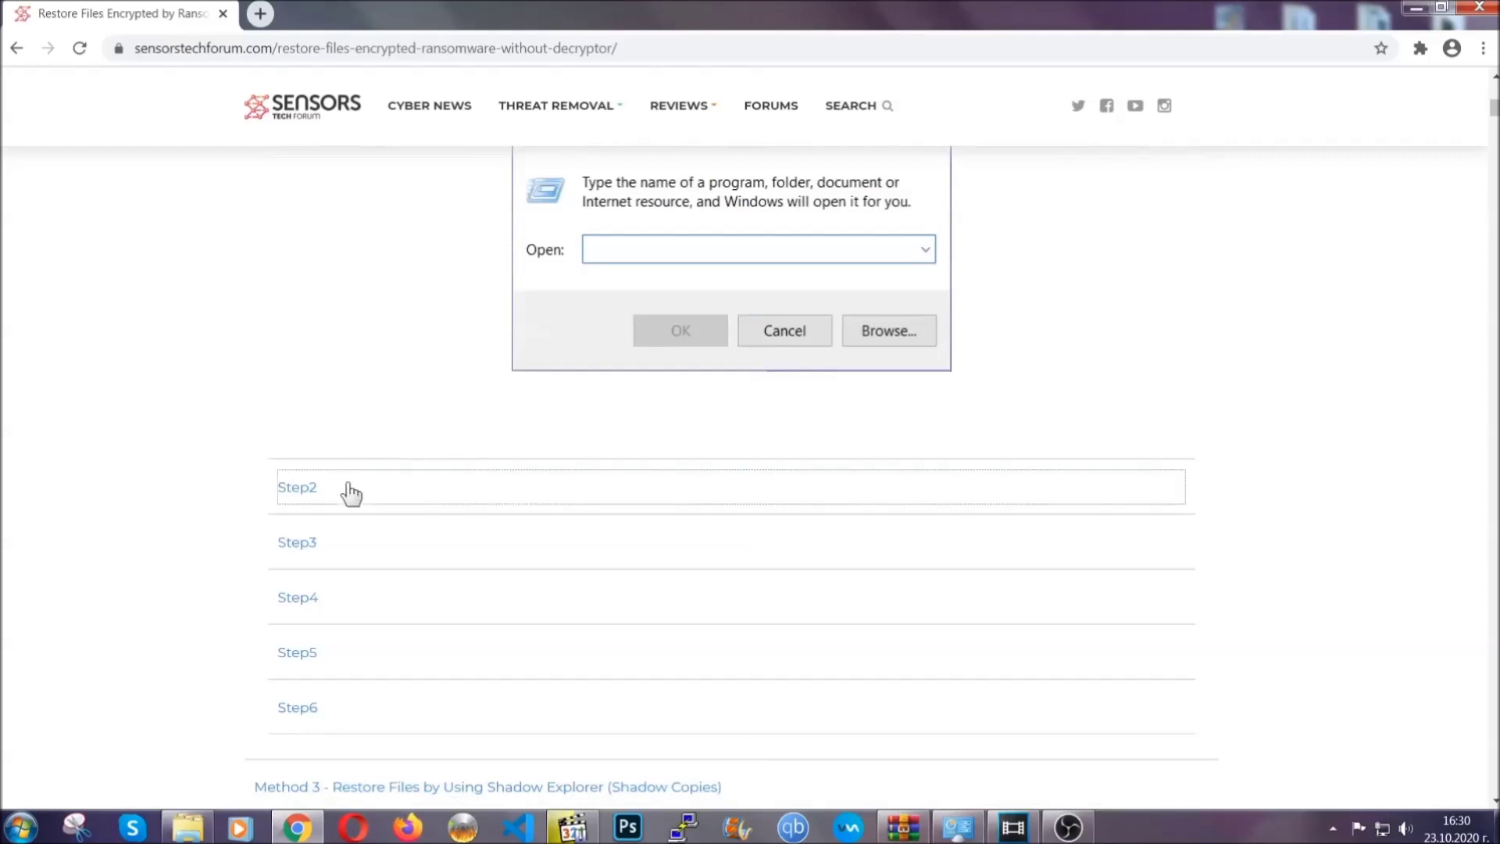
pyautogui.click(351, 492)
pyautogui.scroll(-5, 649, 501)
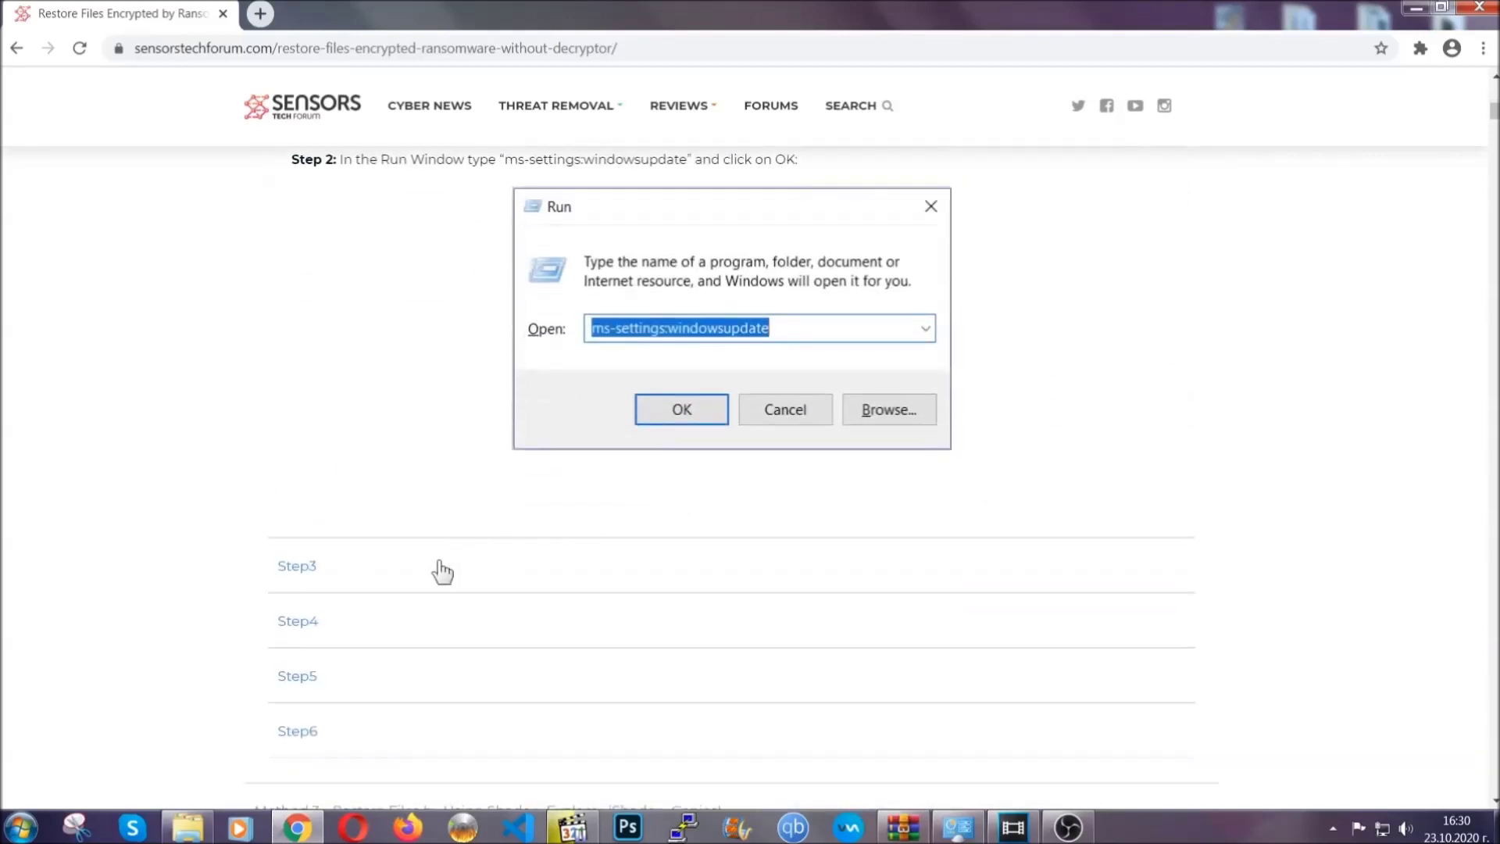
pyautogui.click(461, 564)
pyautogui.scroll(-4, 663, 536)
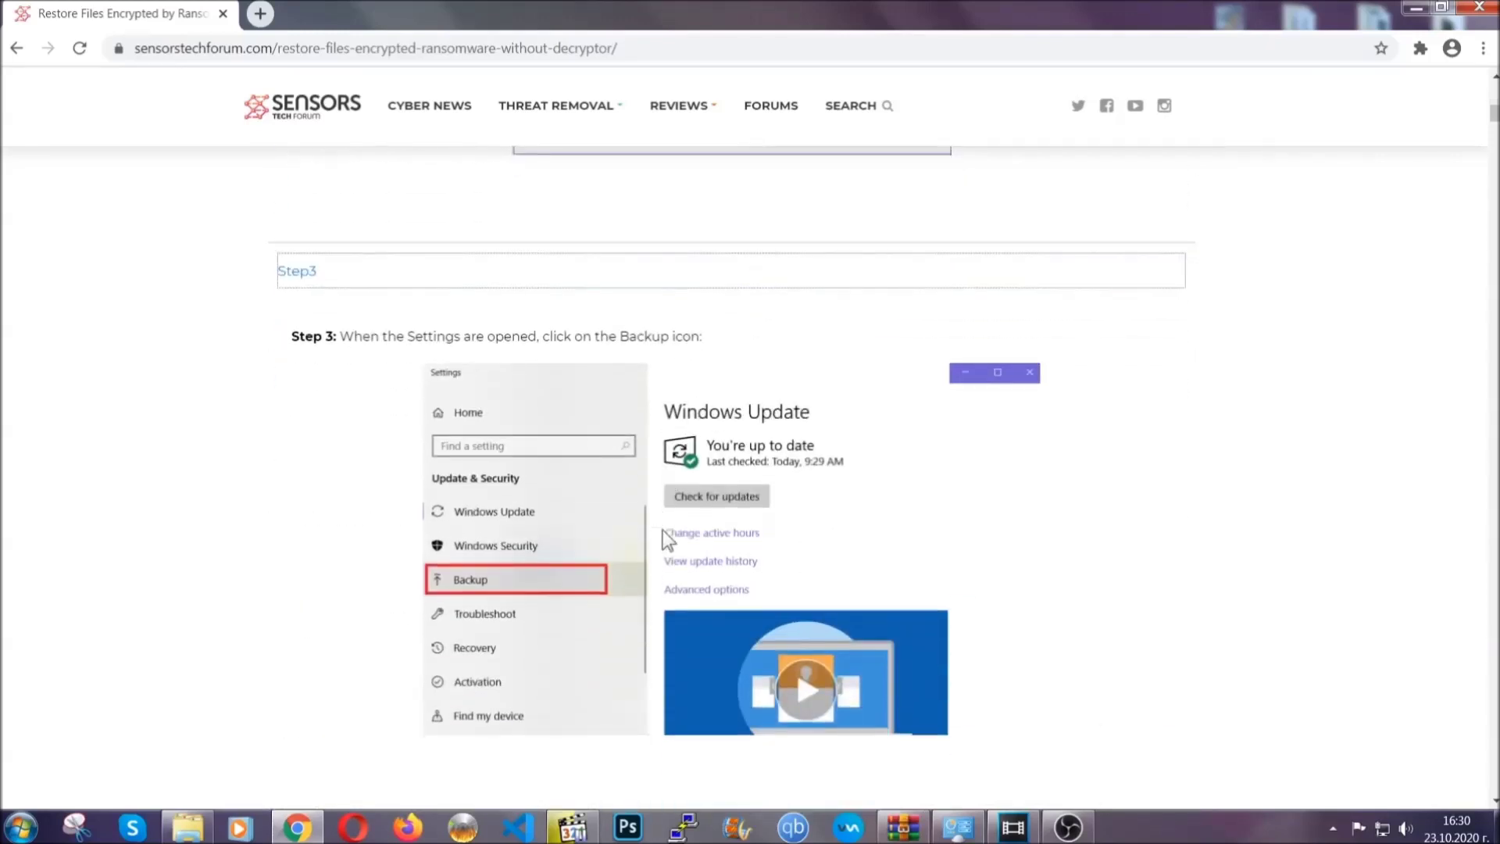
pyautogui.scroll(-3, 661, 531)
pyautogui.scroll(-2, 659, 535)
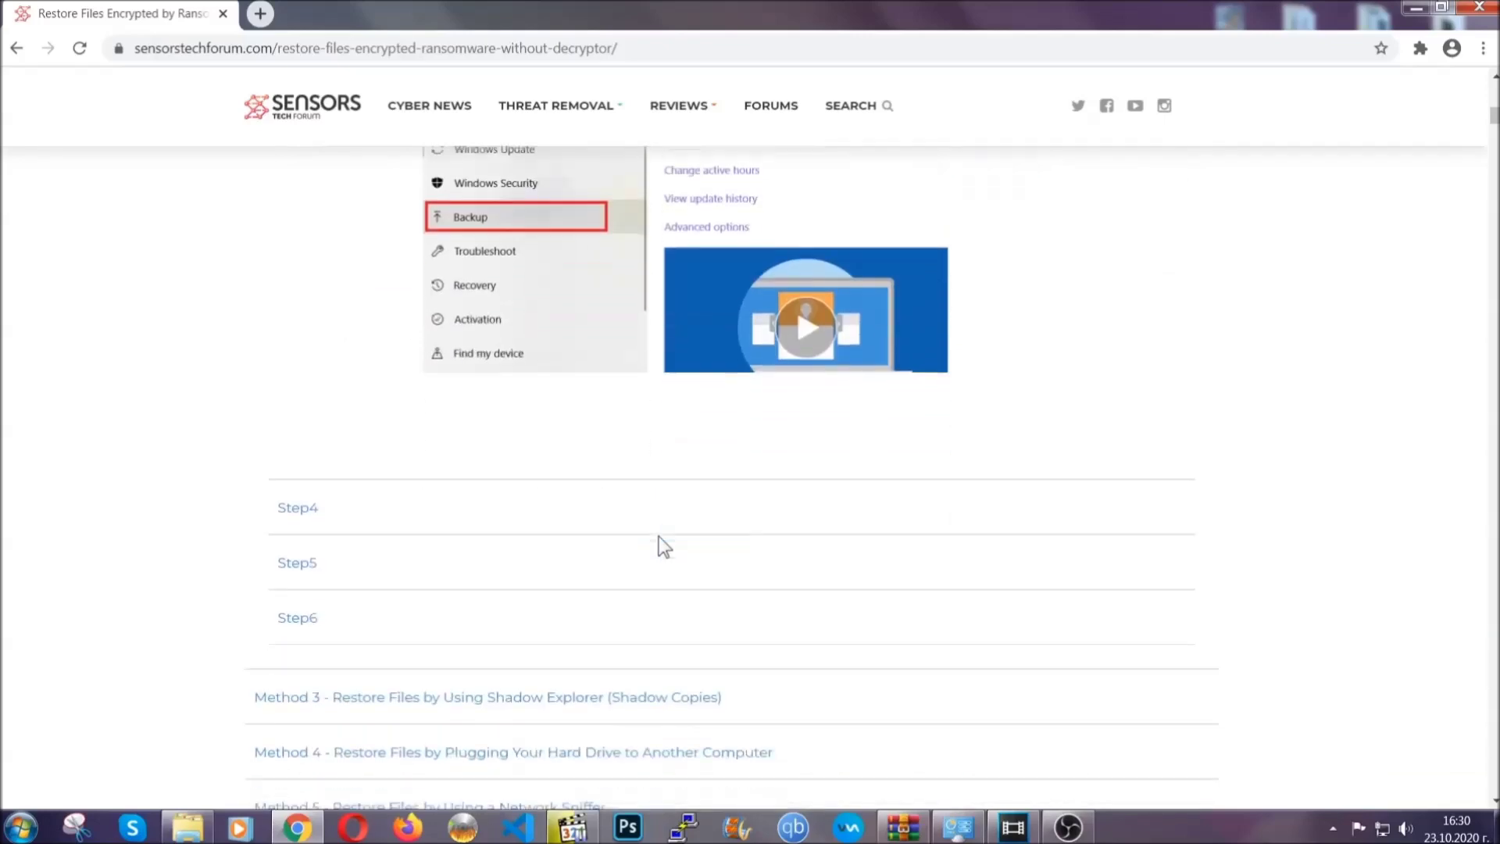
pyautogui.scroll(-8, 659, 537)
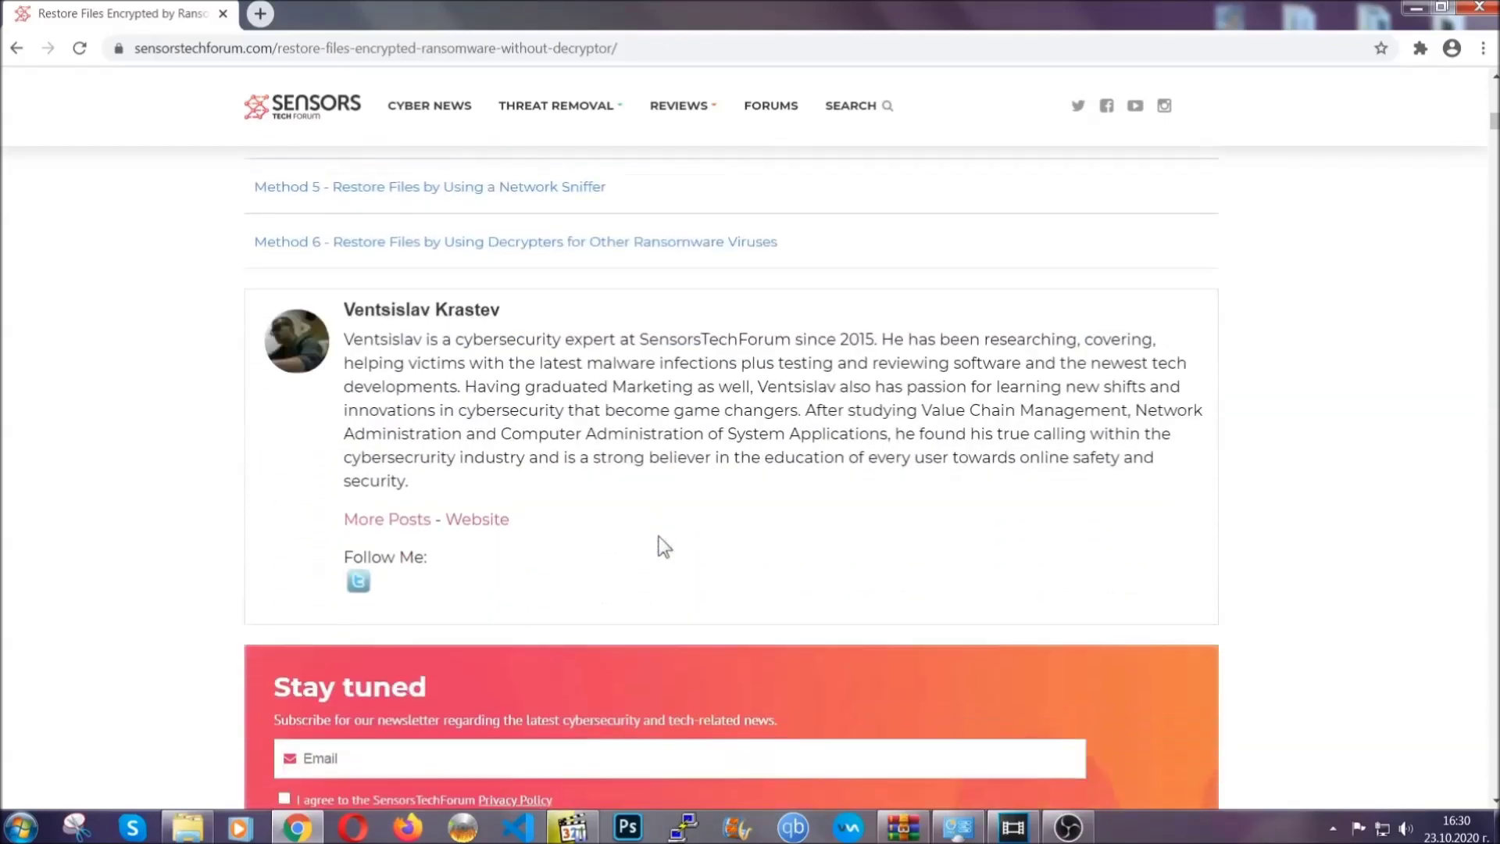
# Scroll back up the article and minimise Chrome to show the desktop.
pyautogui.scroll(20, 658, 536)
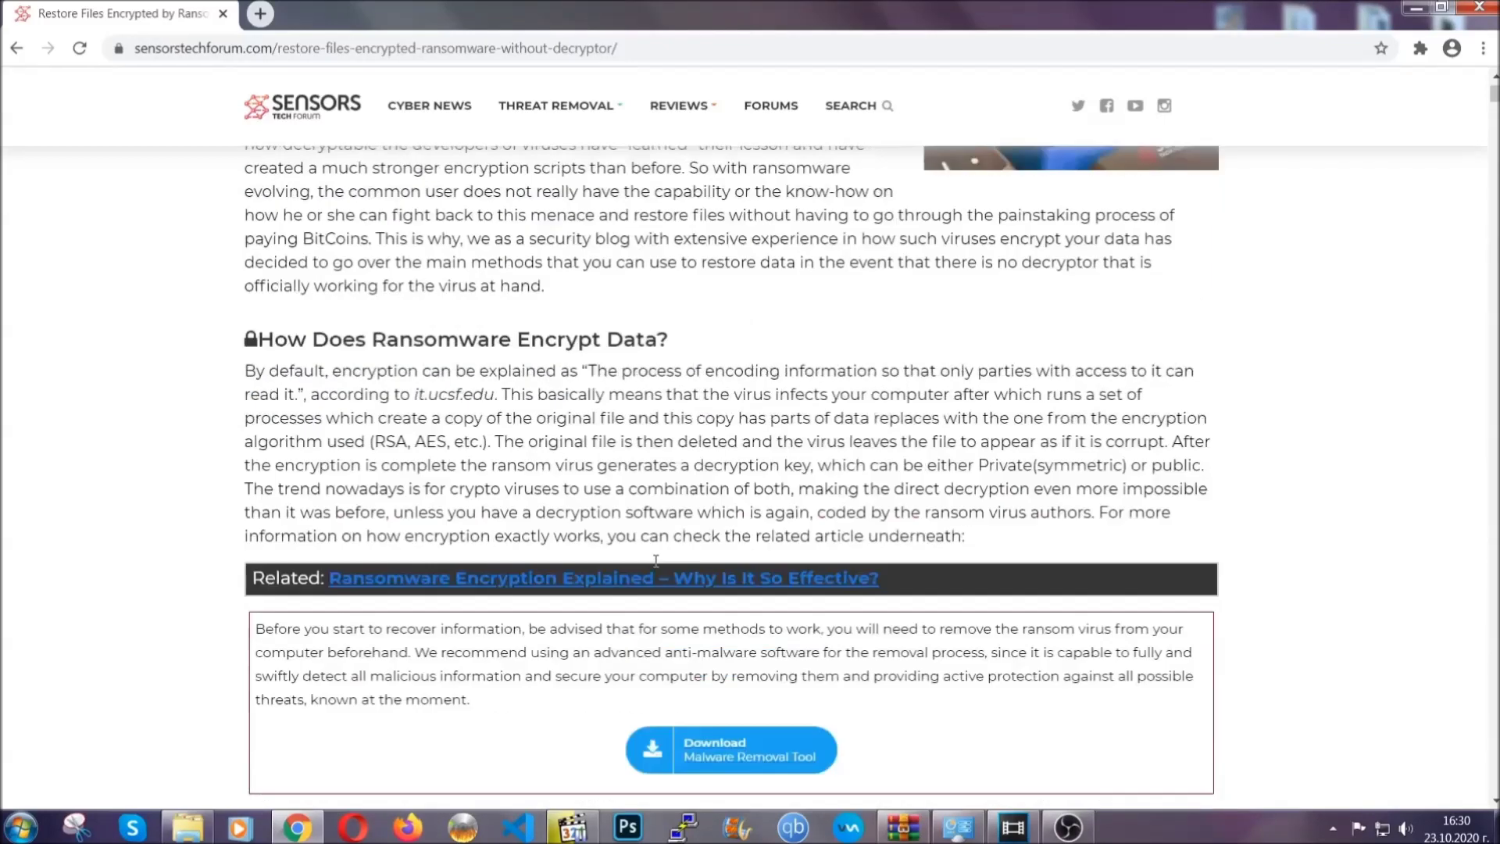
pyautogui.scroll(5, 656, 560)
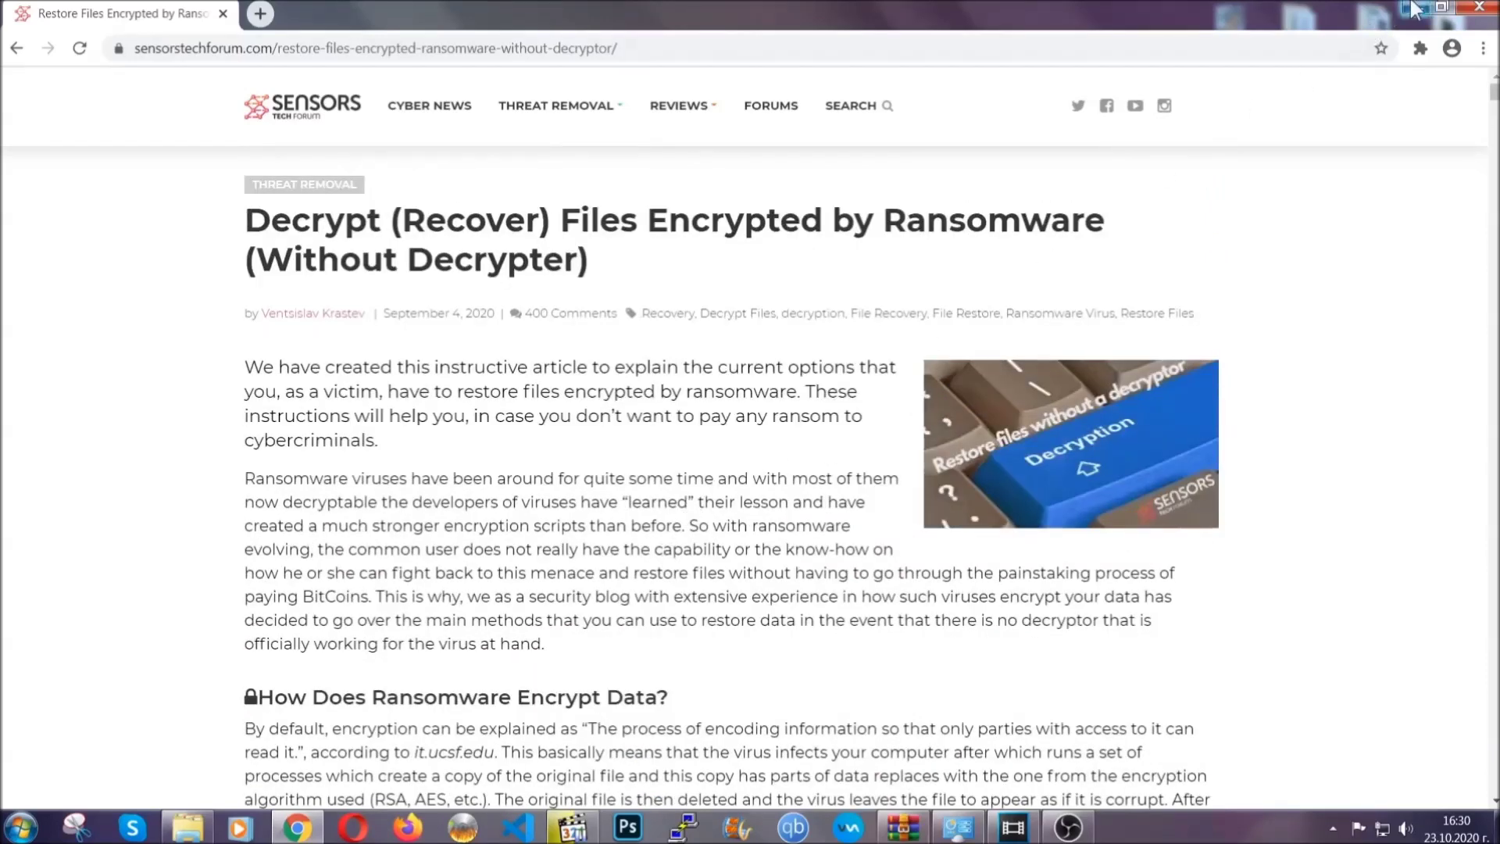
pyautogui.click(1411, 8)
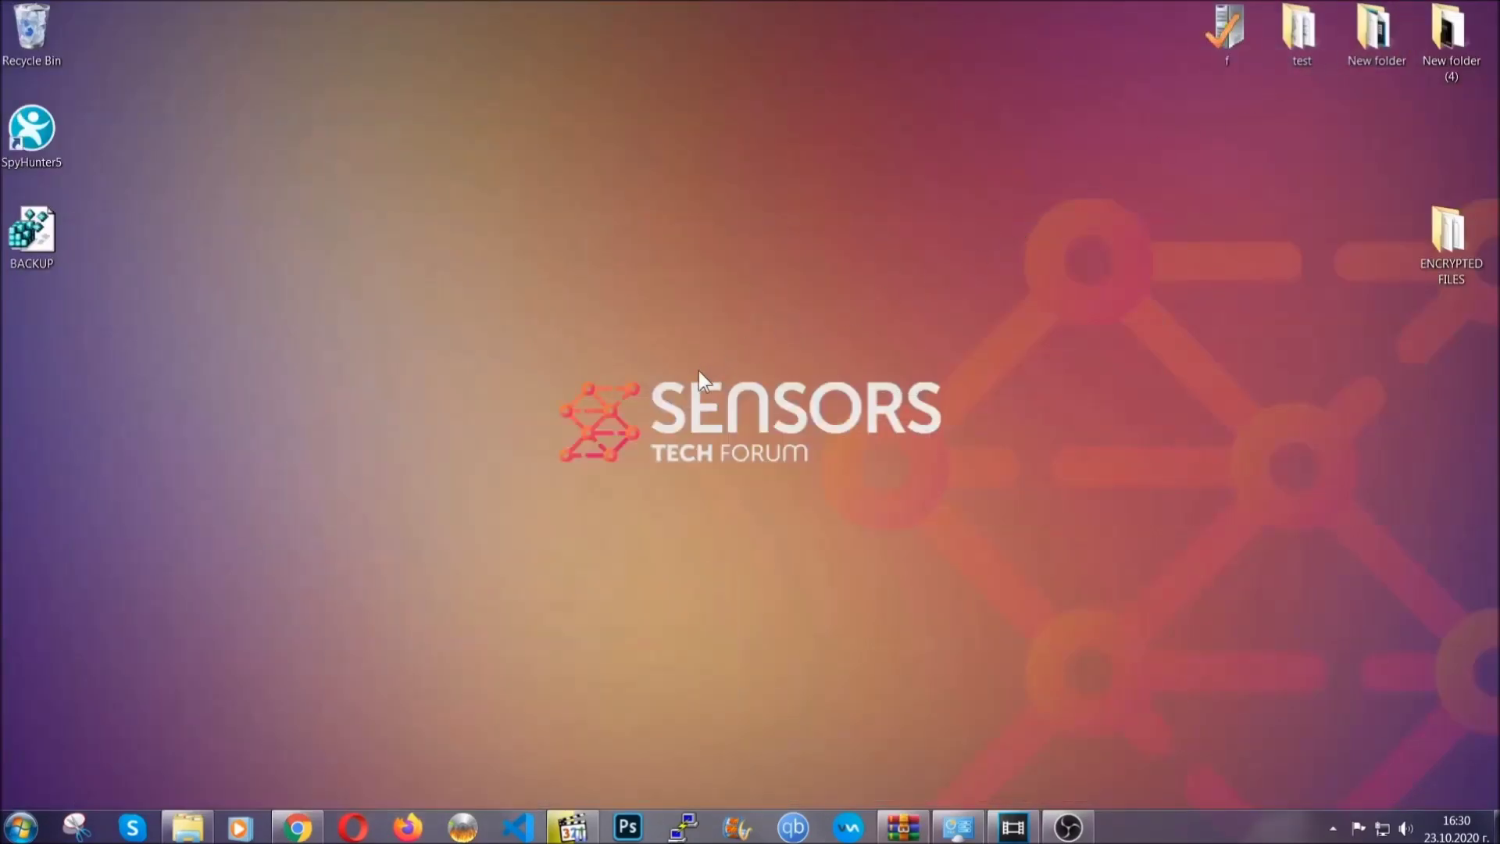